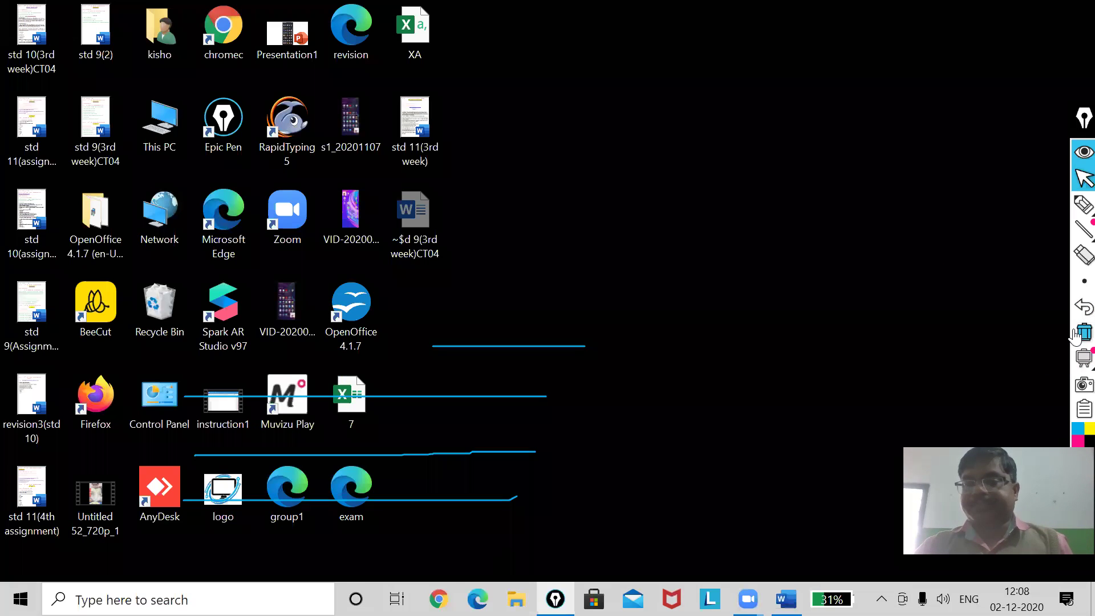
Clear the pen lines from the desktop and open the Excel workbook 7 at the beginning of the marks table
left_click(1076, 328)
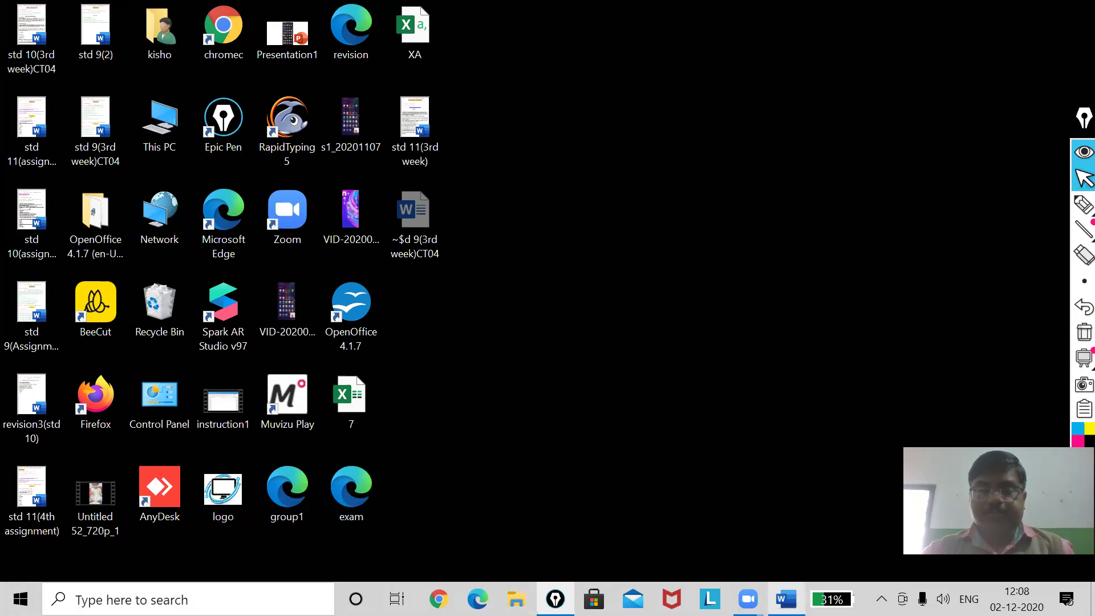
double_click(365, 381)
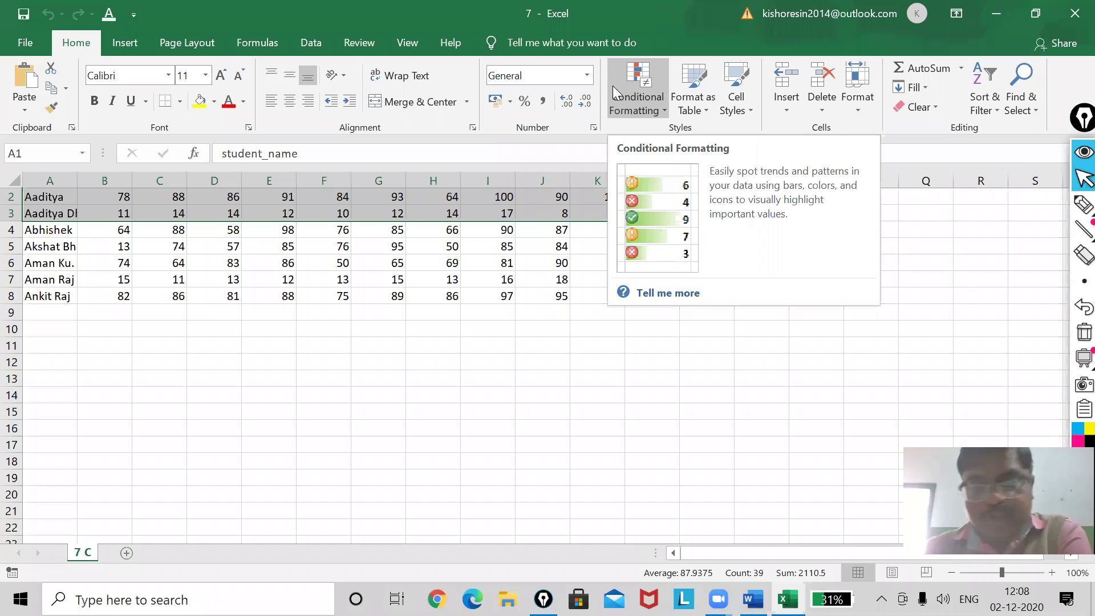
left_click(366, 394)
scroll(347, 392, "up", 1)
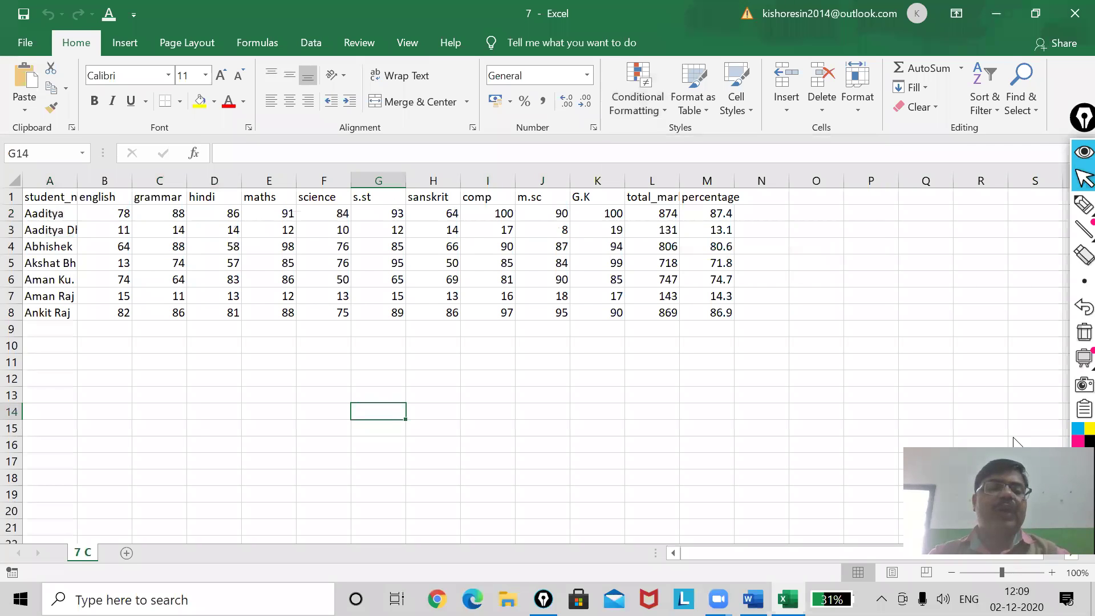
Total the comp marks in I2:I8 with AutoSum in cell I9 and check the summed range
left_click_drag(488, 213, 494, 312)
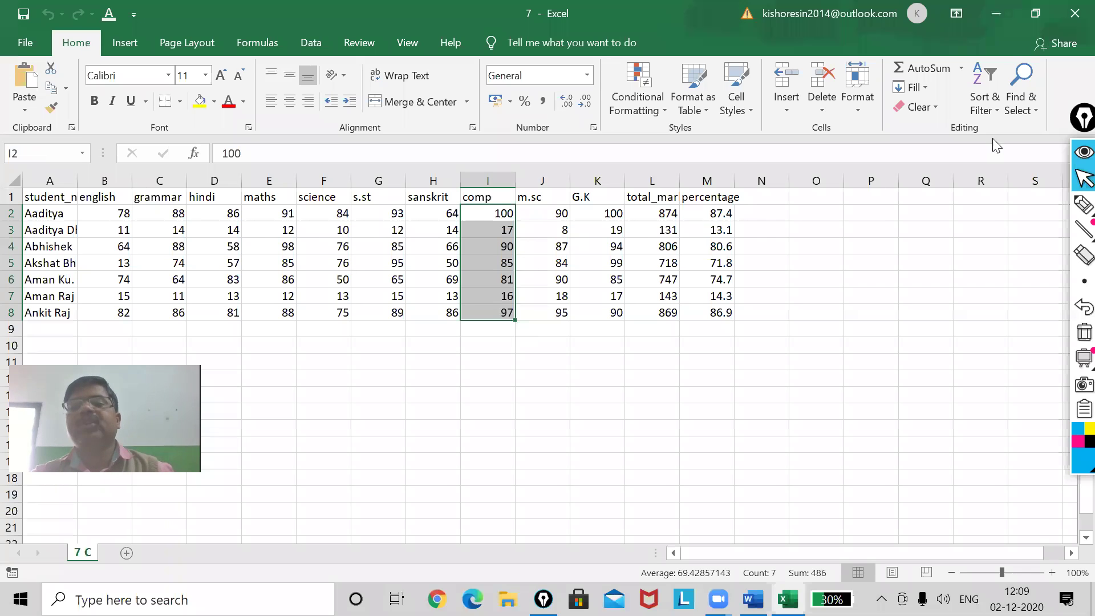
left_click(1078, 212)
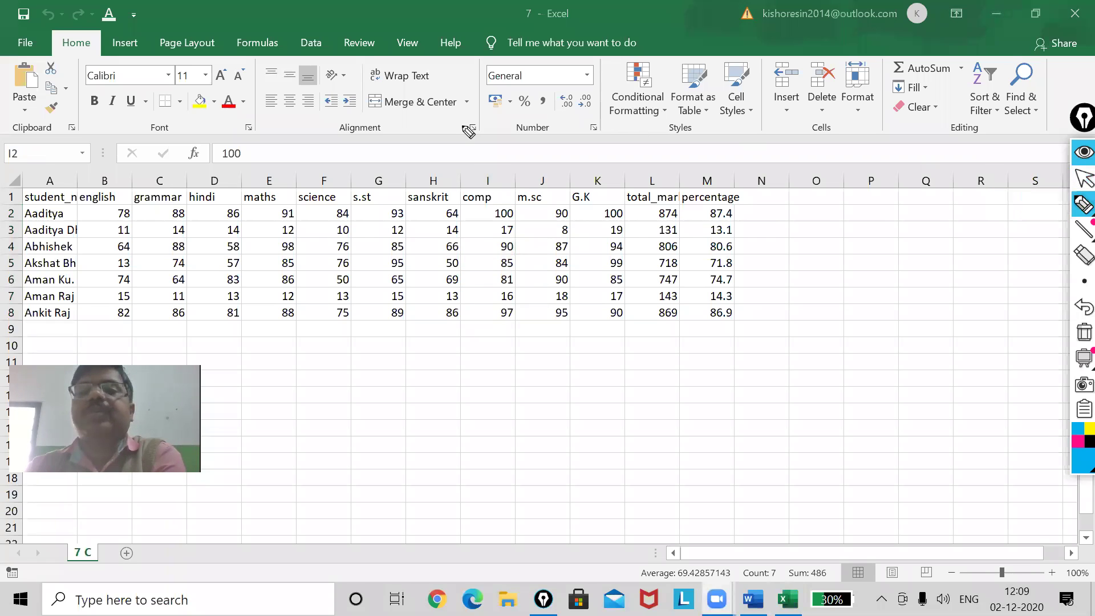
left_click(1084, 178)
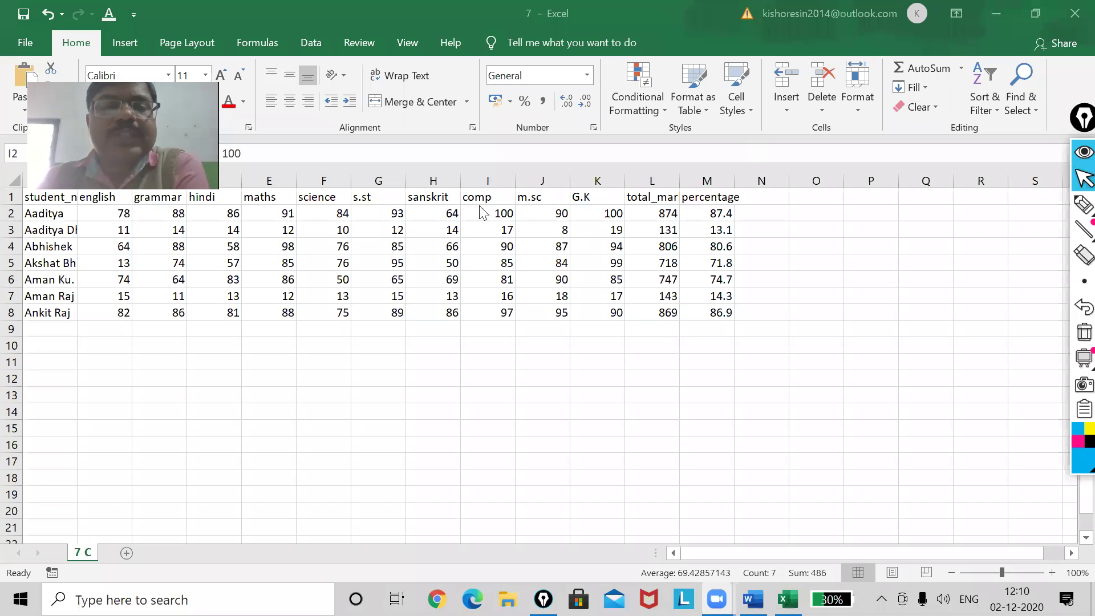
mouse_move(486, 219)
left_mouse_down()
mouse_move(485, 324)
mouse_move(487, 313)
left_mouse_up()
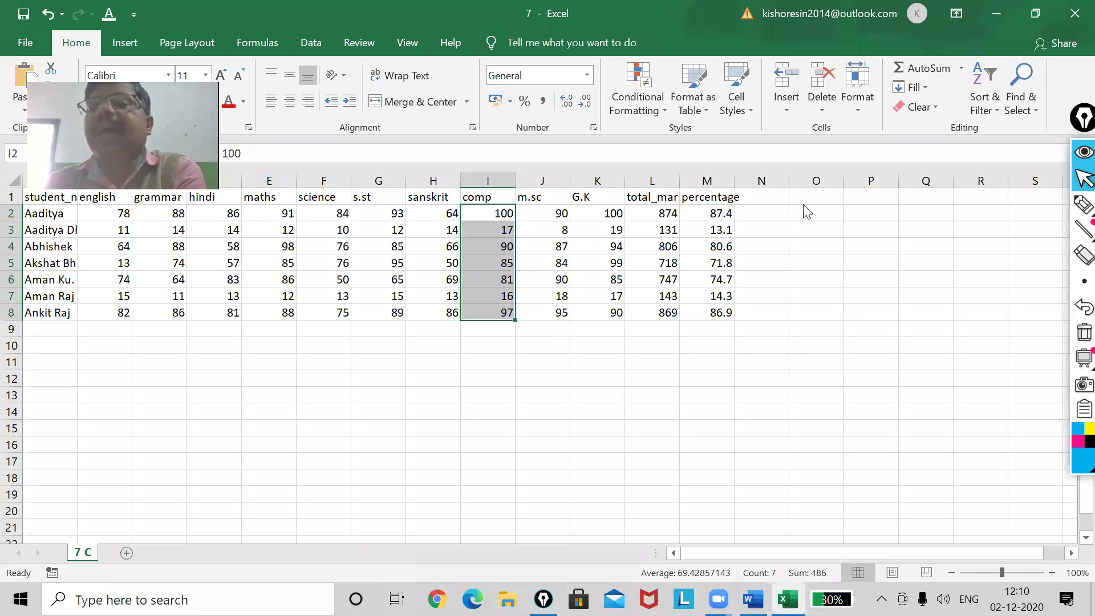
left_click(940, 65)
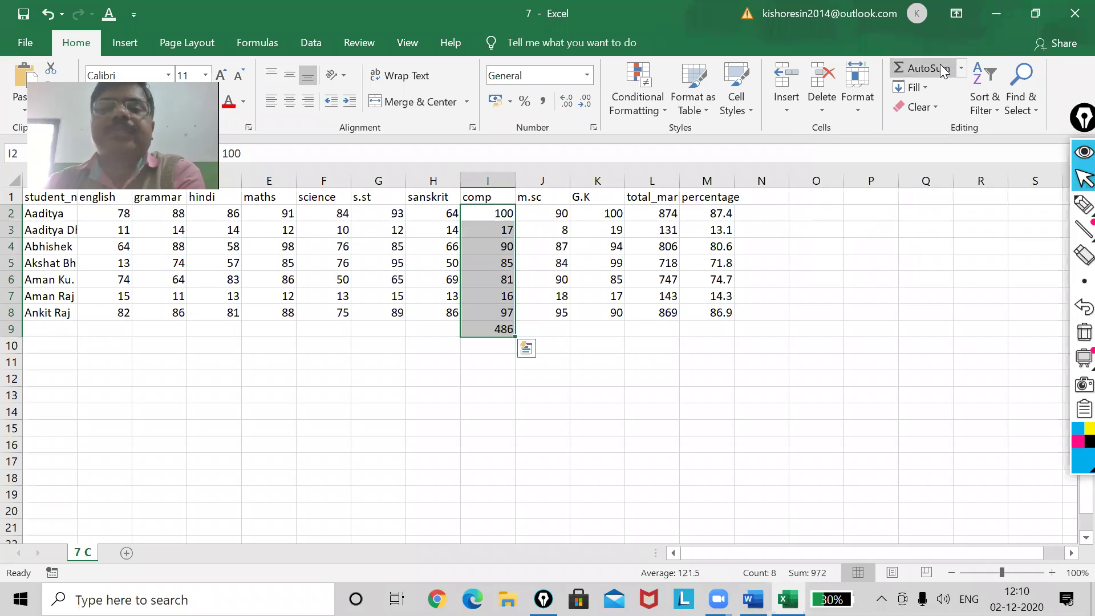
left_click(443, 393)
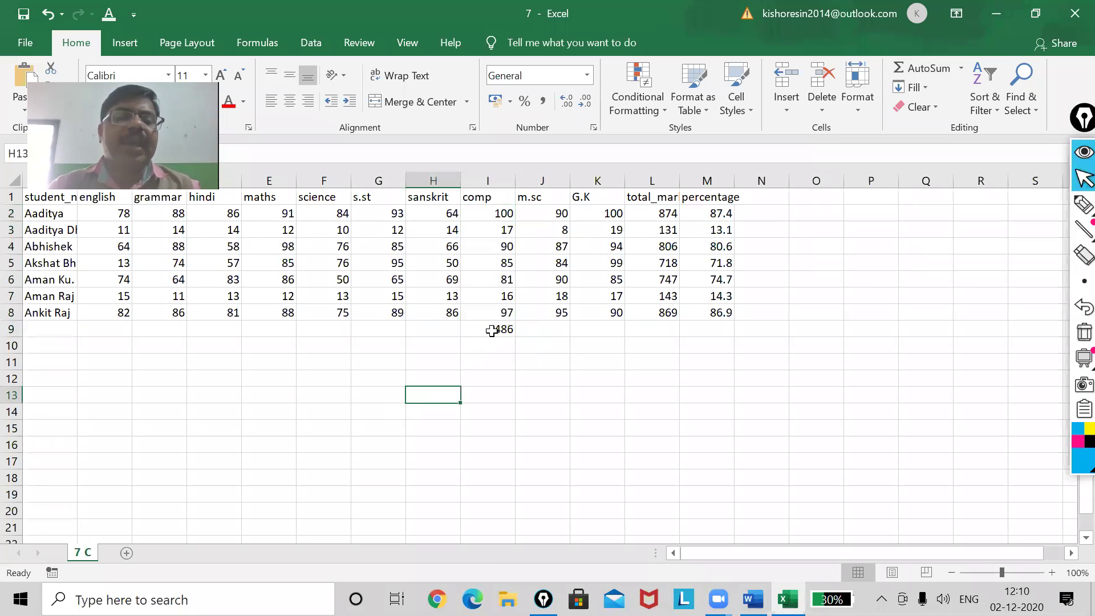
left_click(491, 330)
left_click_drag(492, 215, 494, 311)
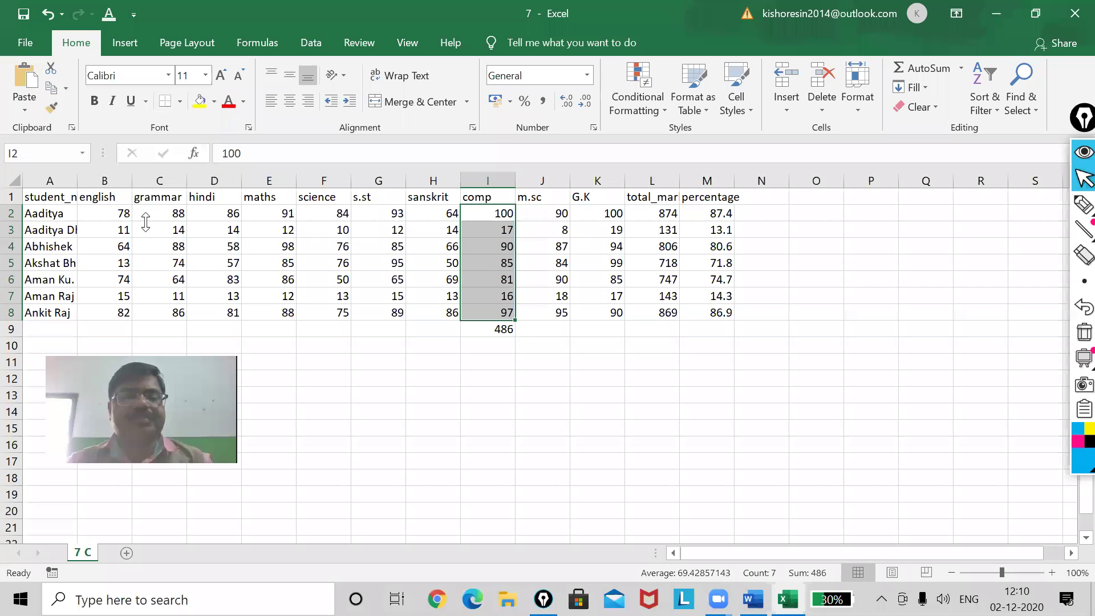
left_click(495, 329)
Clear the totals and percentages in L2:M8 and total the first student's marks in B2:K2 with AutoSum
left_click_drag(655, 212, 722, 310)
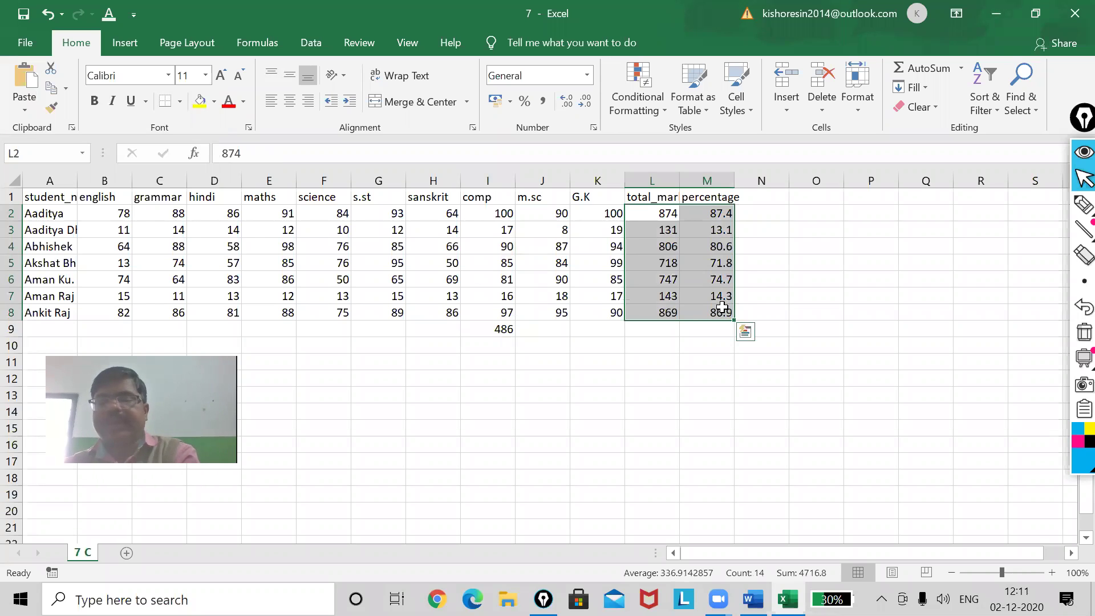
key("Delete")
left_click_drag(109, 217, 596, 213)
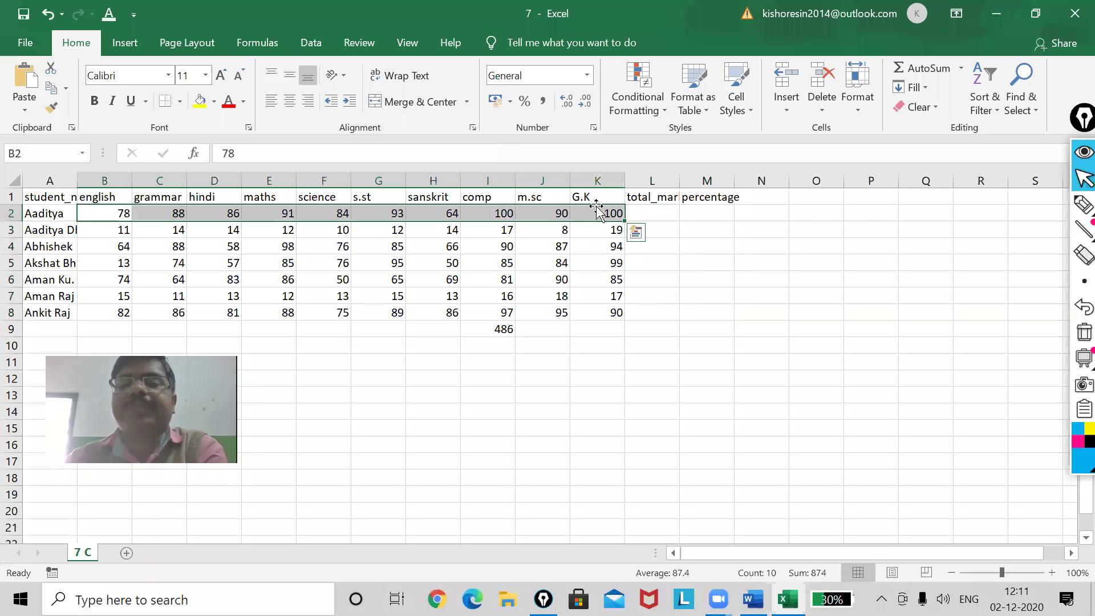
left_click(912, 68)
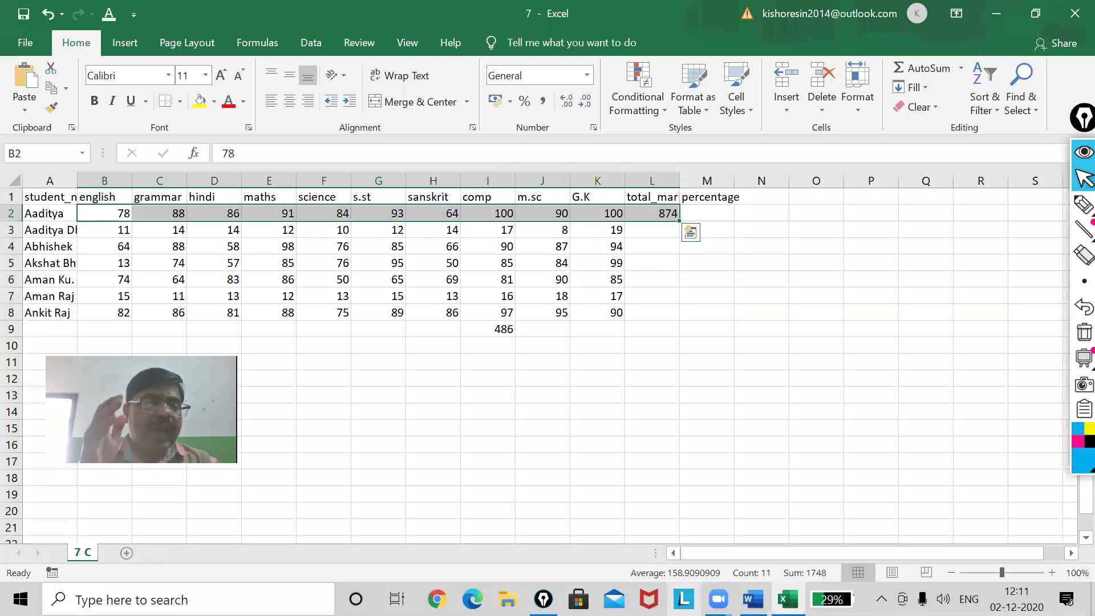
Compare the comp marks in I2:I8 with the sum formula in I9 and look over the student marks table
left_click_drag(501, 215, 495, 313)
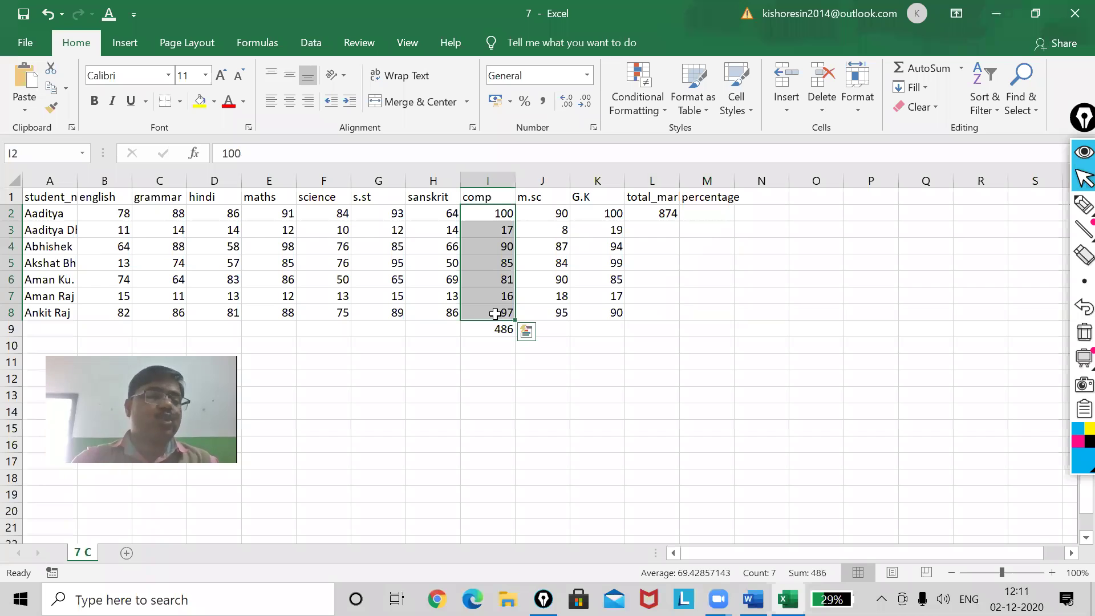
left_click(495, 327)
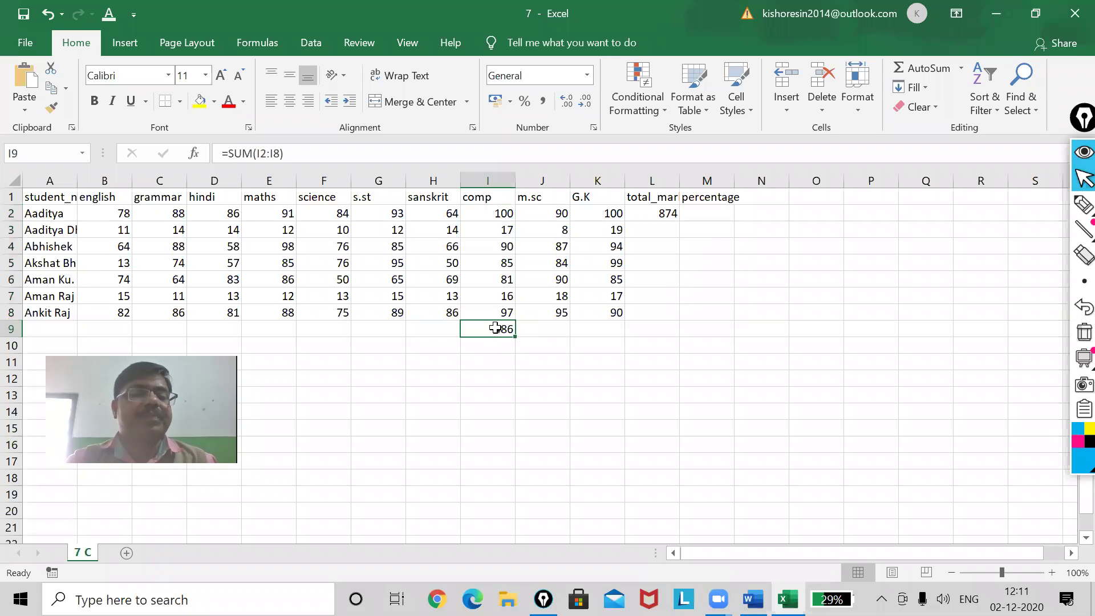
left_click(697, 393)
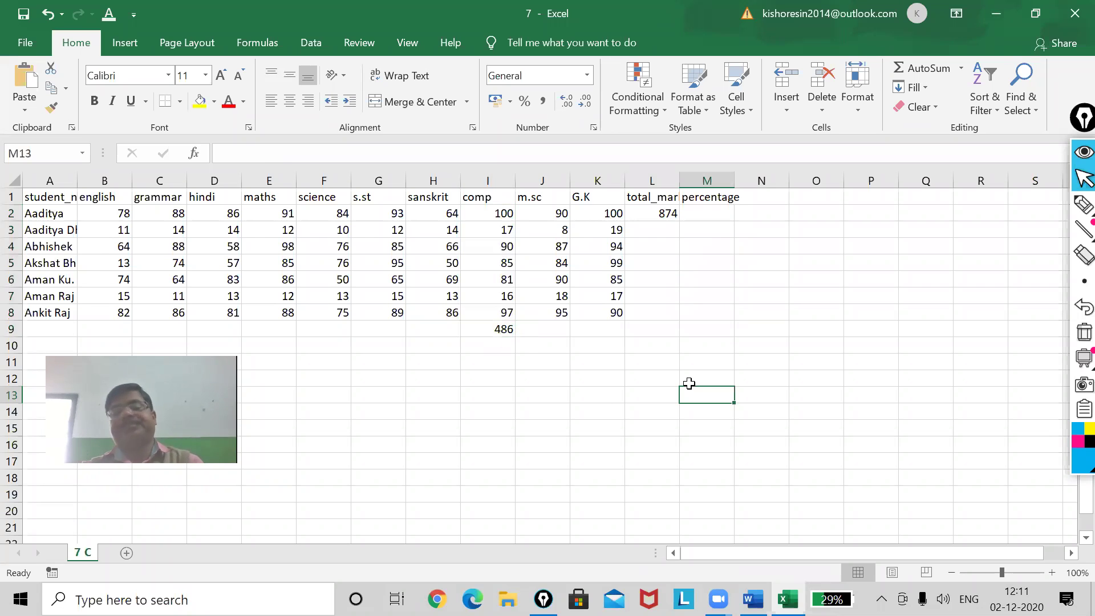
left_click(556, 372)
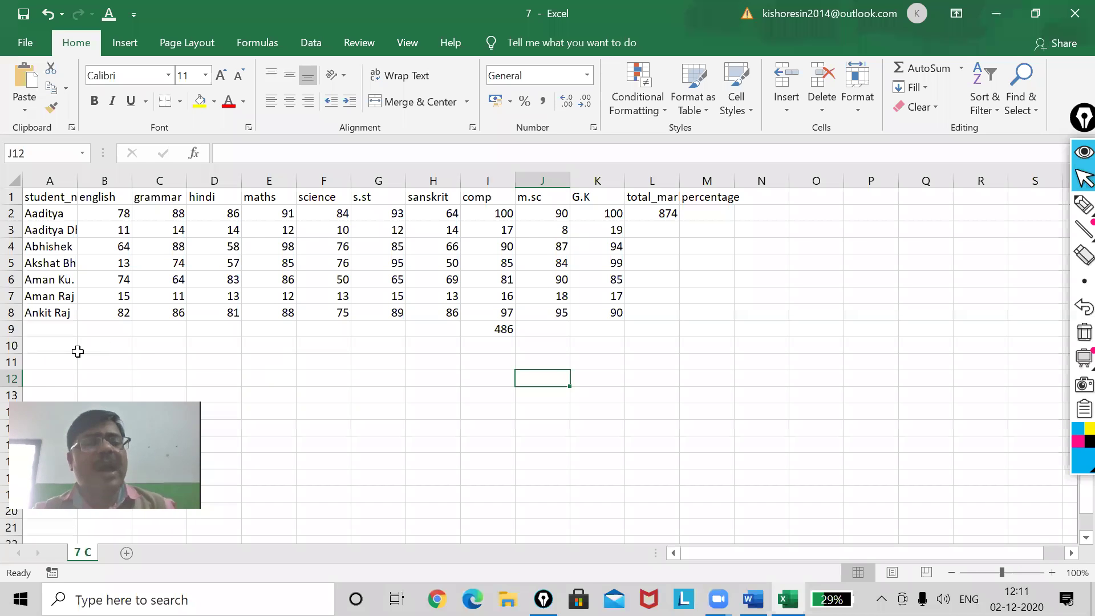
left_click_drag(41, 216, 610, 321)
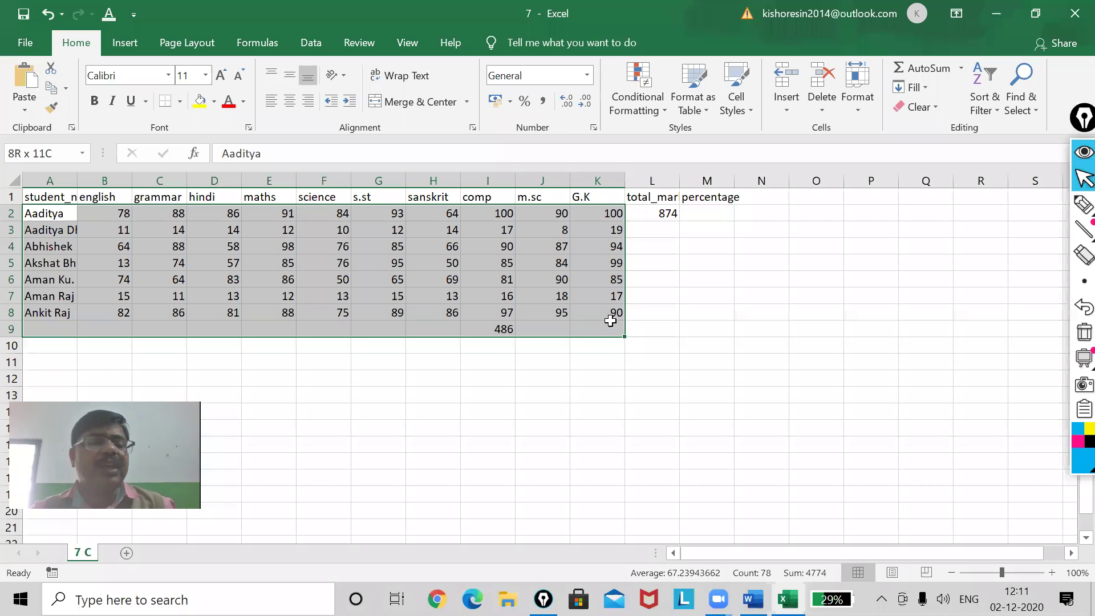
left_click(589, 391)
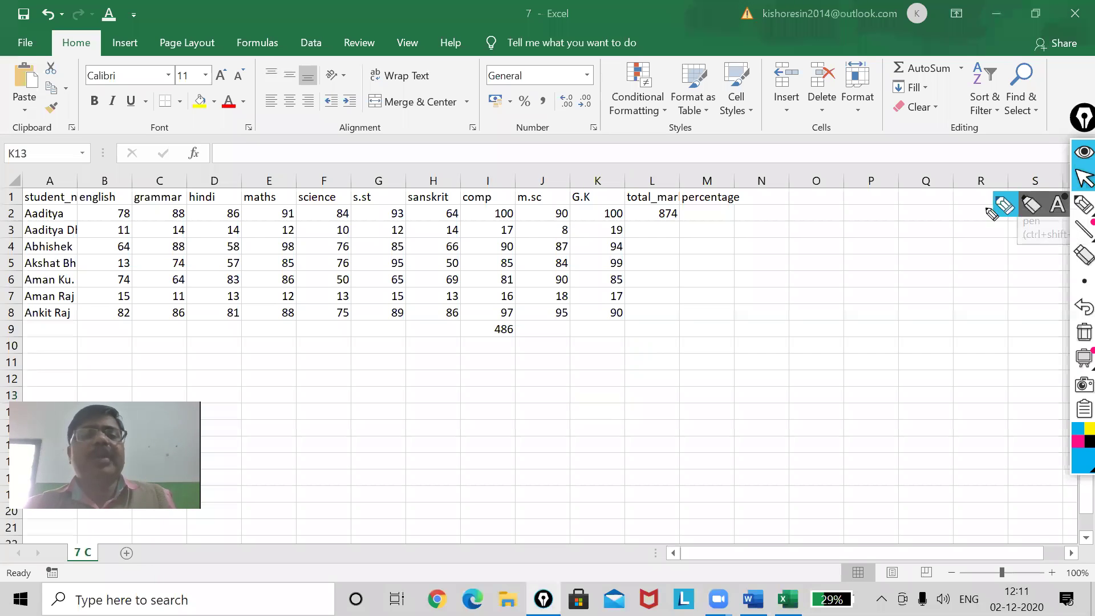
Circle the hindi marks and a handwritten 50 below the table with the pen, and erase all the drawings
left_click(1084, 204)
mouse_move(226, 207)
left_mouse_down()
mouse_move(221, 349)
mouse_move(256, 246)
mouse_move(228, 203)
left_mouse_up()
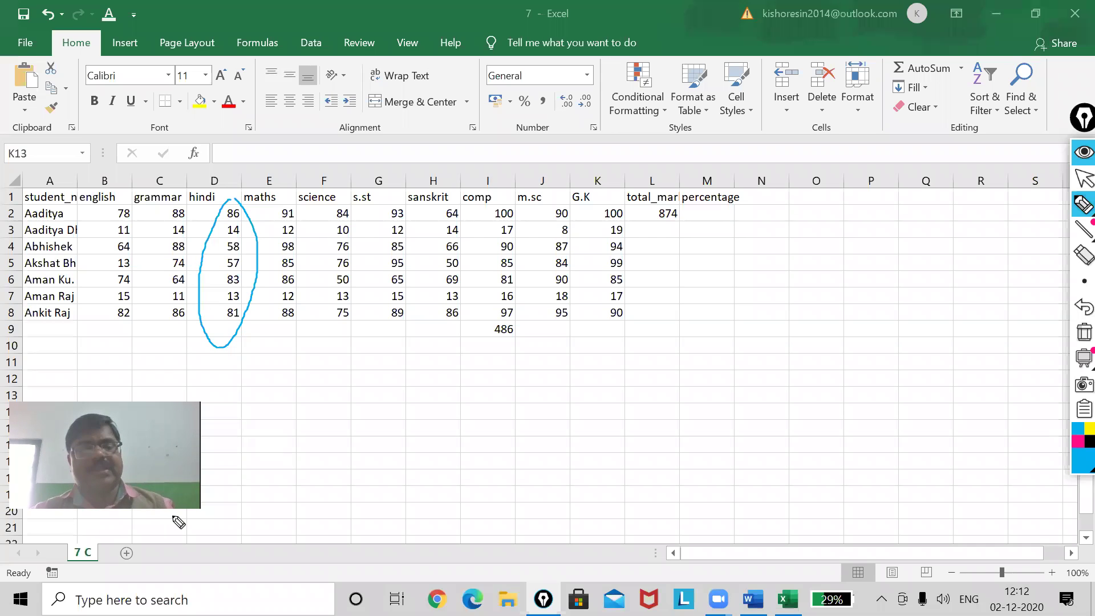
mouse_move(453, 397)
left_mouse_down()
mouse_move(469, 427)
mouse_move(451, 432)
left_mouse_up()
mouse_move(453, 399)
left_mouse_down()
mouse_move(474, 387)
mouse_move(512, 404)
mouse_move(520, 372)
mouse_move(478, 467)
left_mouse_up()
left_click_drag(624, 442, 581, 361)
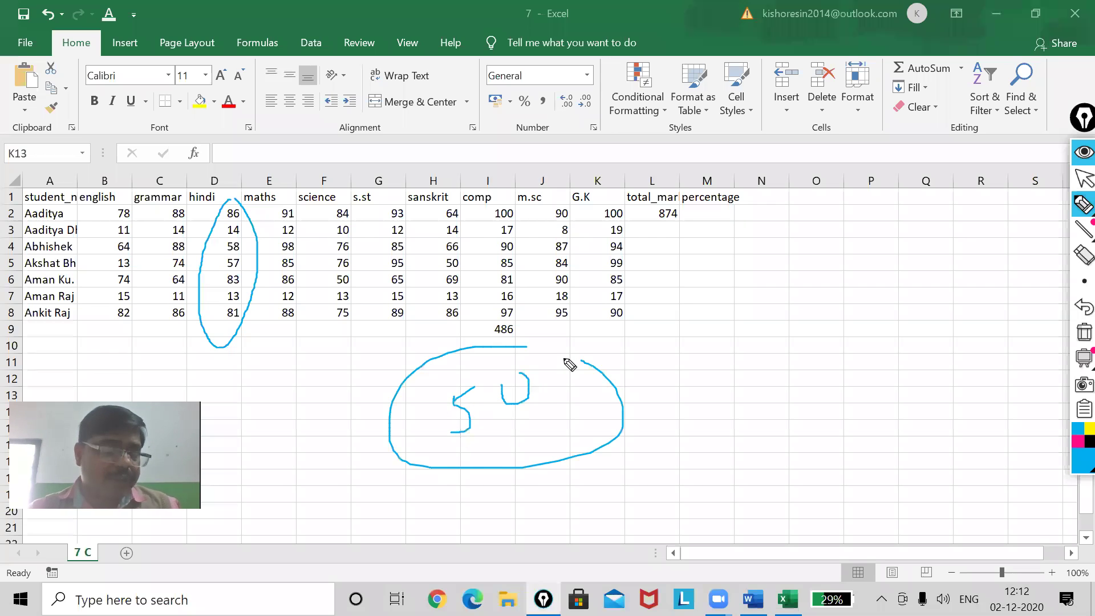
left_click(1076, 189)
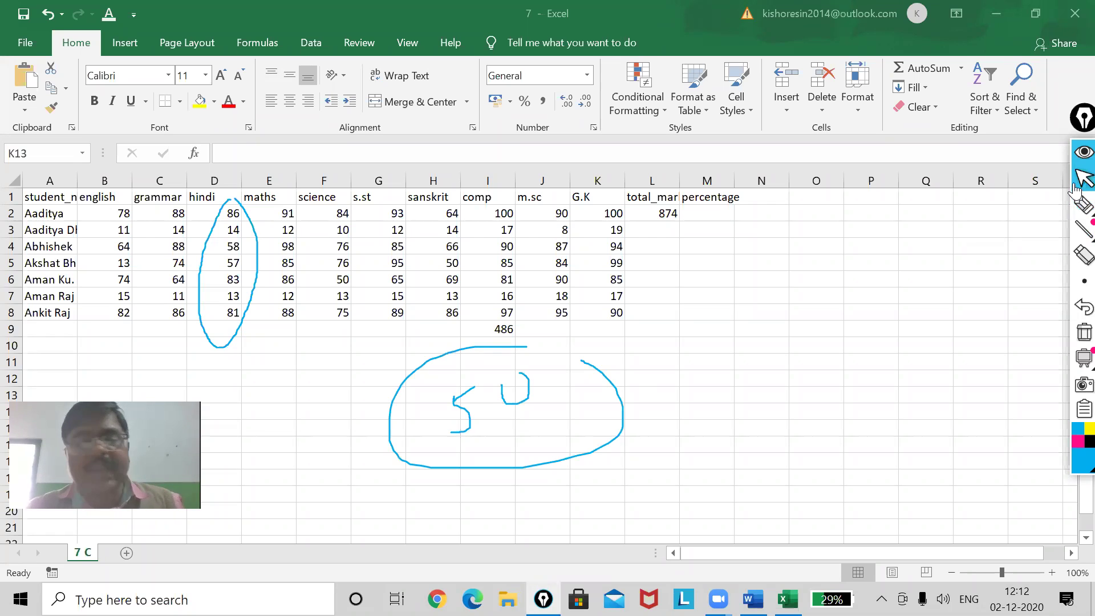
left_click(1084, 332)
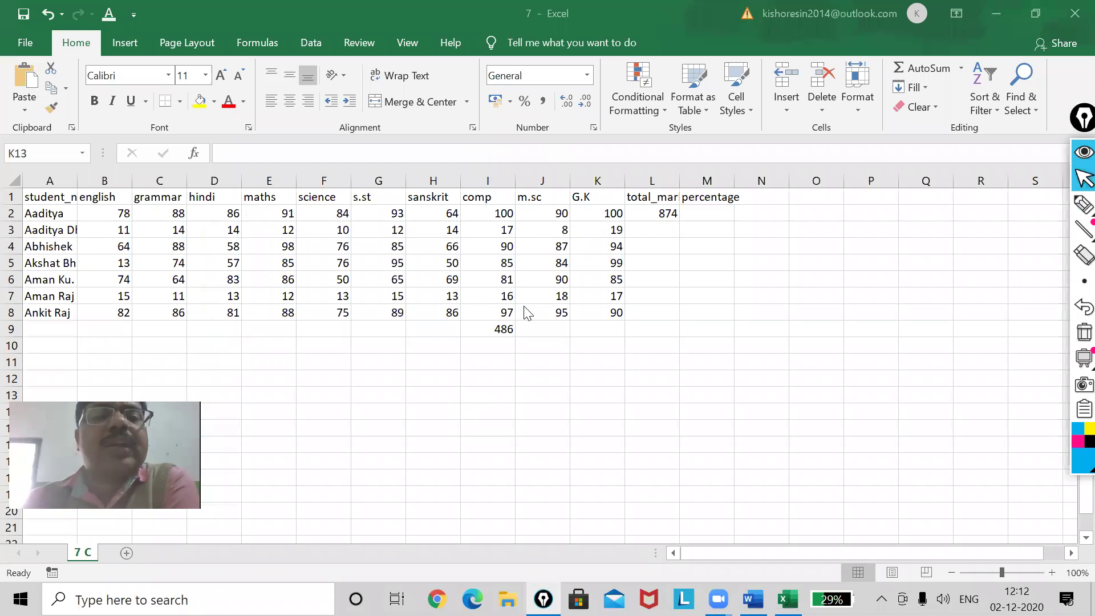
left_click(1081, 179)
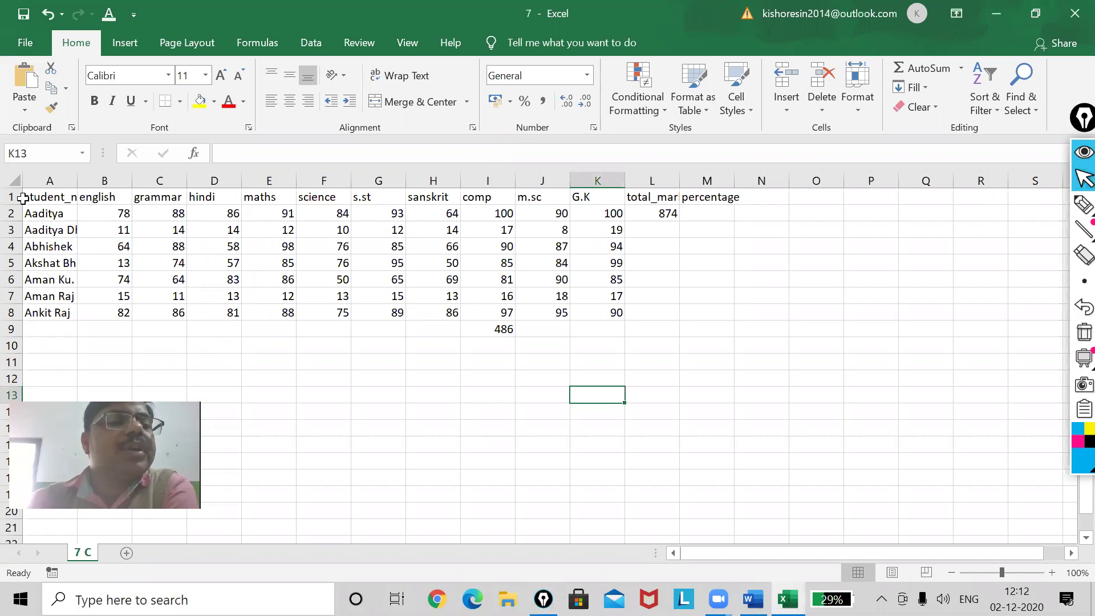
Delete the total marks and percentage columns, L and M, from the worksheet
left_click_drag(22, 198, 183, 228)
left_click_drag(646, 177, 717, 173)
right_click(717, 173)
left_click(759, 322)
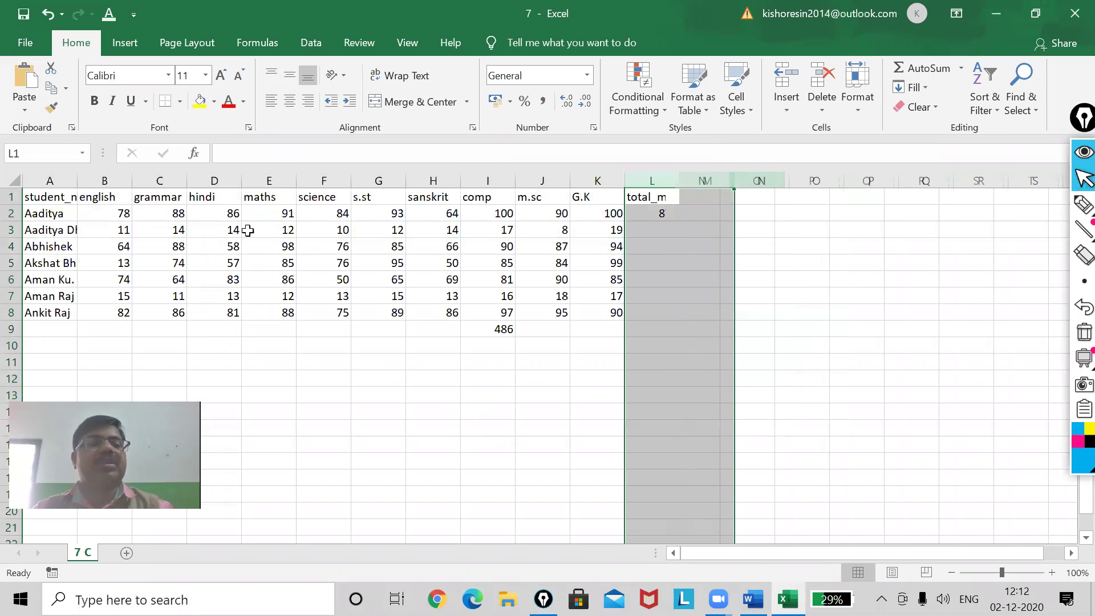
Widen column A to fit the student names and open the recommended charts for the range A1:K3
left_click_drag(53, 204, 616, 225)
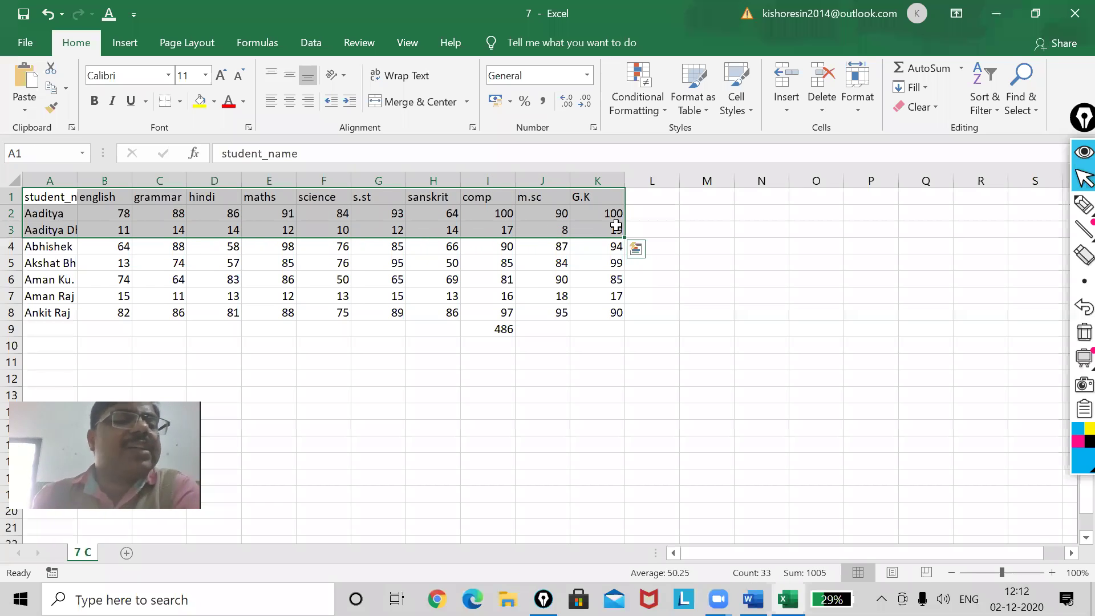
left_click_drag(78, 181, 112, 178)
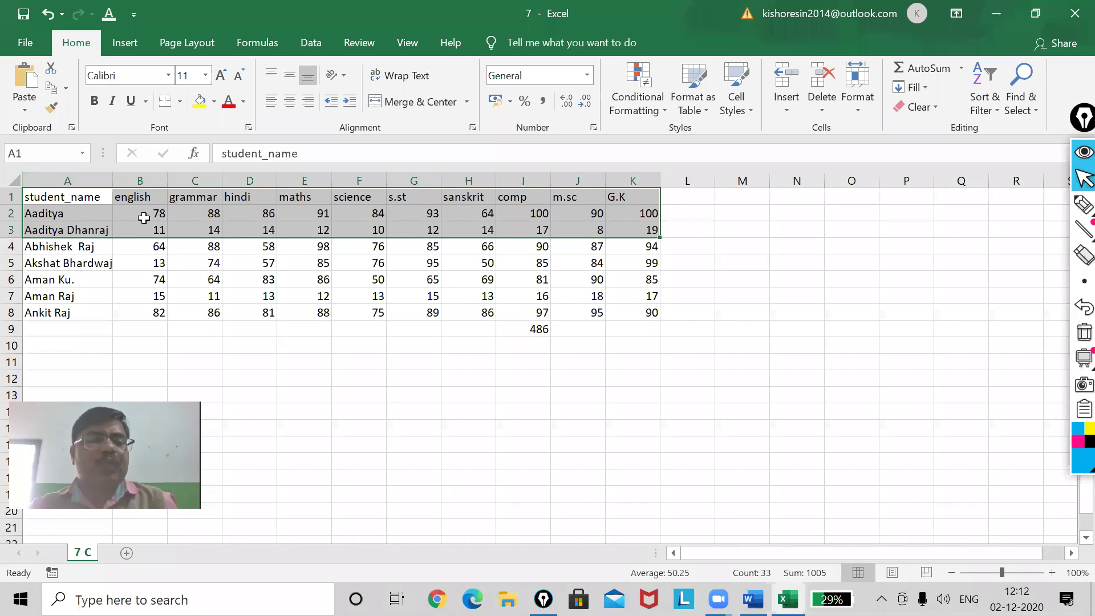
left_click(117, 45)
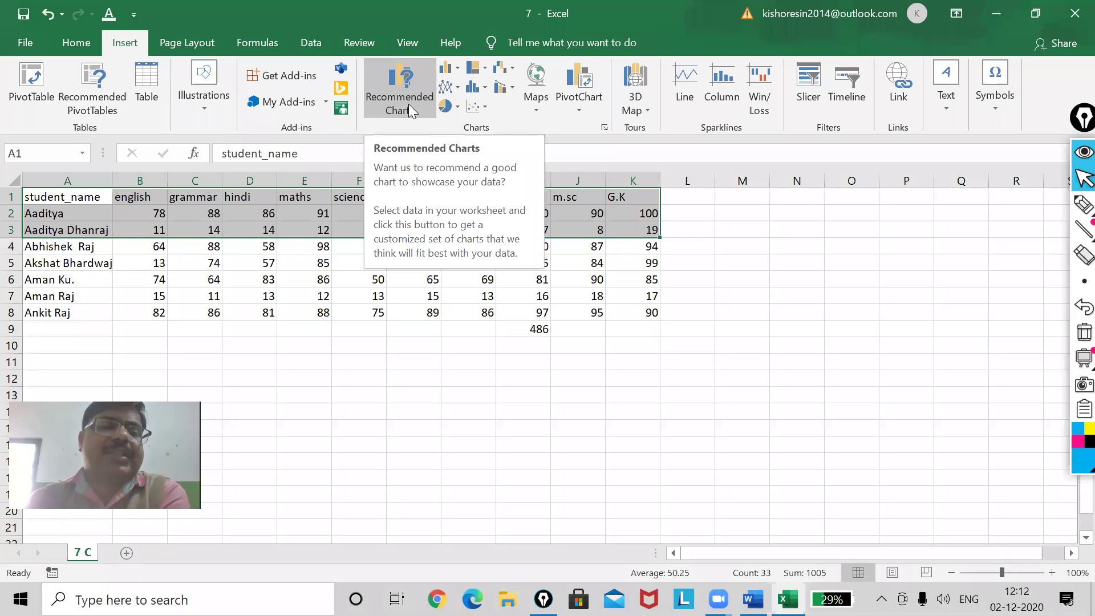
left_click(401, 87)
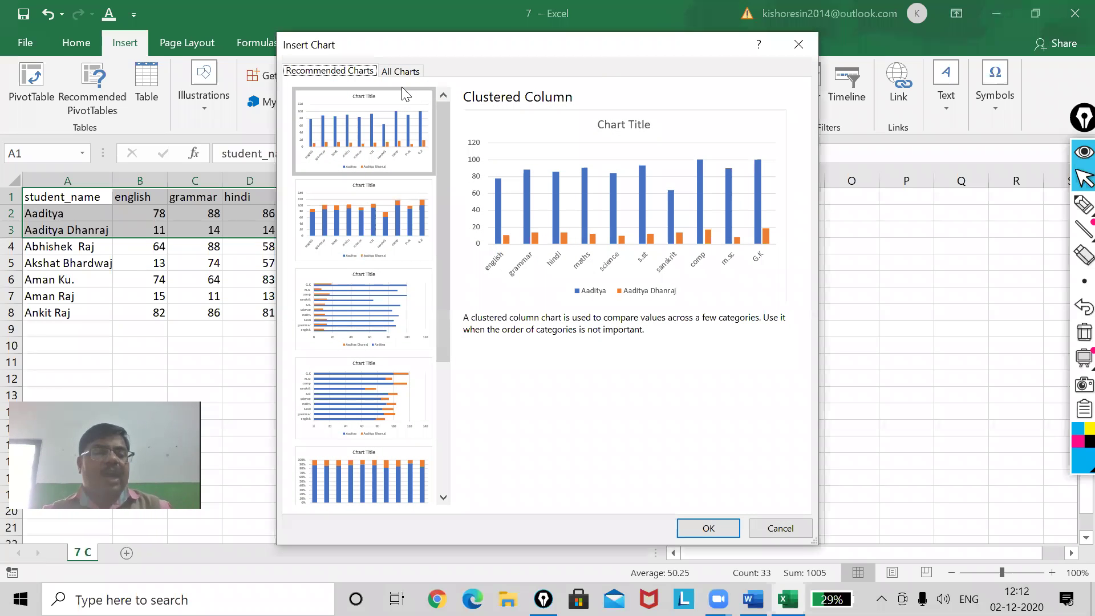
Circle and tick the All Charts heading in the Insert Chart dialog with the pen
left_click(1082, 205)
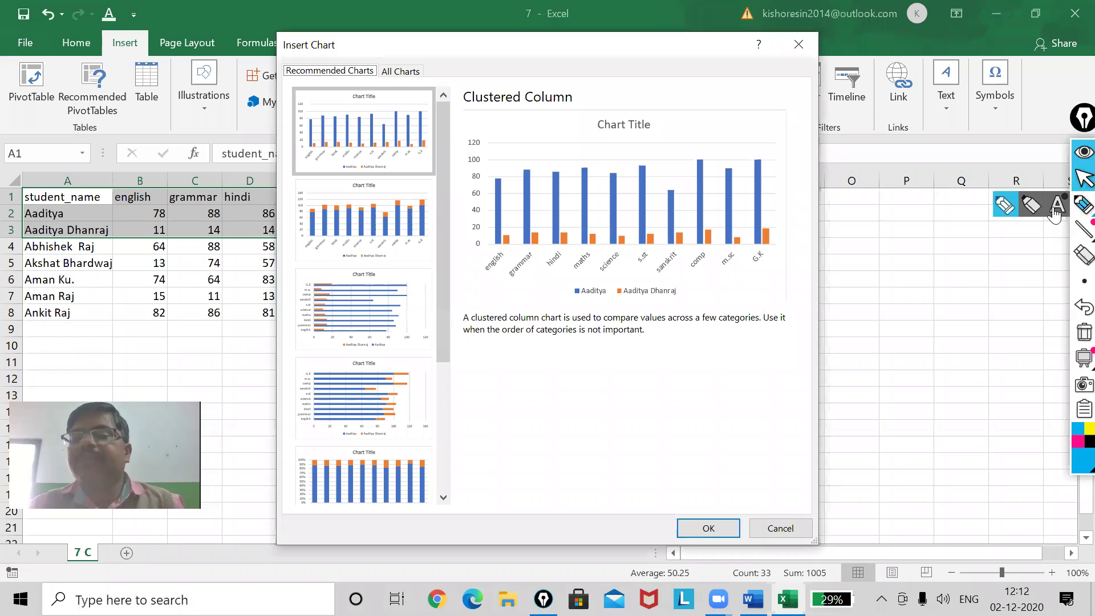
left_click(1082, 204)
mouse_move(434, 59)
left_mouse_down()
mouse_move(375, 55)
mouse_move(428, 80)
mouse_move(432, 58)
mouse_move(406, 50)
mouse_move(413, 34)
left_mouse_up()
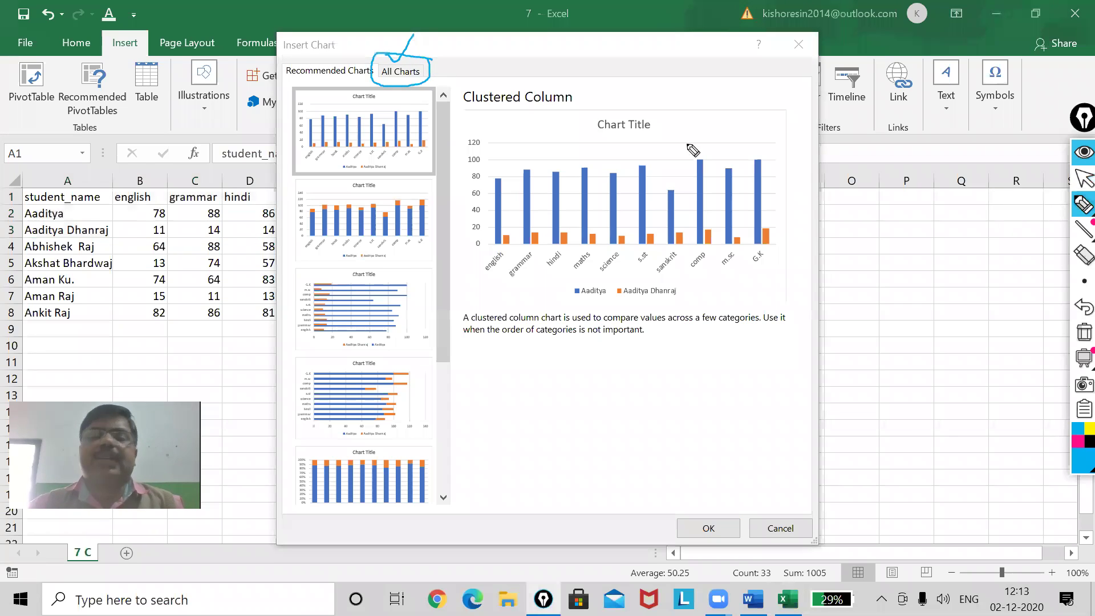
Insert a clustered column chart of the two students' subject marks, chosen from all chart types
left_click(1083, 179)
left_click(403, 70)
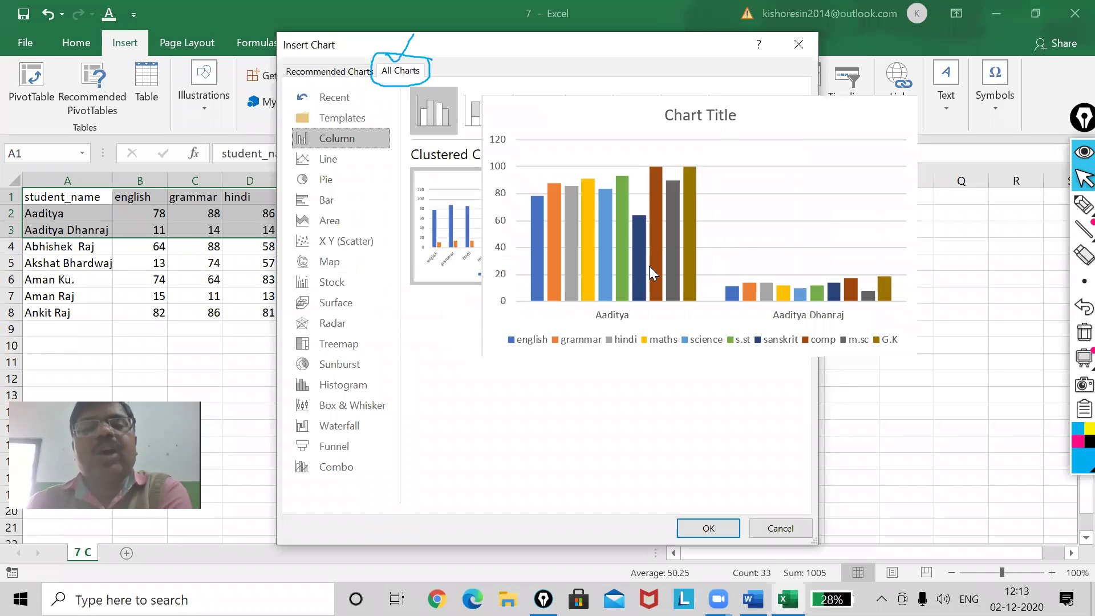
left_click(707, 527)
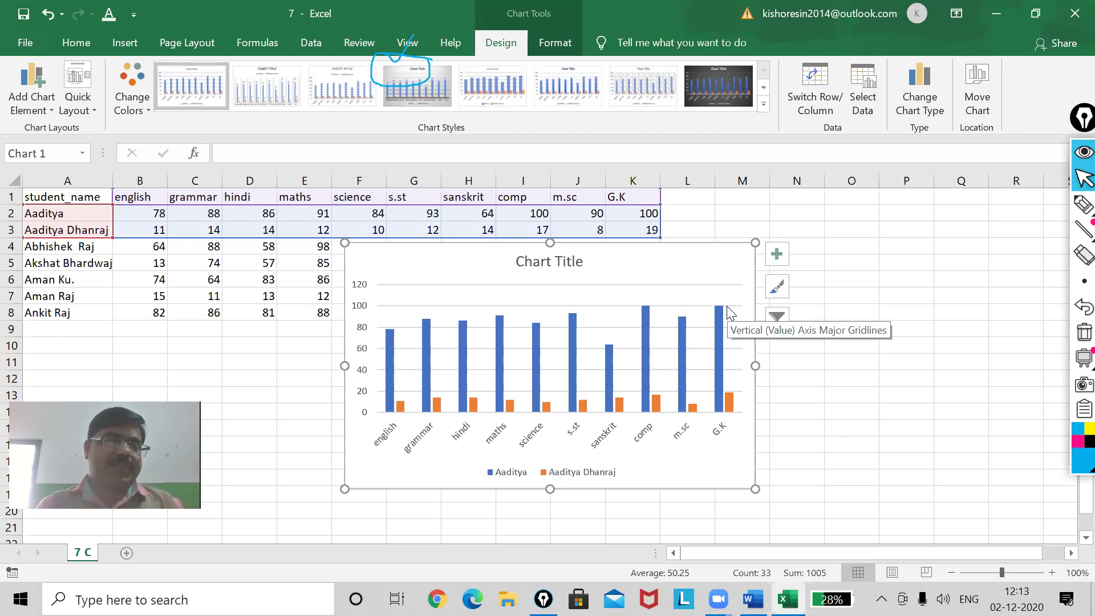
Circle and tick the 7 C sheet name with the pen
mouse_move(1083, 204)
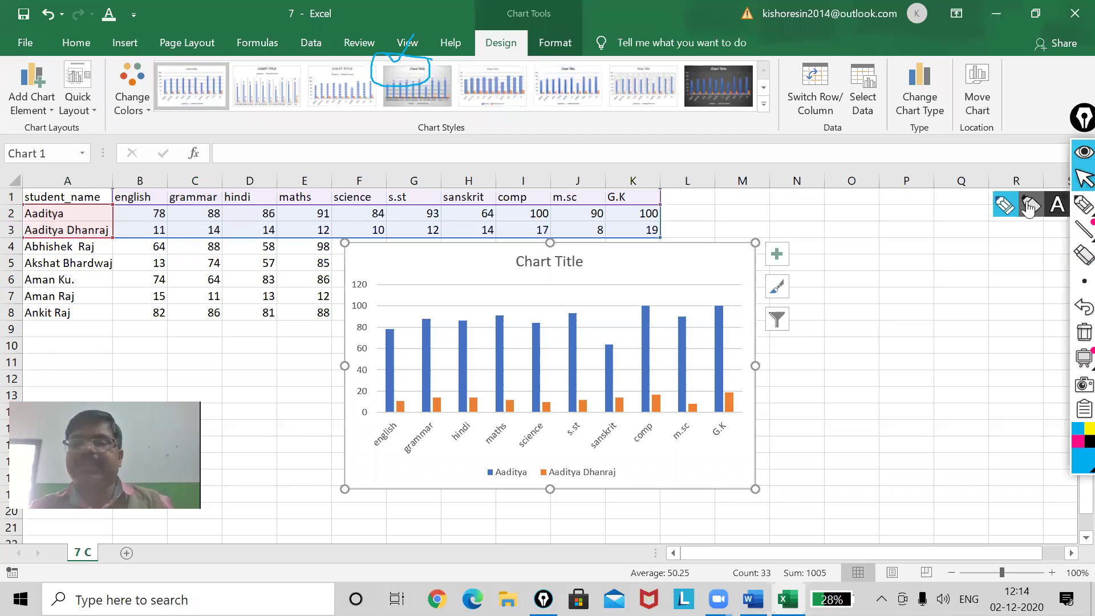
left_click(1028, 207)
mouse_move(101, 546)
left_mouse_down()
mouse_move(74, 539)
mouse_move(45, 556)
mouse_move(111, 562)
mouse_move(98, 549)
mouse_move(108, 534)
mouse_move(140, 532)
left_mouse_up()
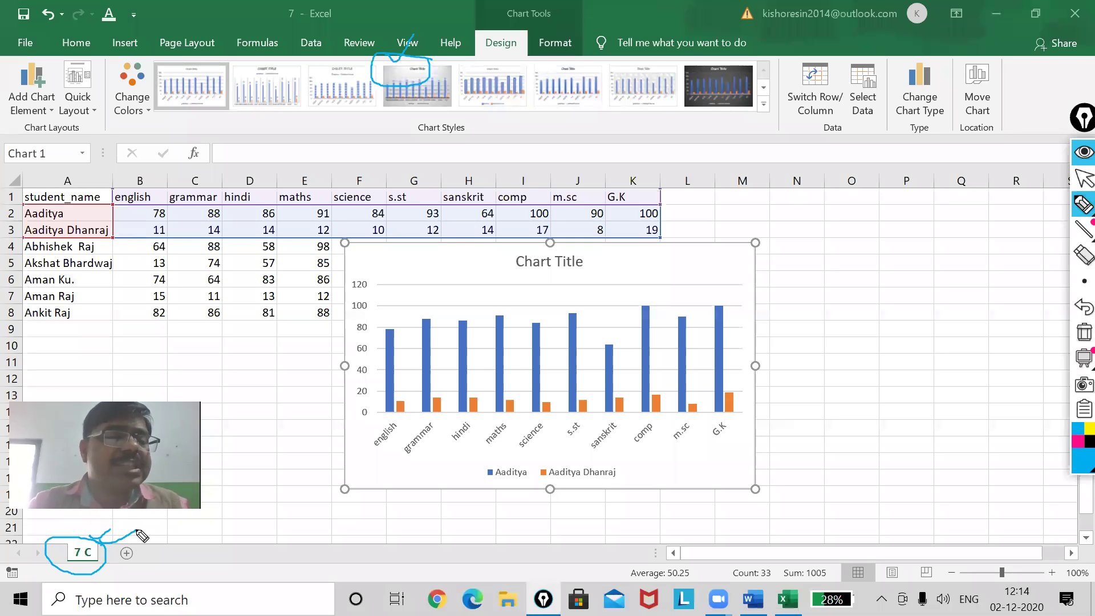
Delete the embedded marks chart and create a default column chart of A1:K3 on its own chart sheet
left_click(1083, 179)
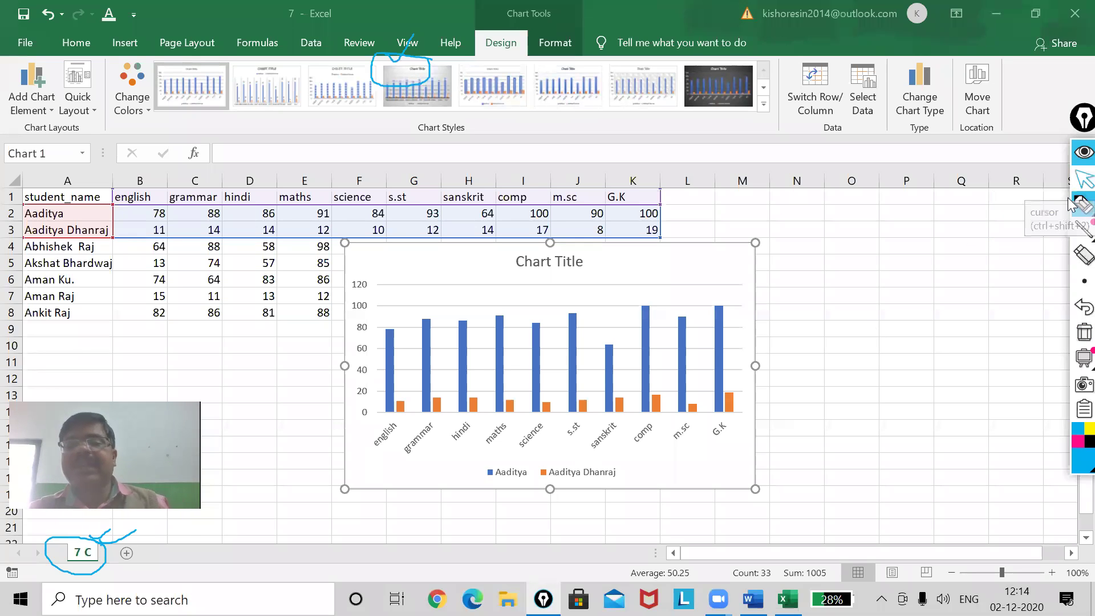
left_click(733, 267)
key("Delete")
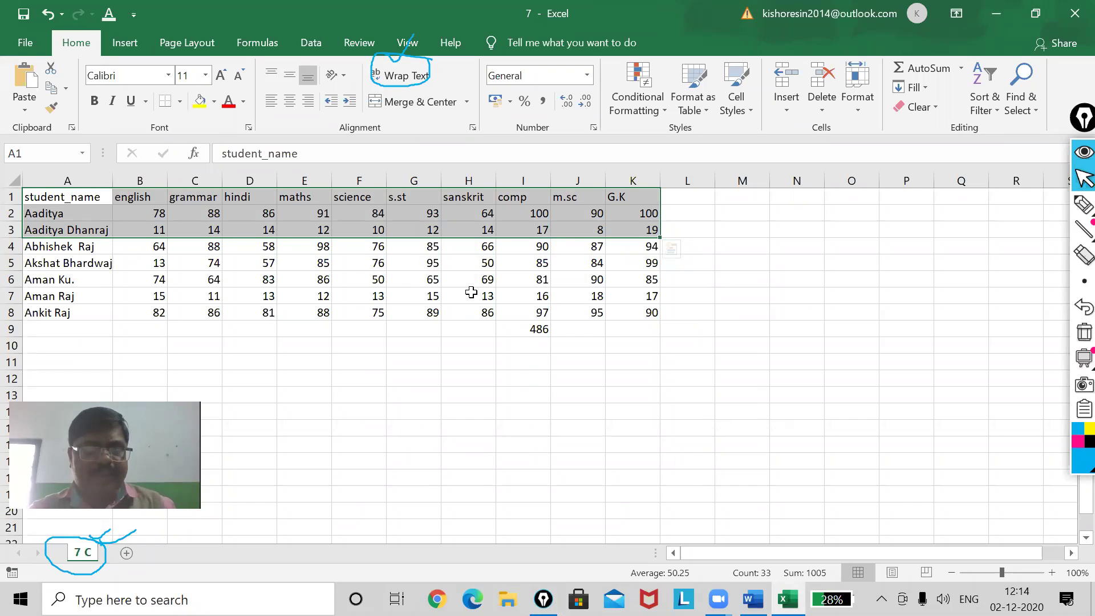
key("F11")
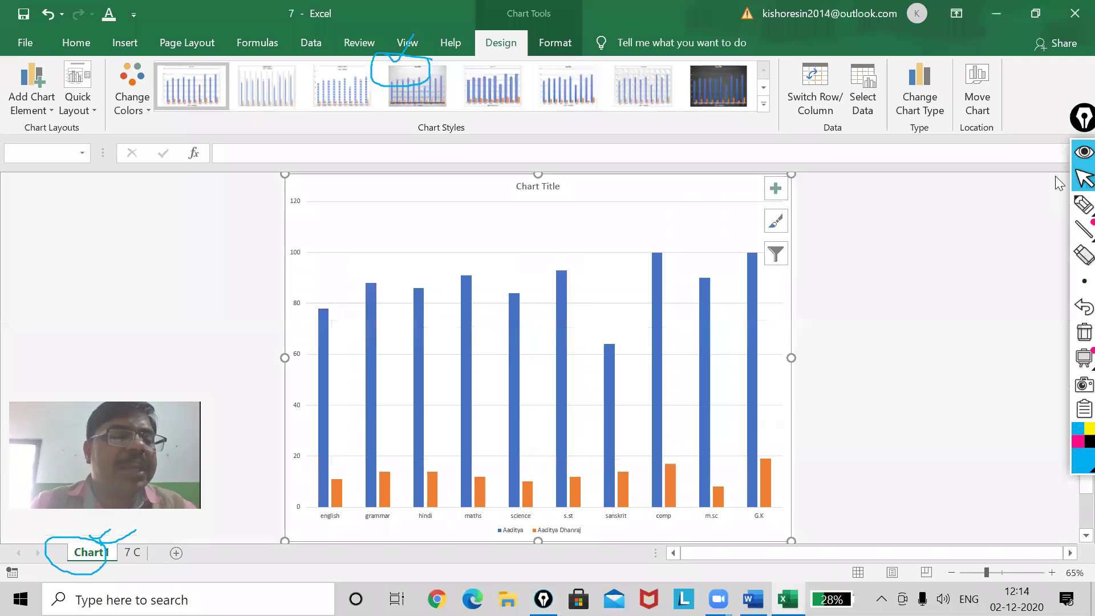
Circle and tick the chart sheet's name with the pen
left_click(1083, 204)
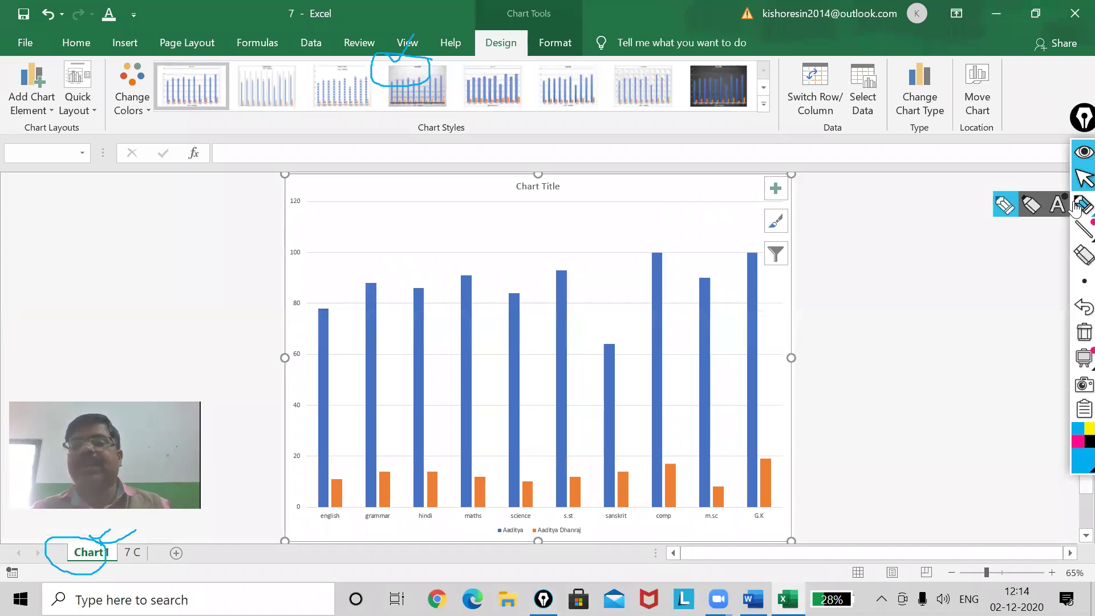
mouse_move(182, 536)
left_mouse_down()
mouse_move(113, 582)
mouse_move(155, 547)
left_mouse_up()
mouse_move(84, 551)
left_mouse_down()
mouse_move(73, 539)
mouse_move(97, 519)
left_mouse_up()
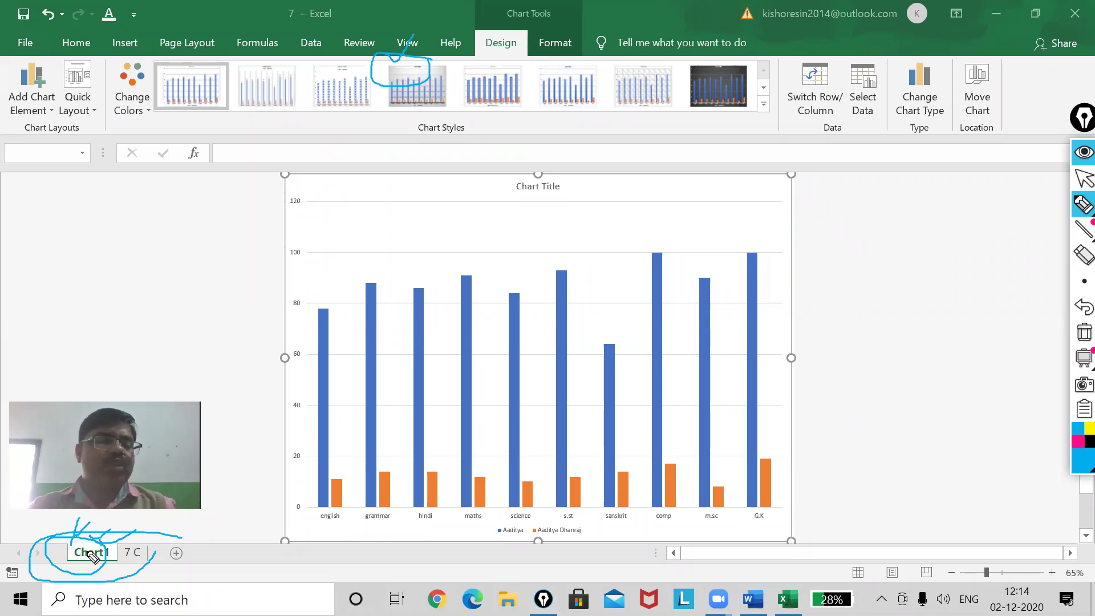
left_click(1082, 179)
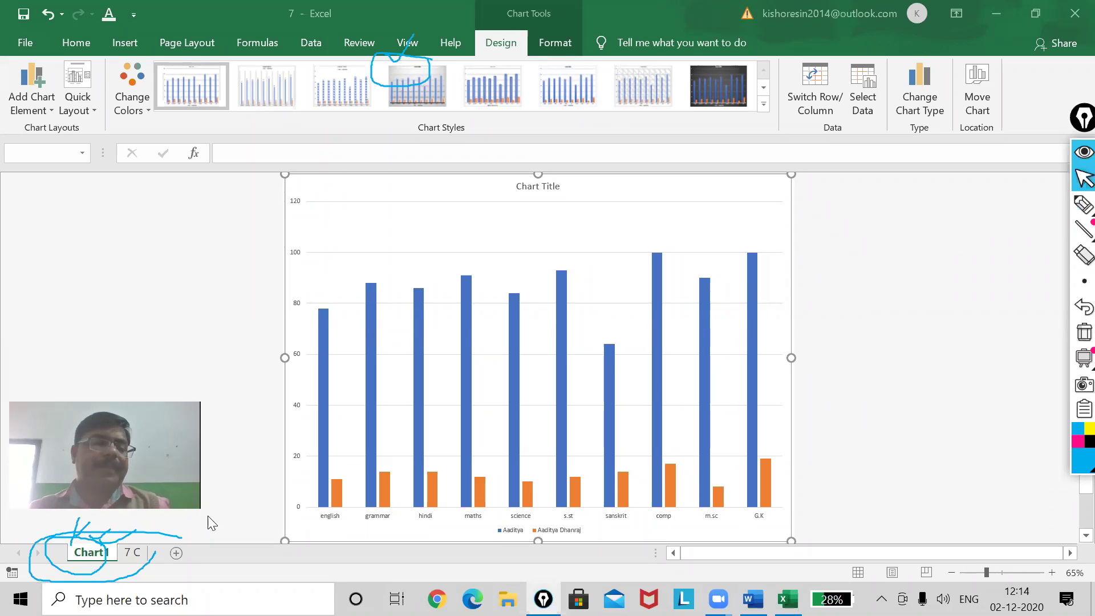
Delete the chart sheet from the workbook
right_click(91, 549)
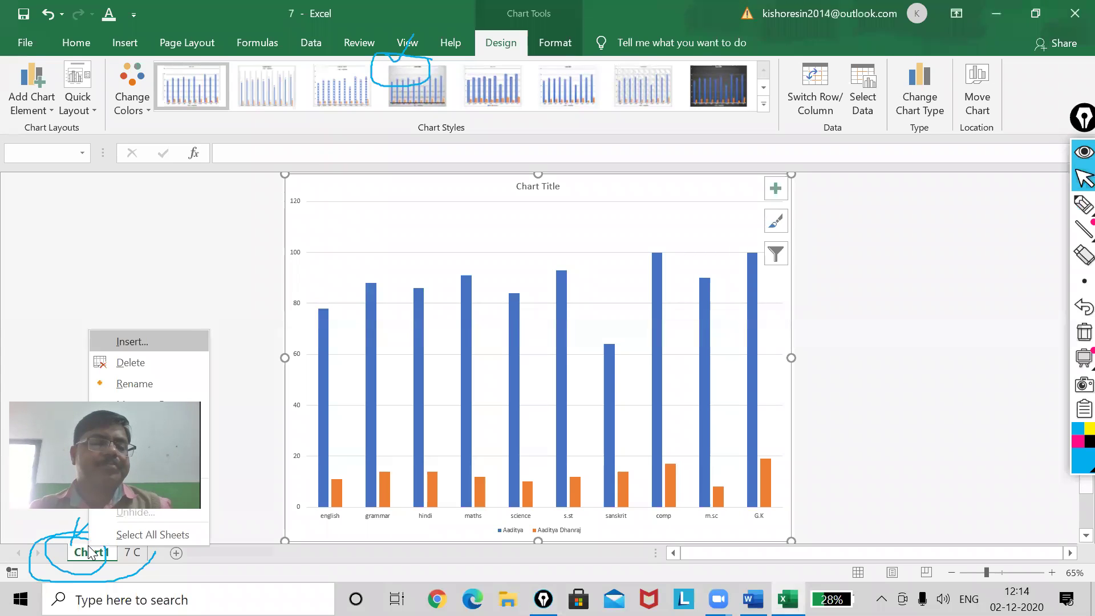
left_click(149, 363)
left_click(520, 348)
Insert a clustered column chart of the range A1:K3 on sheet 7 C and clear all pen marks
left_click(413, 427)
left_click_drag(37, 199, 650, 231)
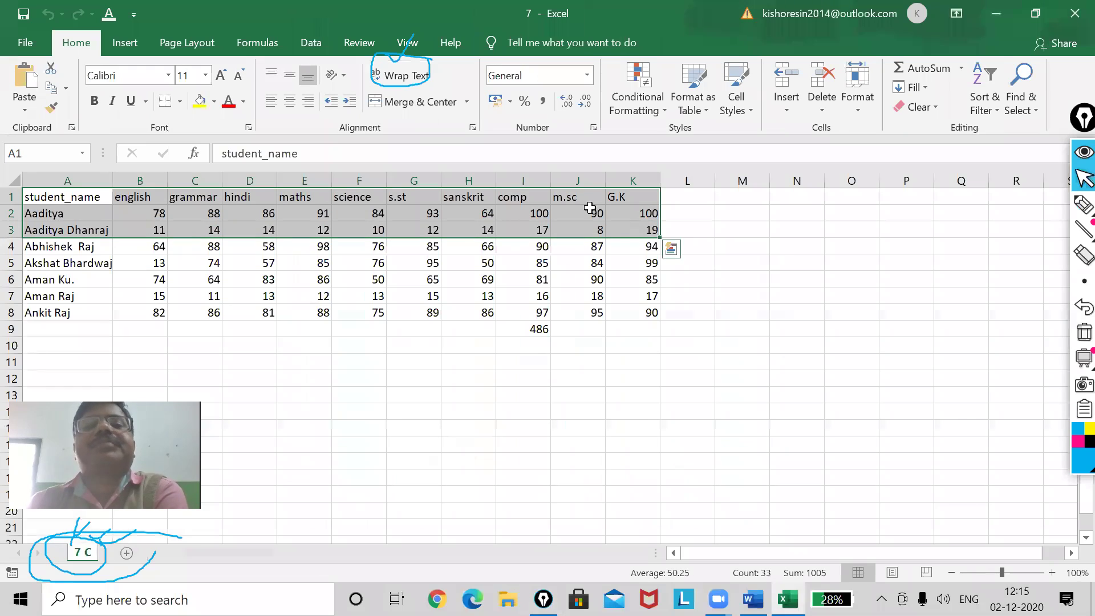
left_click(125, 44)
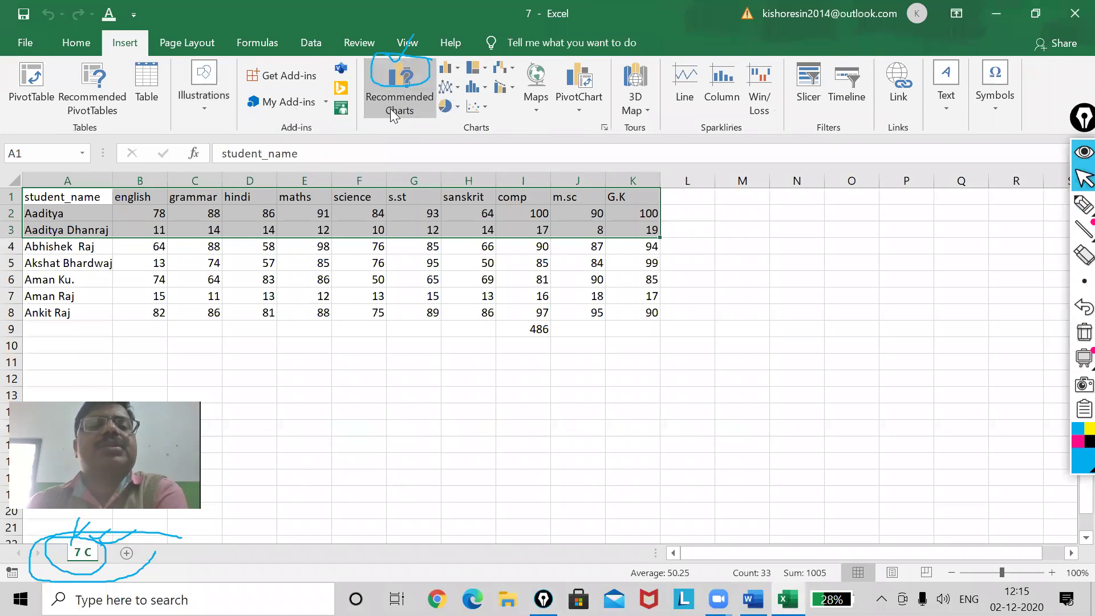
left_click(388, 116)
left_click(405, 79)
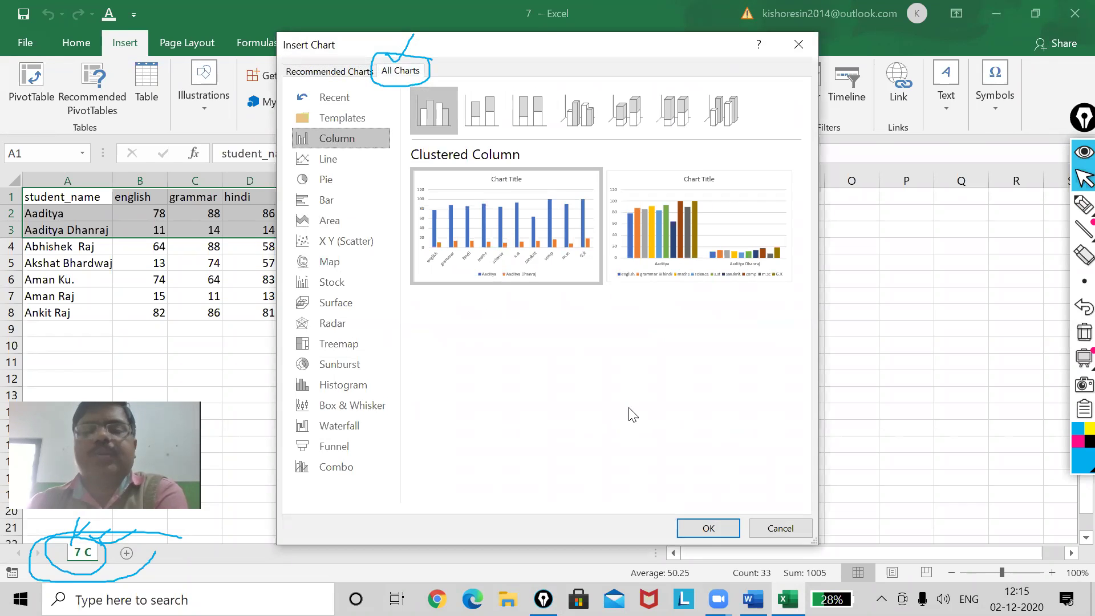
left_click(703, 526)
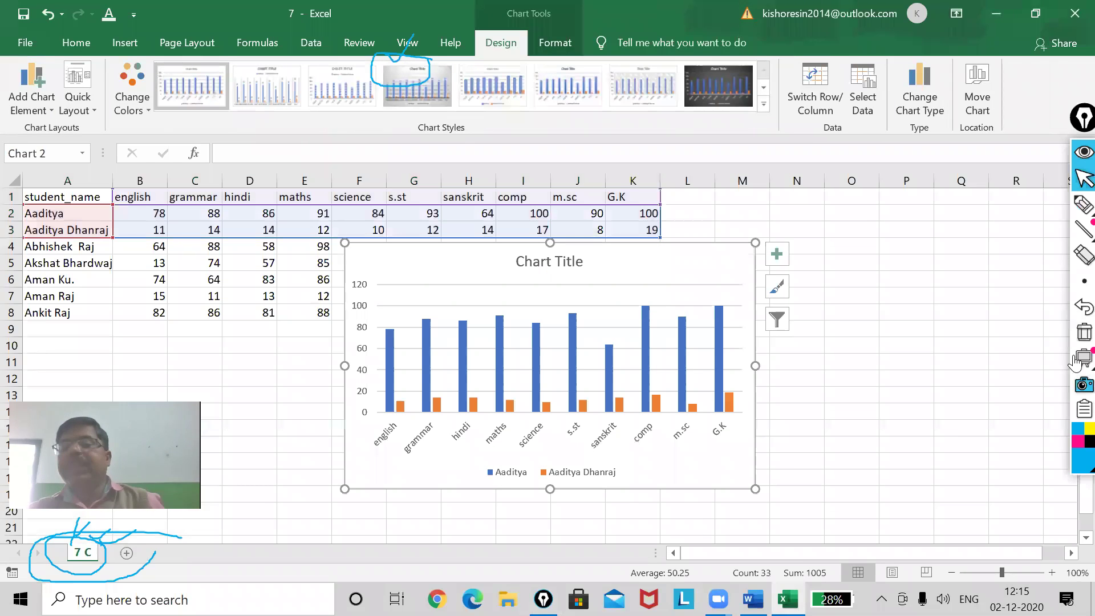
left_click(1083, 332)
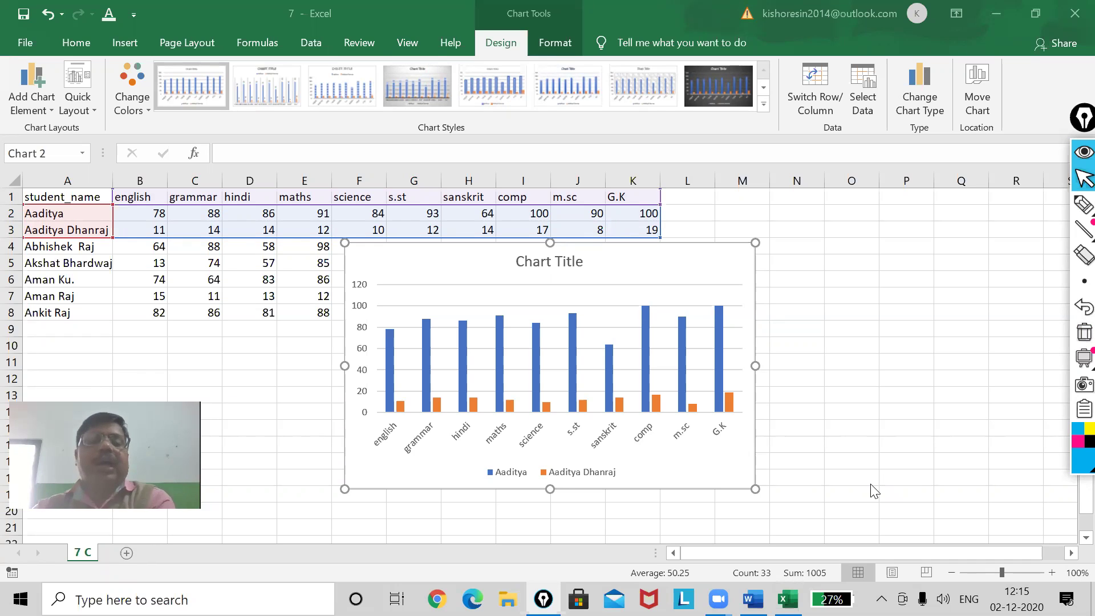
Reposition the chart title above the plot area and move the whole chart down to start at row 7
left_click(668, 245)
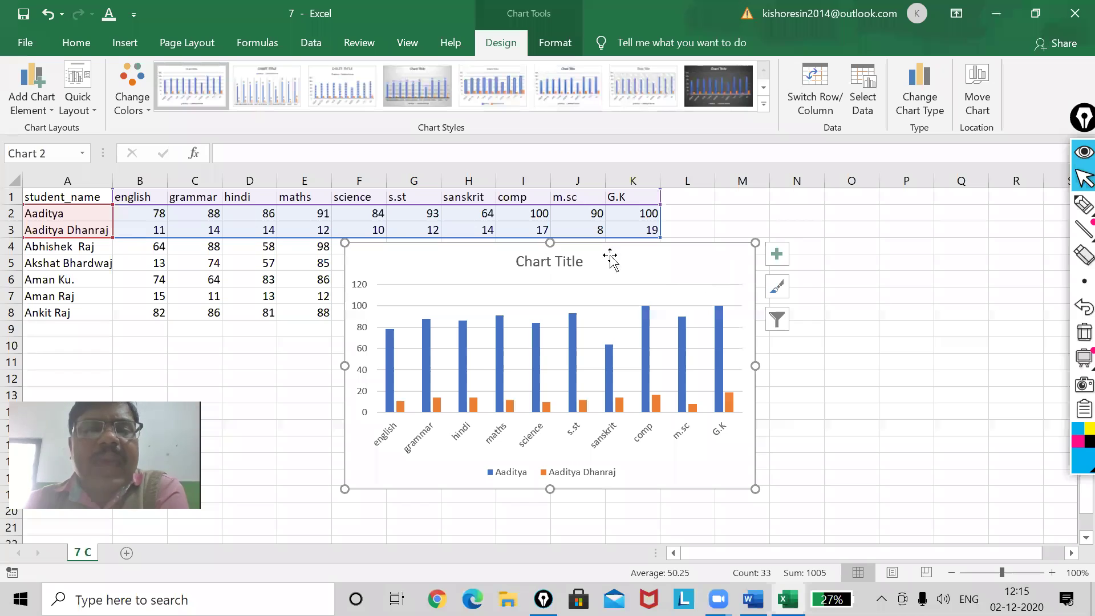
left_click_drag(576, 251, 597, 274)
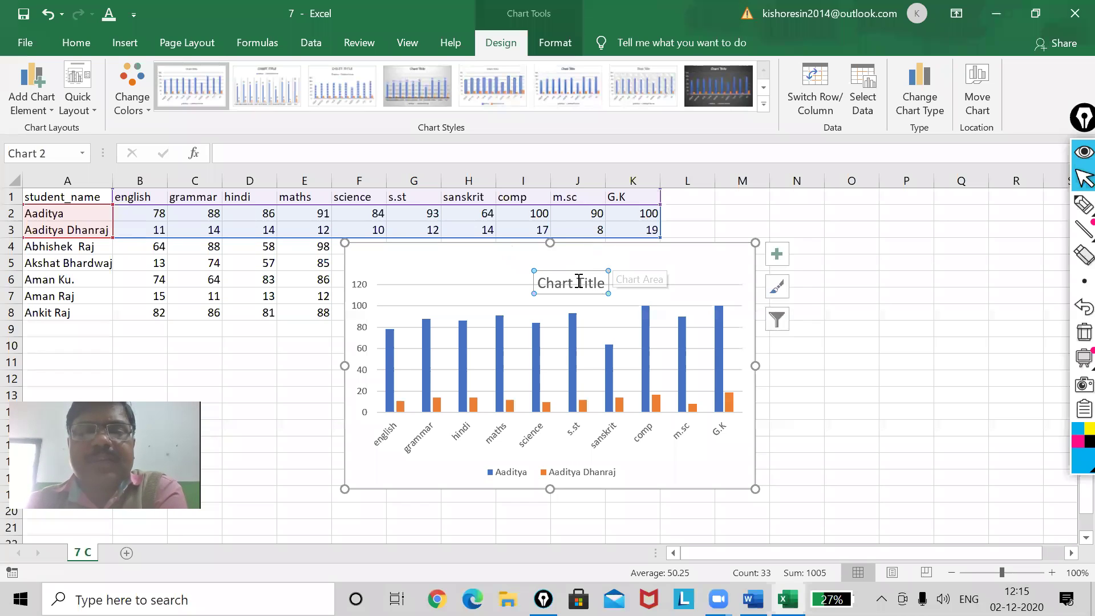
left_click(579, 281)
left_click_drag(535, 279, 531, 261)
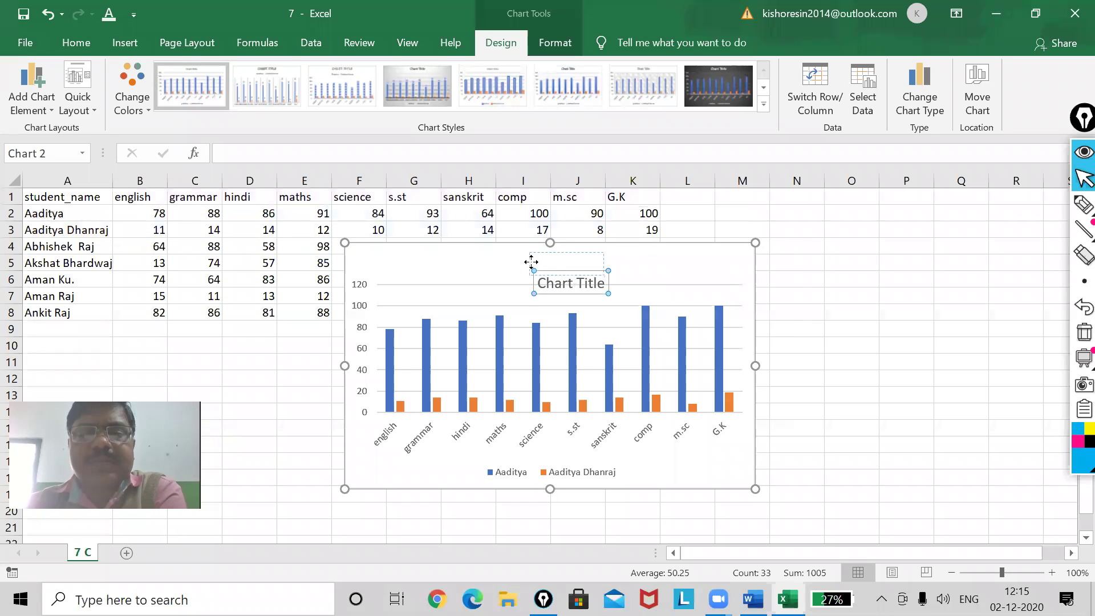
left_click_drag(464, 254, 511, 292)
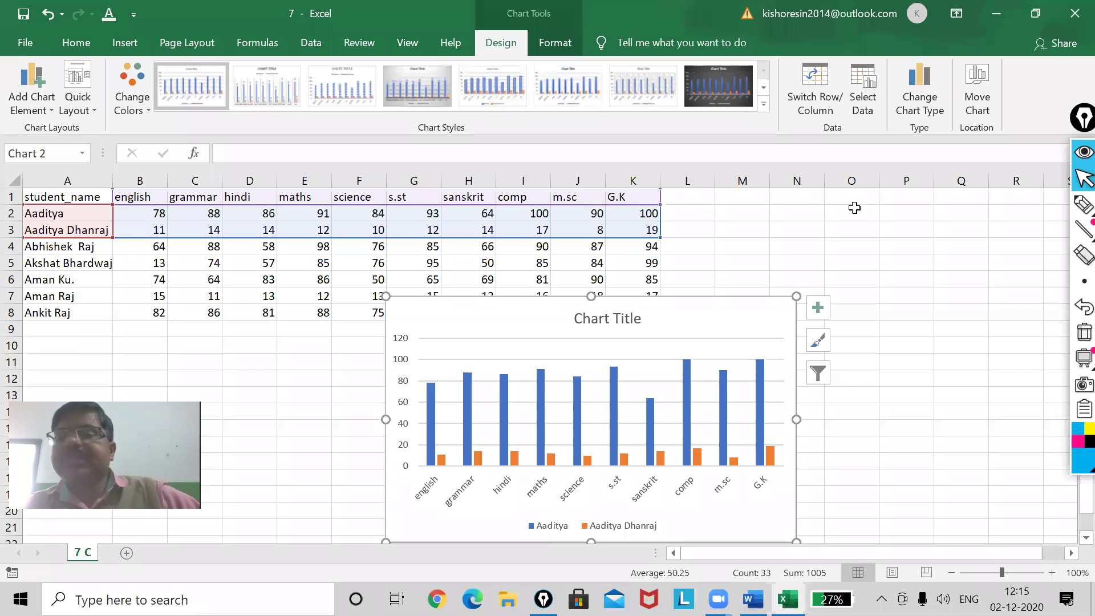
Mark the outer corner of cell K3 in the chart's data range with the pen and clear the mark
mouse_move(1074, 212)
left_click(1004, 206)
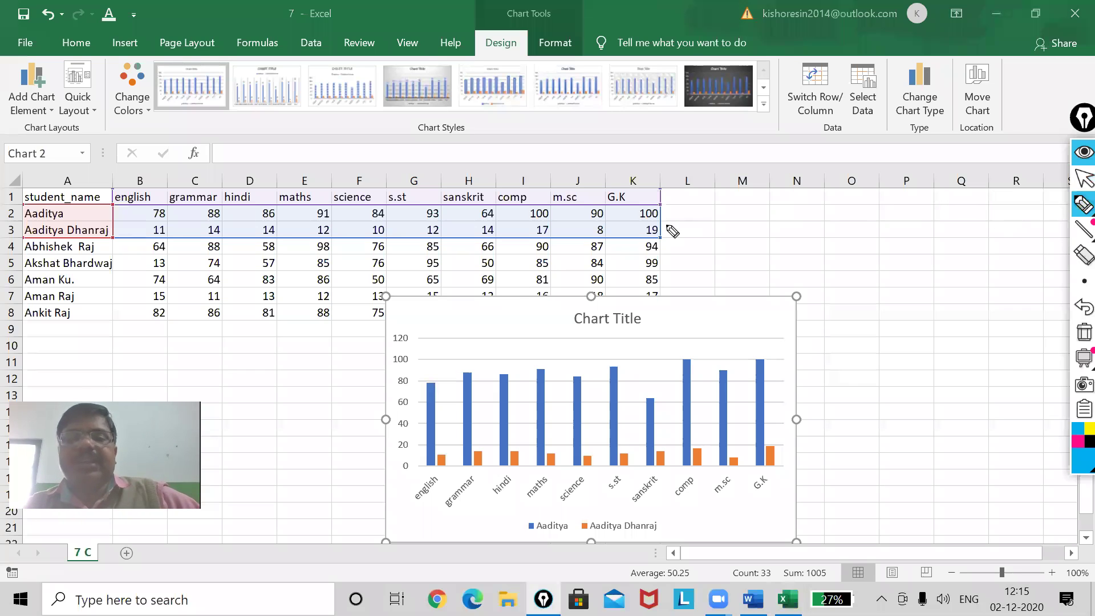
mouse_move(663, 233)
left_mouse_down()
mouse_move(673, 223)
mouse_move(665, 234)
left_mouse_up()
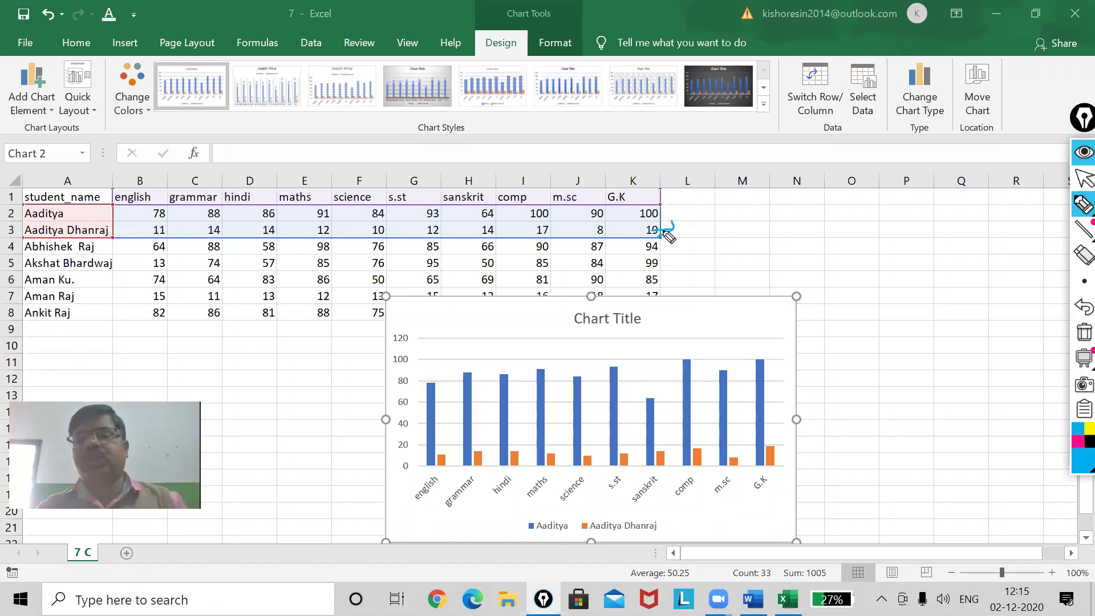
left_click(1077, 332)
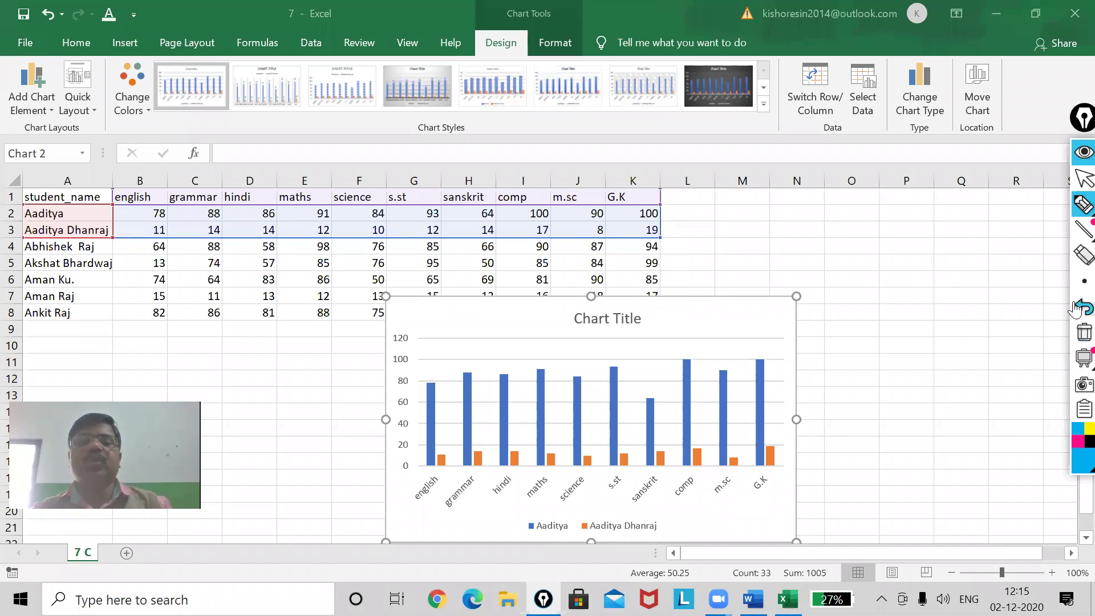
left_click(1080, 182)
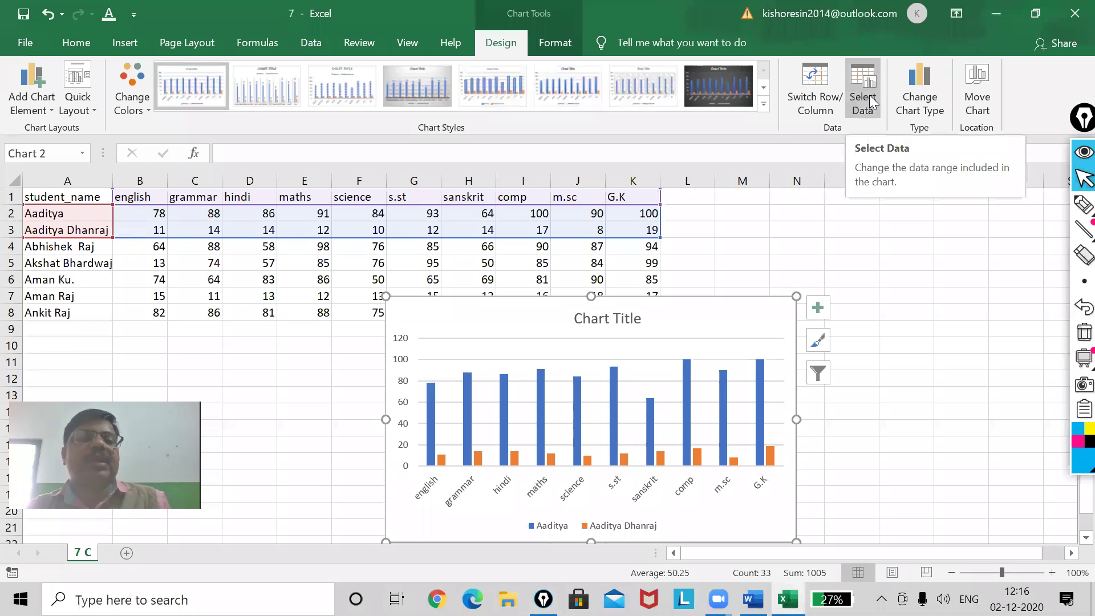
Extend the chart data range to ='7 C'!$A$1:$K$4 and move the chart up to row 5
left_click(868, 95)
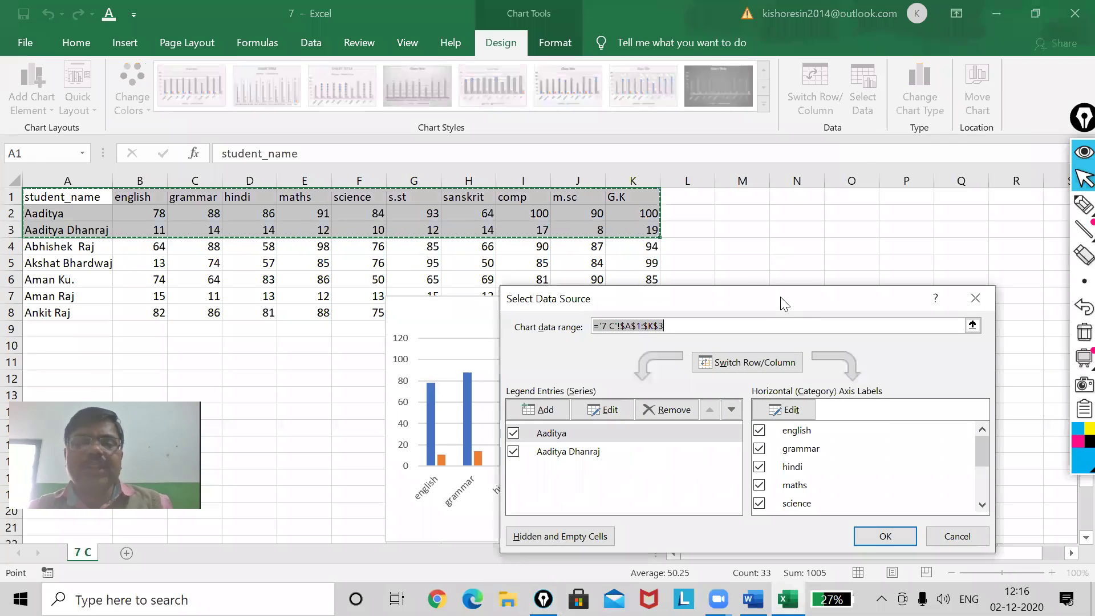
left_click_drag(781, 302, 828, 348)
left_click(740, 380)
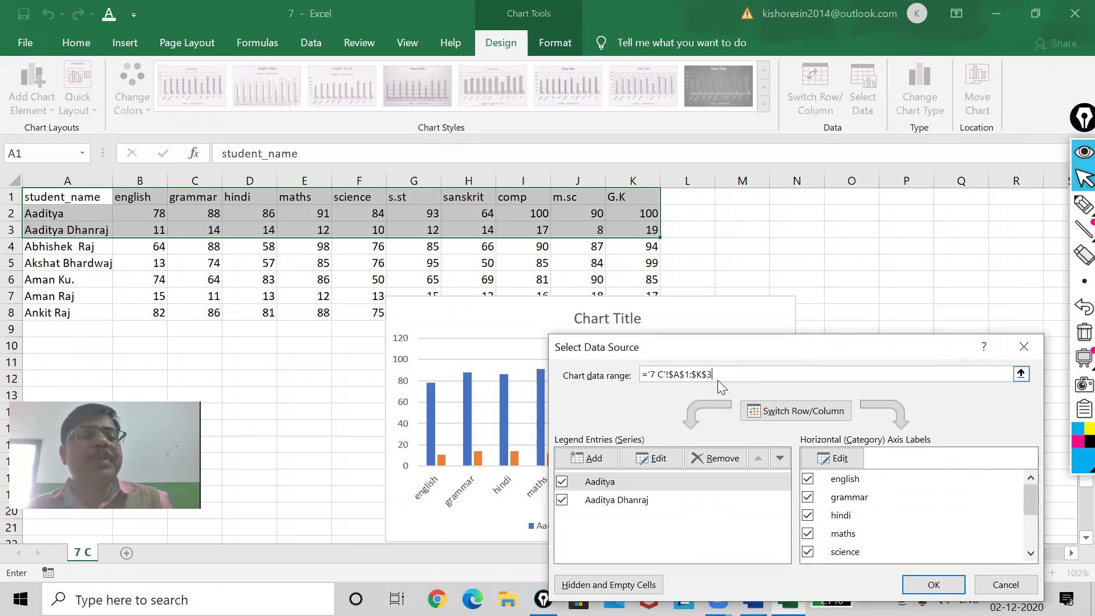
key("BackSpace")
type("4")
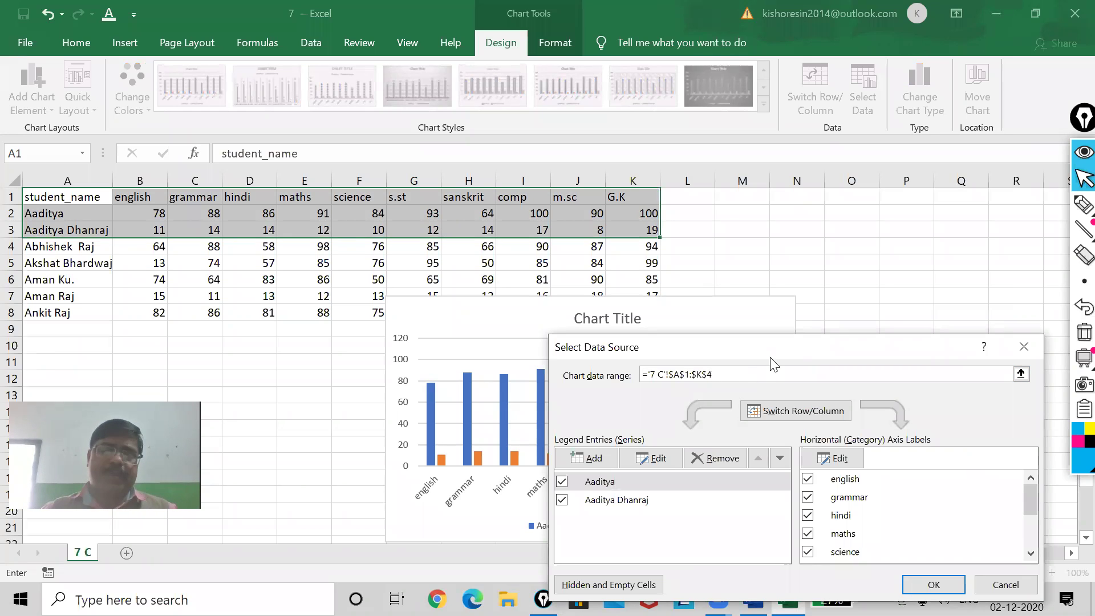
left_click(934, 585)
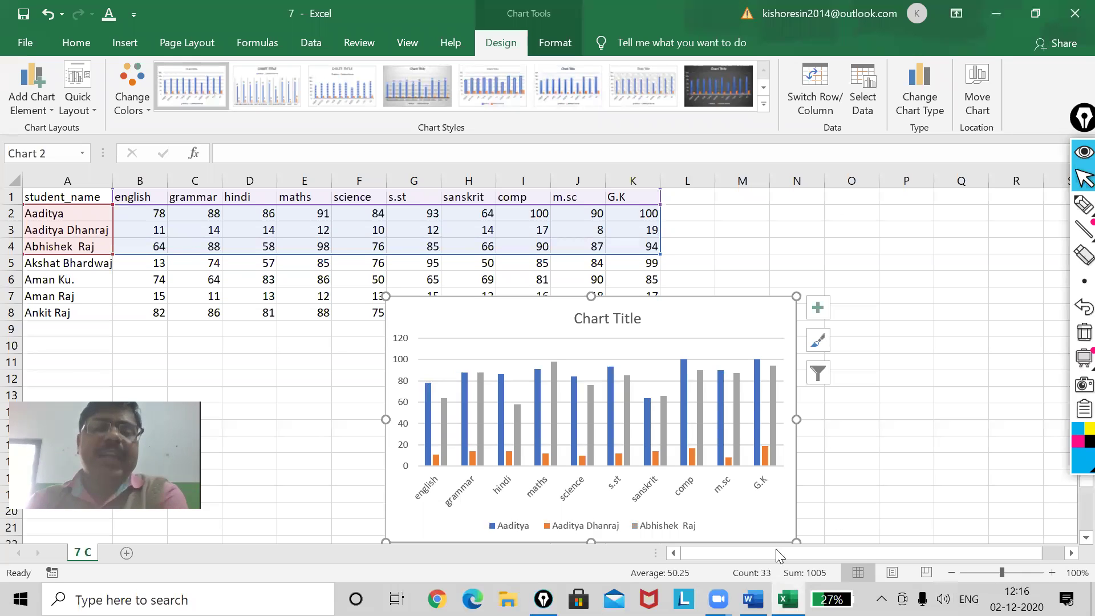
left_click_drag(720, 308, 707, 268)
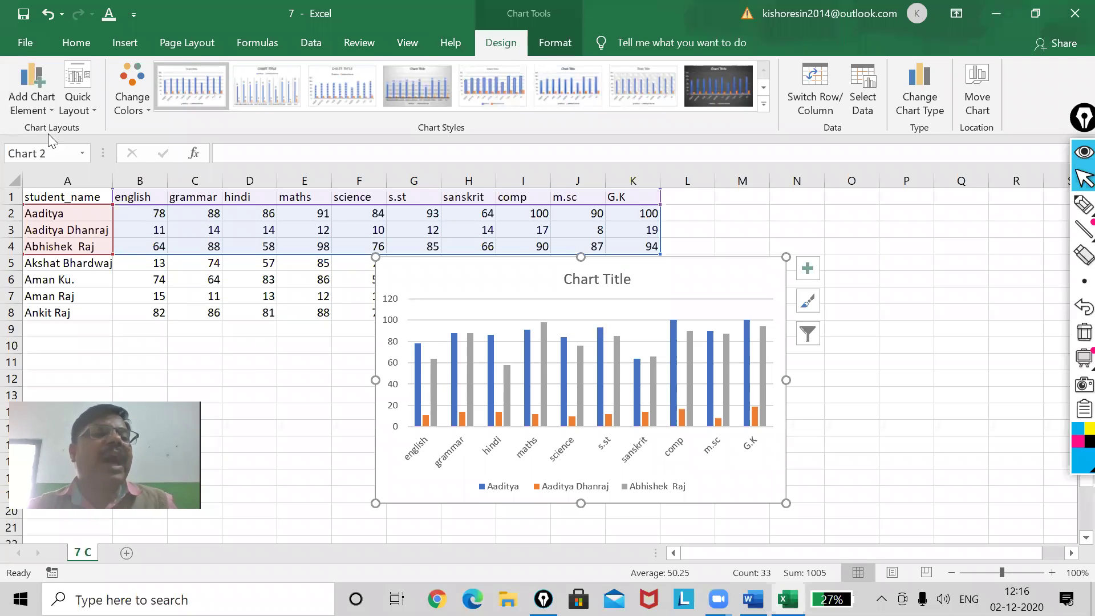
Circle the Add Chart Element command and the Chart Layouts group name with the pen and clear the marks
left_click(1083, 204)
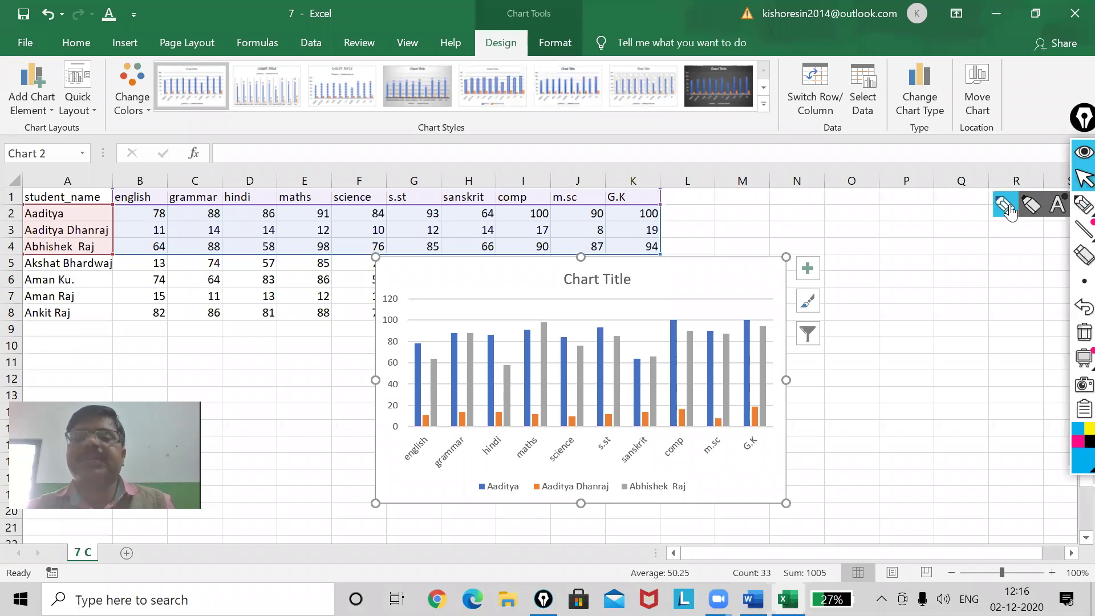
mouse_move(27, 65)
left_mouse_down()
mouse_move(7, 91)
mouse_move(23, 118)
mouse_move(56, 74)
left_mouse_up()
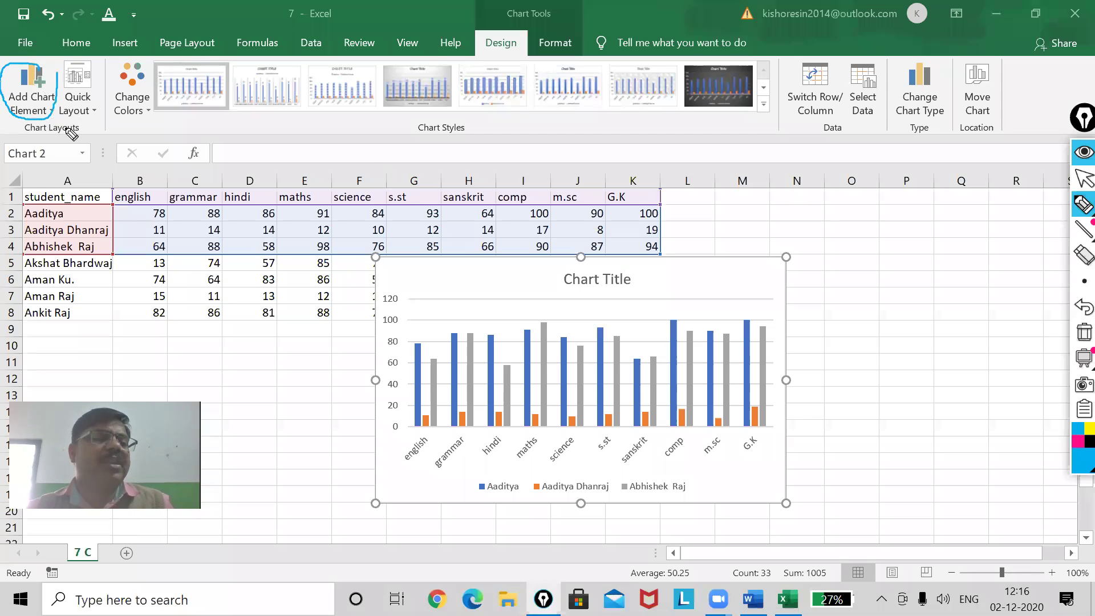
mouse_move(17, 119)
left_mouse_down()
mouse_move(15, 137)
mouse_move(105, 134)
left_mouse_up()
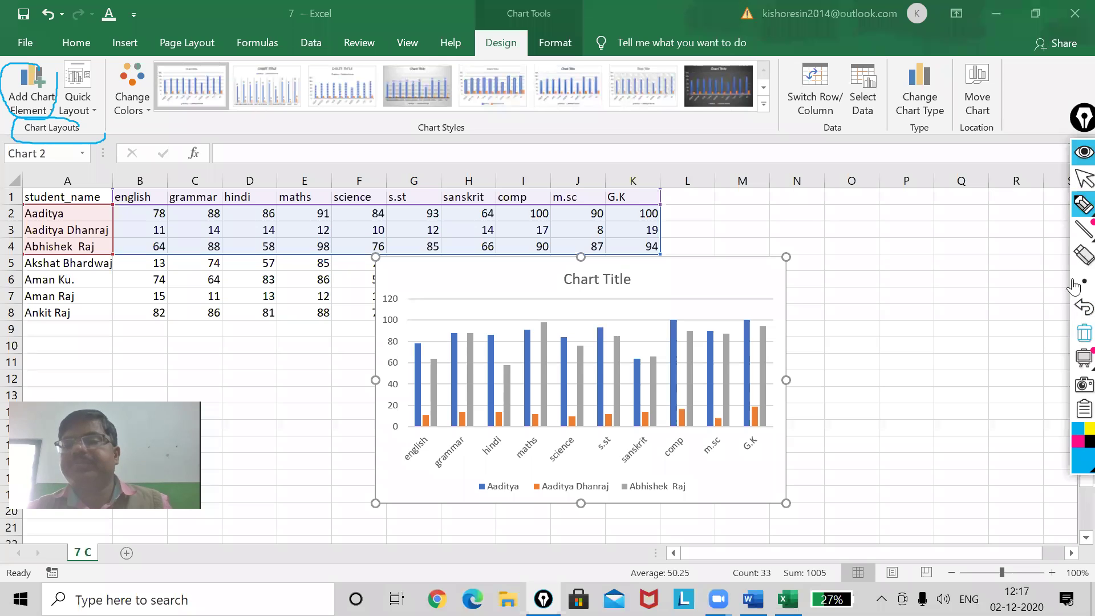
left_click(1078, 181)
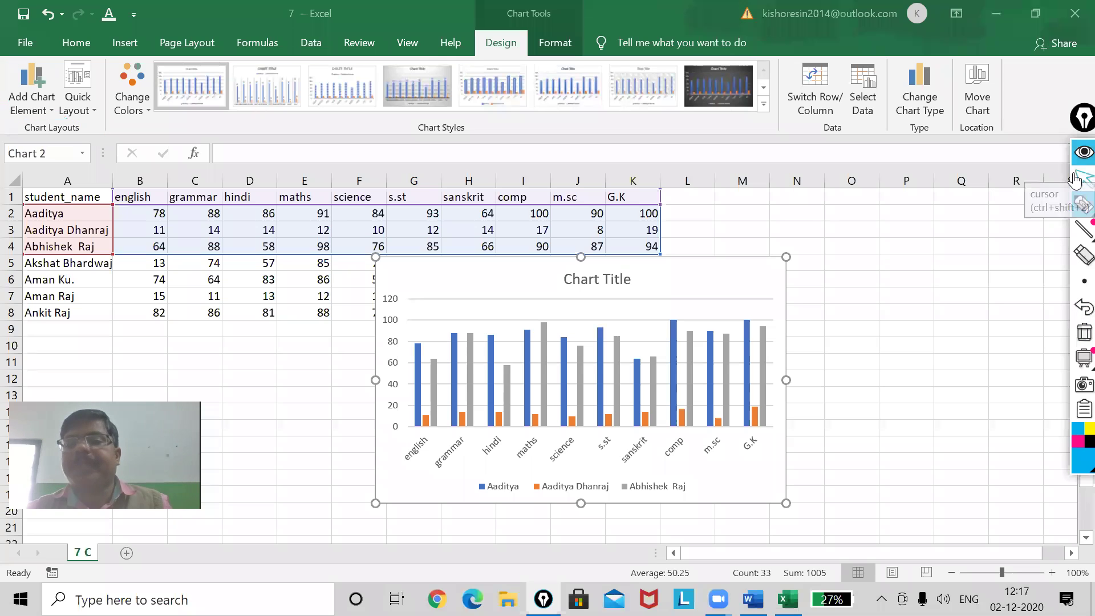
Add a primary horizontal axis title to the chart
left_click(51, 113)
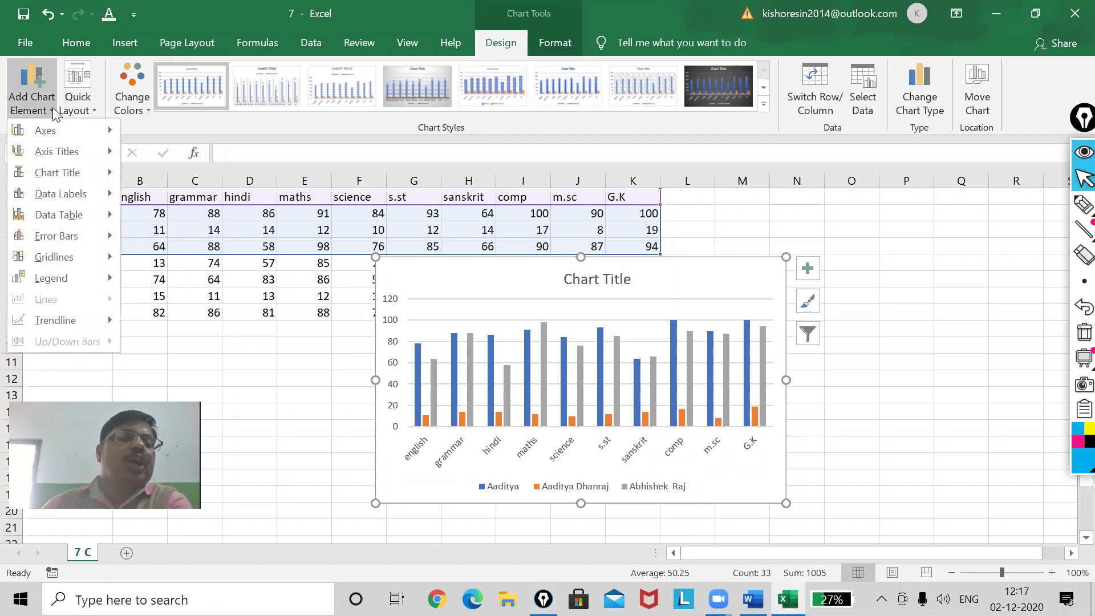
mouse_move(45, 150)
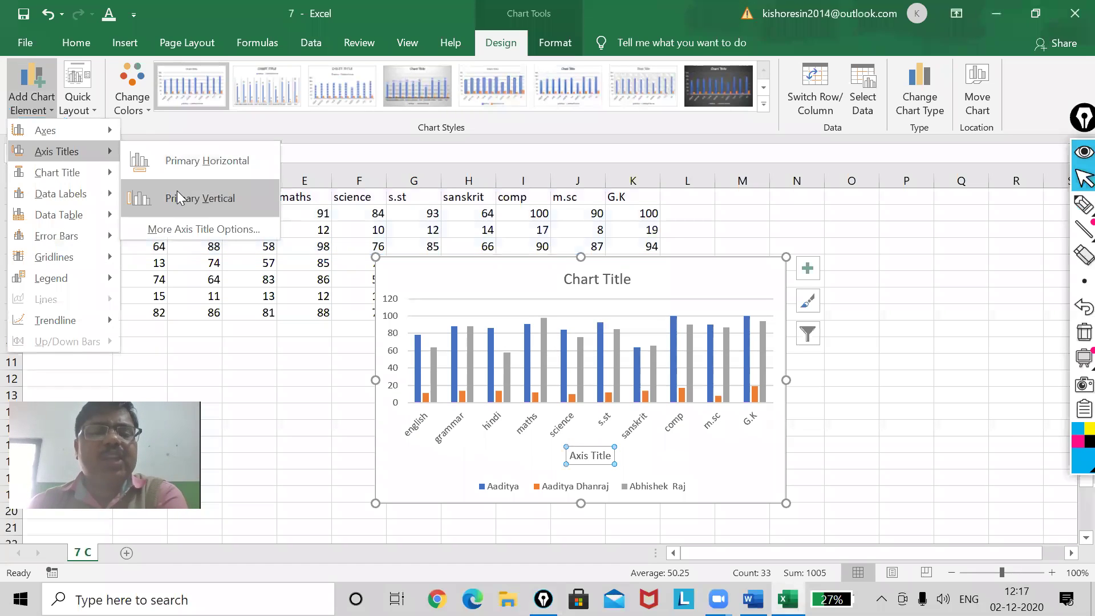
left_click(179, 162)
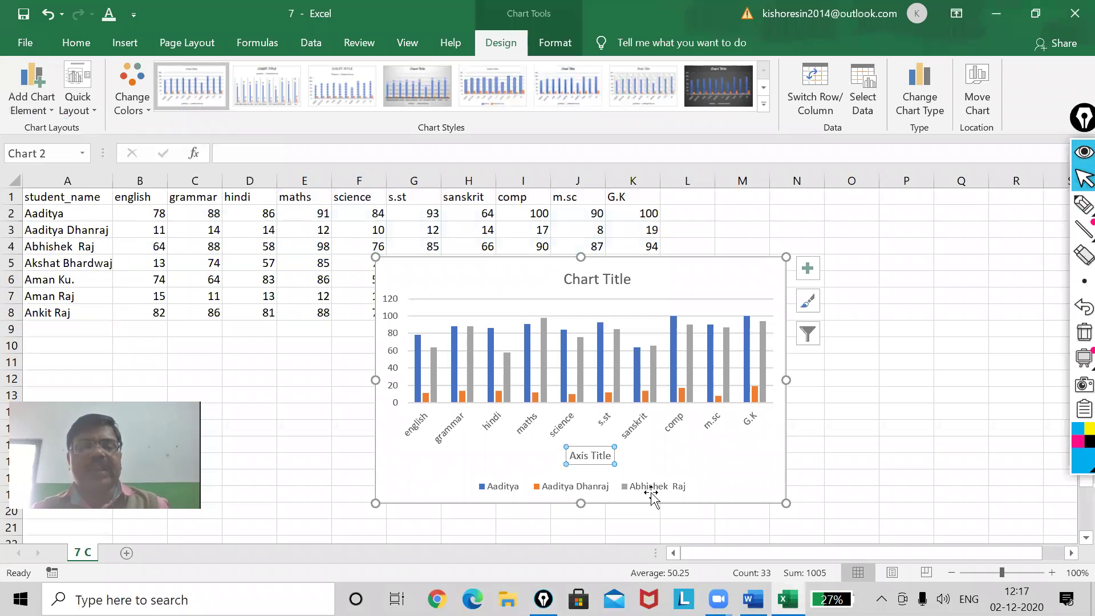
Shift the horizontal axis title slightly left and delete it from the chart
left_click(592, 460)
left_click(564, 455)
left_click_drag(627, 462, 573, 451)
left_click(630, 460)
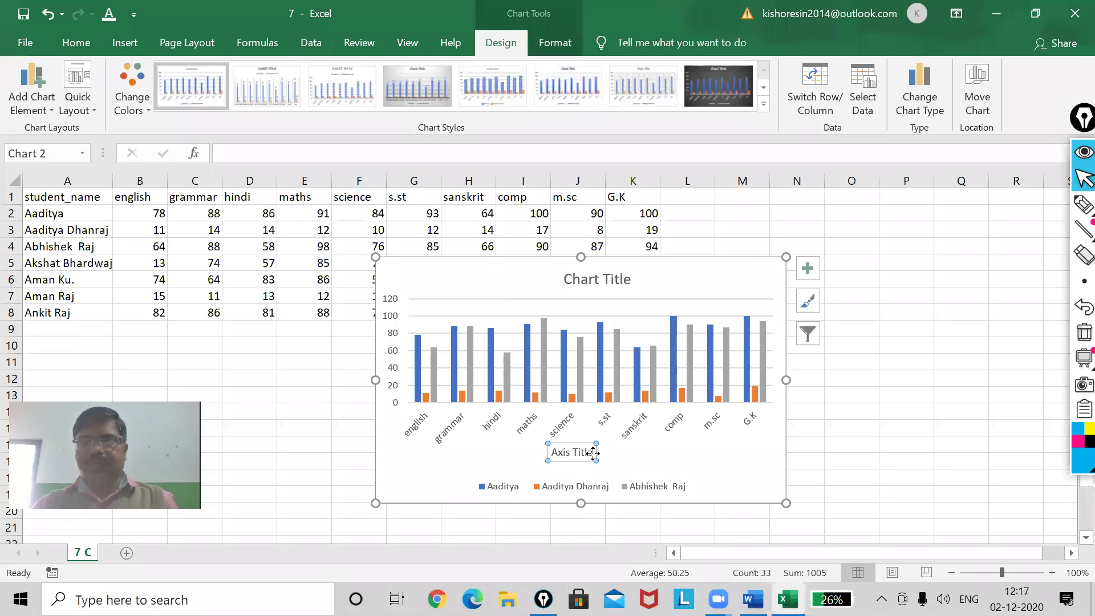
key("Delete")
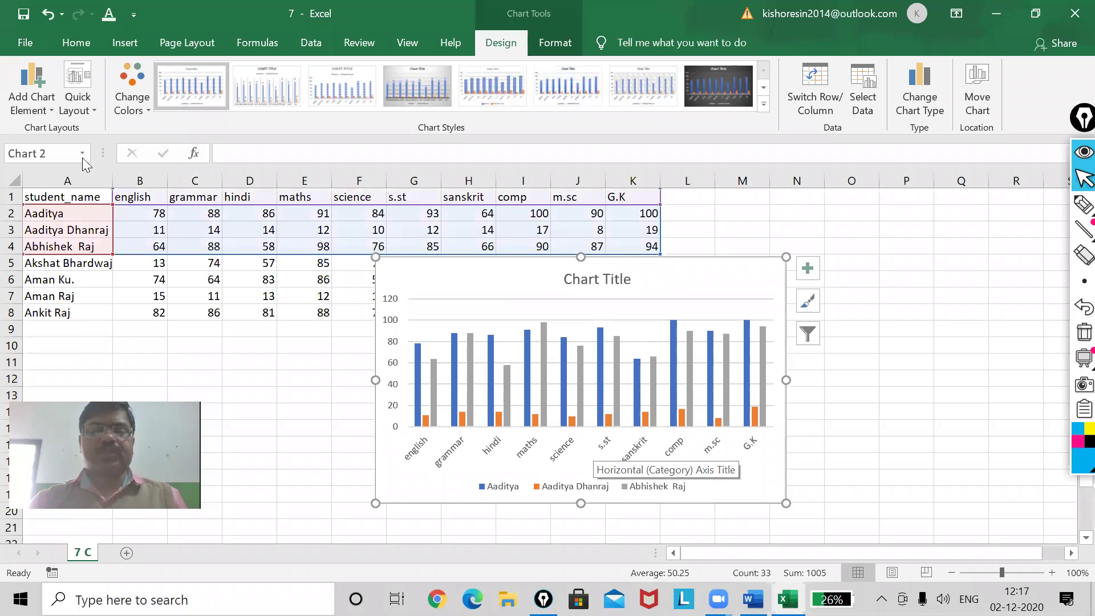
Add a primary horizontal axis title to the chart again
left_click(39, 76)
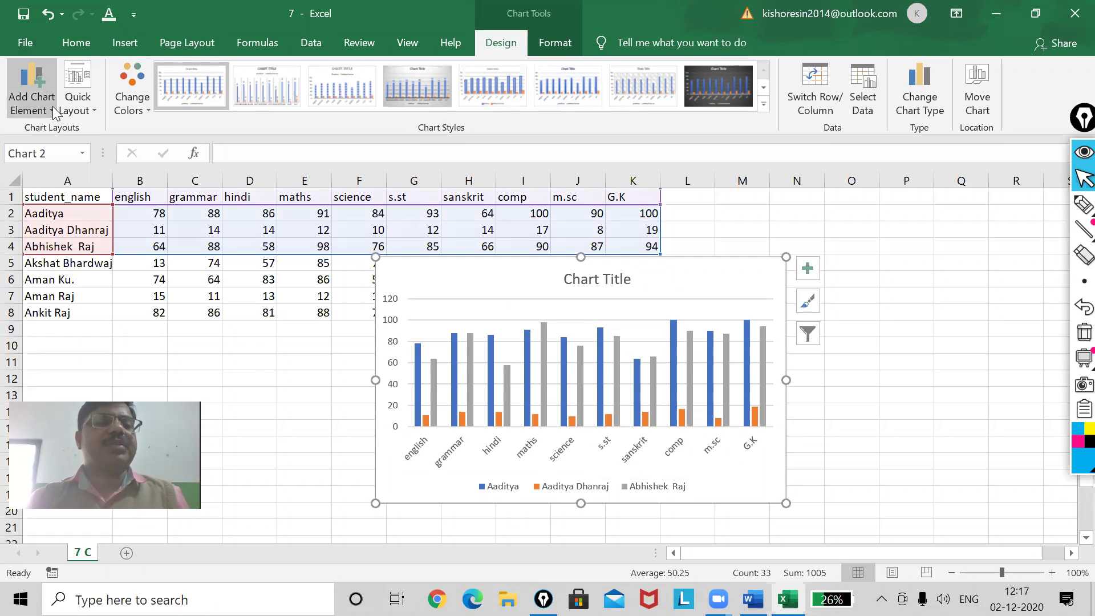
mouse_move(77, 153)
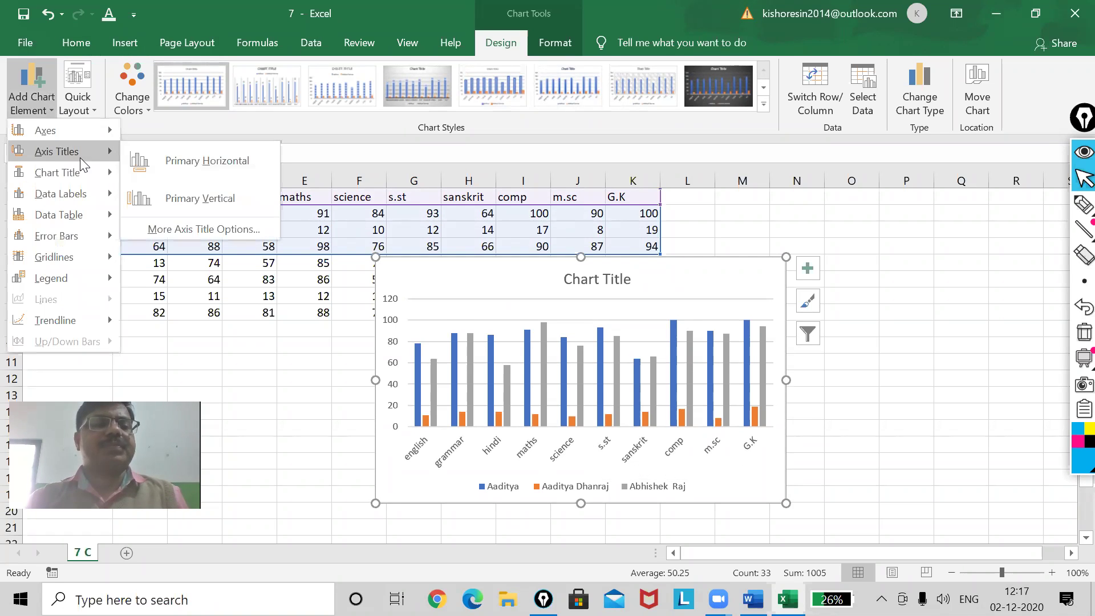
left_click(174, 161)
Replace the horizontal axis title's placeholder text with "Name of subjects"
left_click(591, 455)
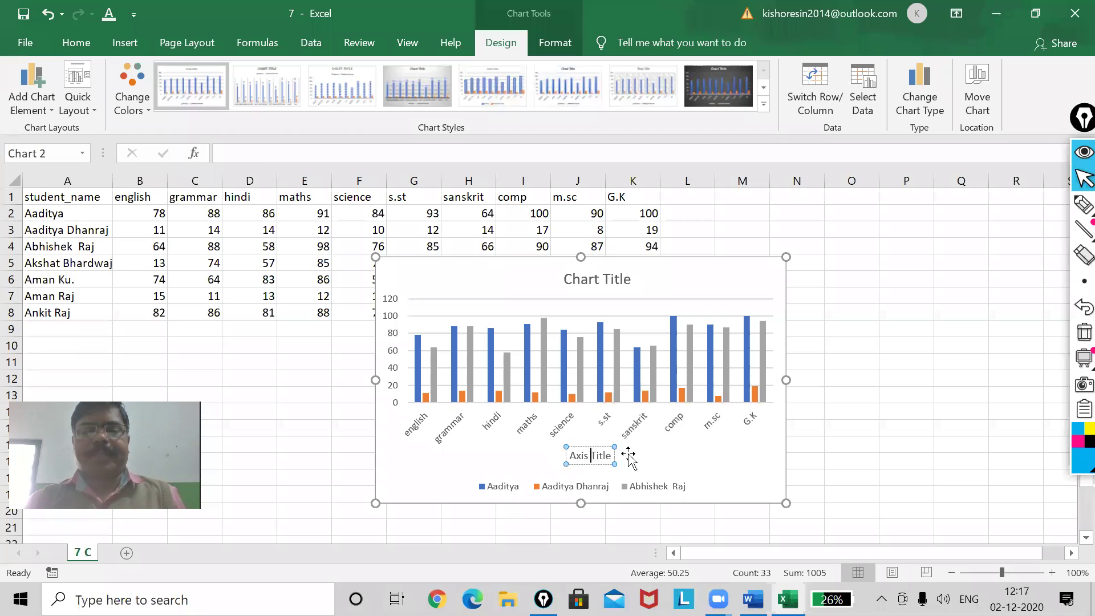
key("BackSpace")
key("BackSpace")
key("BackSpace")
key("BackSpace")
key("BackSpace")
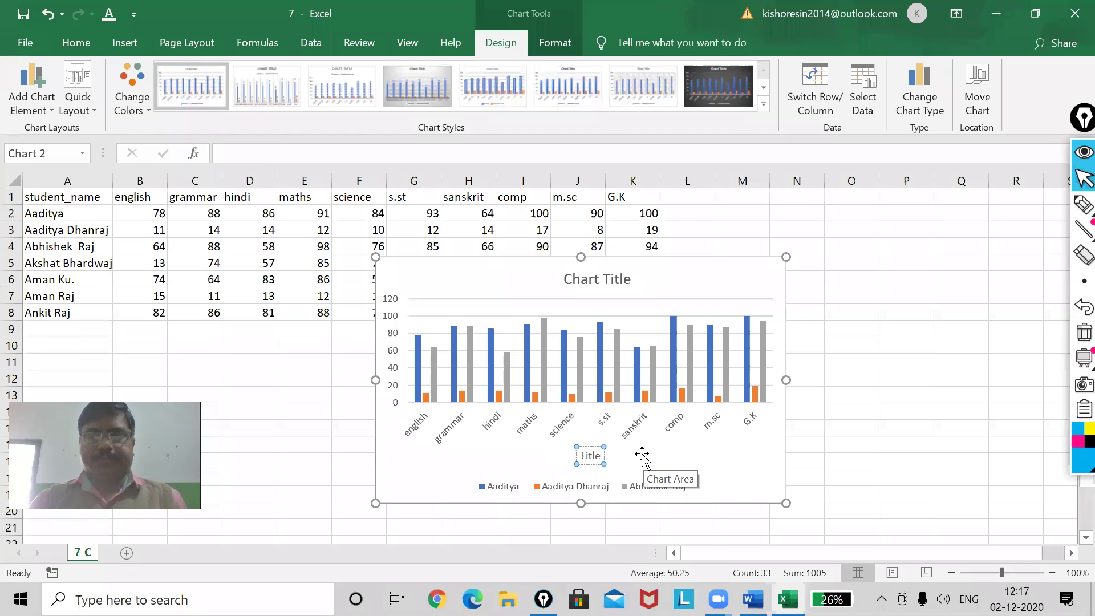
type("Name of subjects")
key("Delete")
key("Delete")
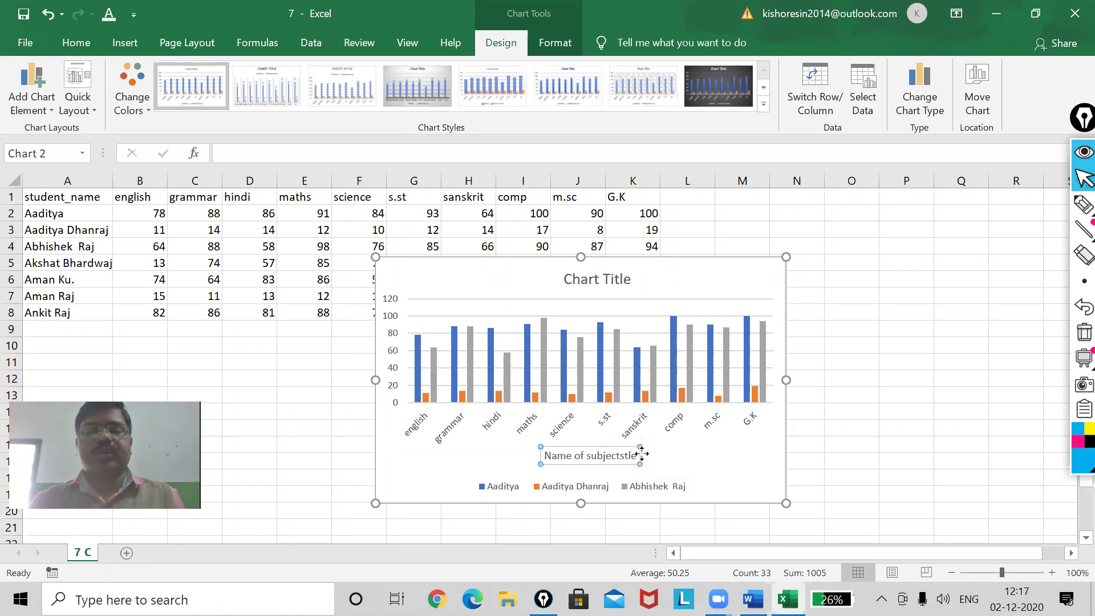
key("Delete")
key("Delete")
key("Delete")
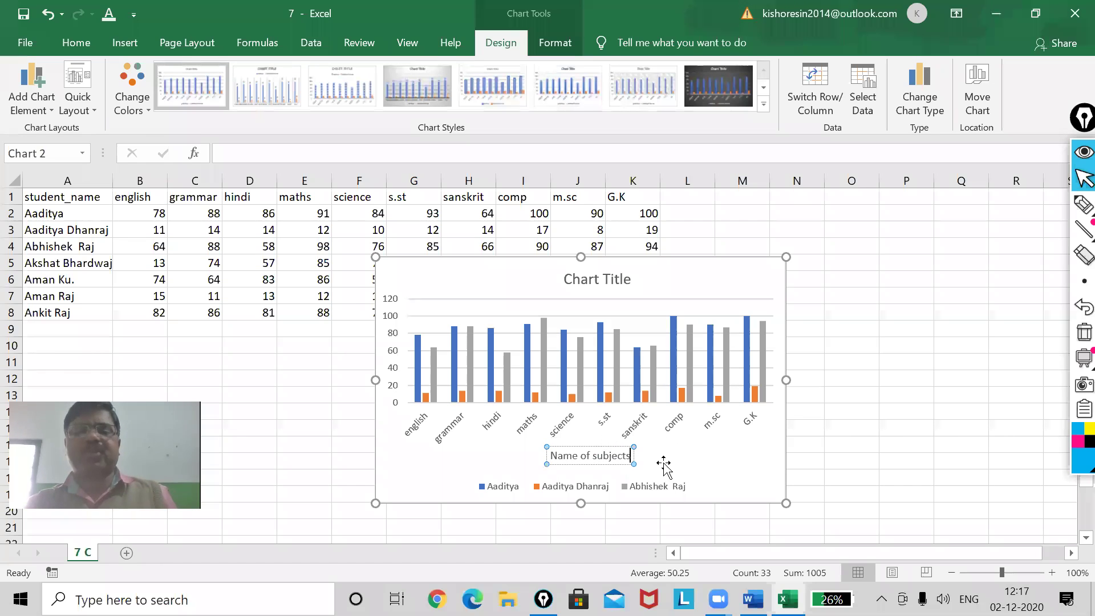
left_click(701, 454)
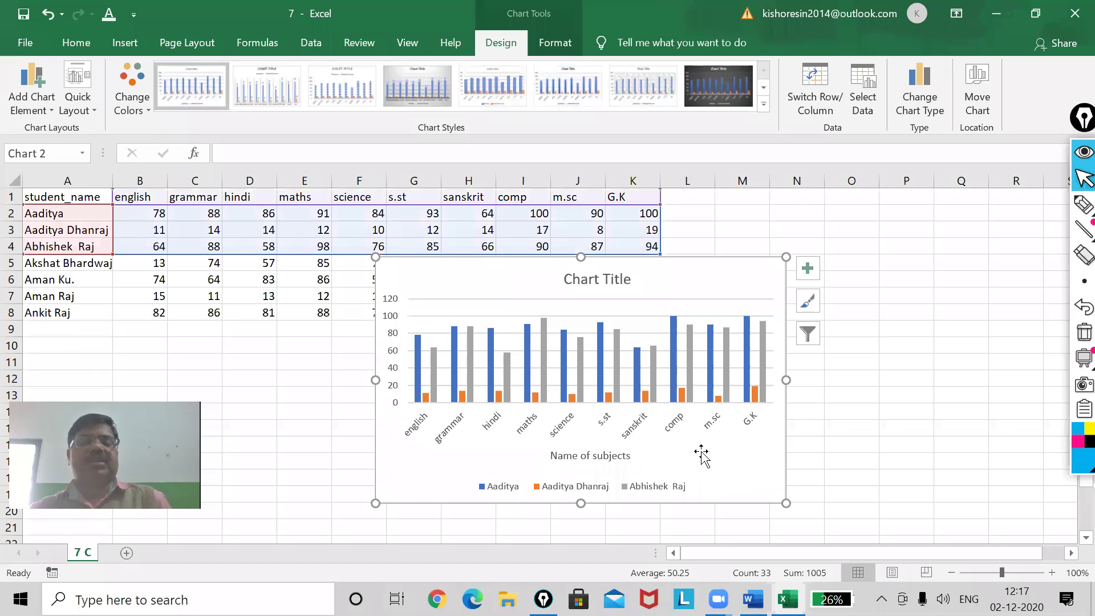
Add a primary vertical axis title to the chart
left_click(25, 42)
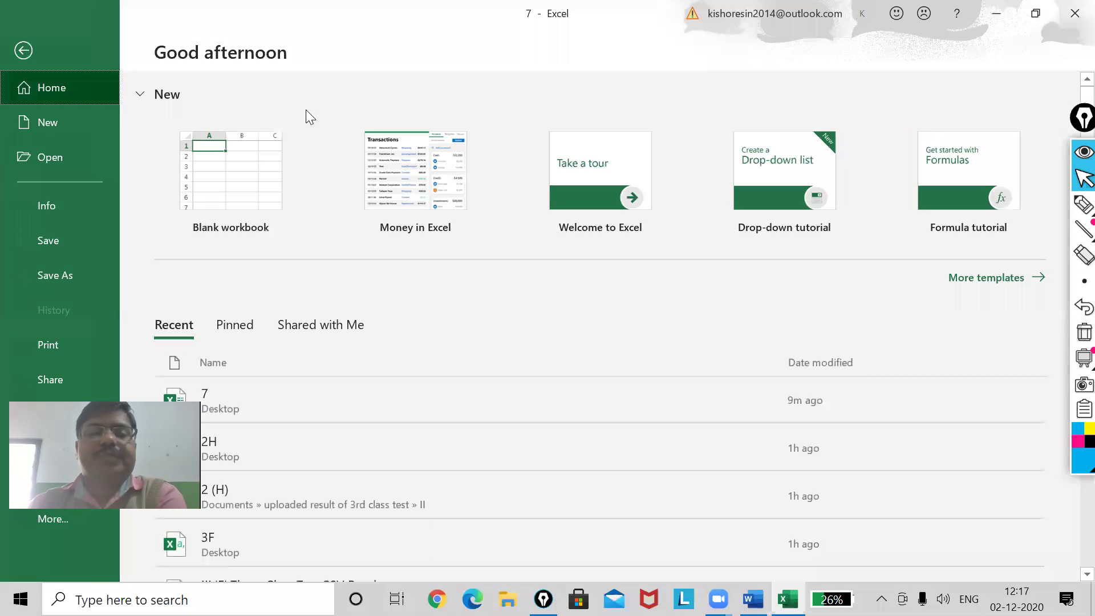
left_click(24, 51)
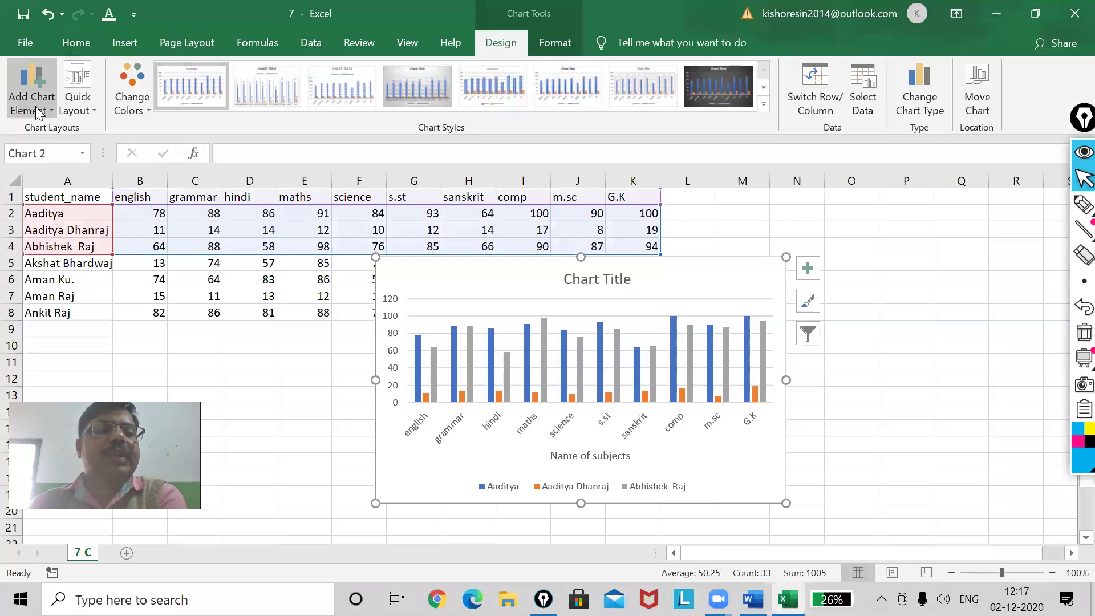
left_click(35, 106)
mouse_move(80, 151)
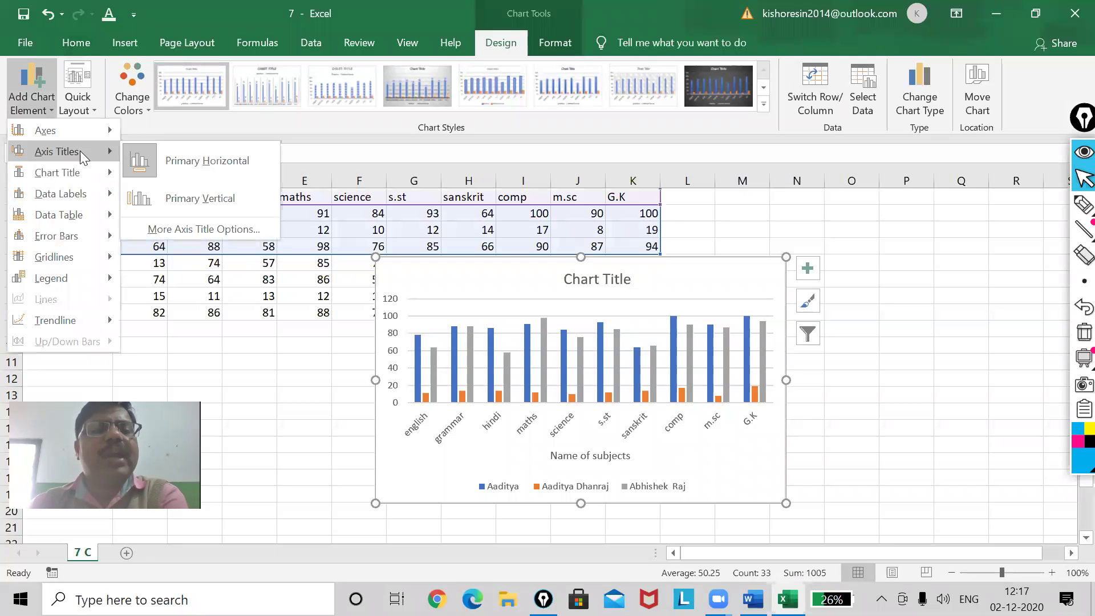
left_click(206, 207)
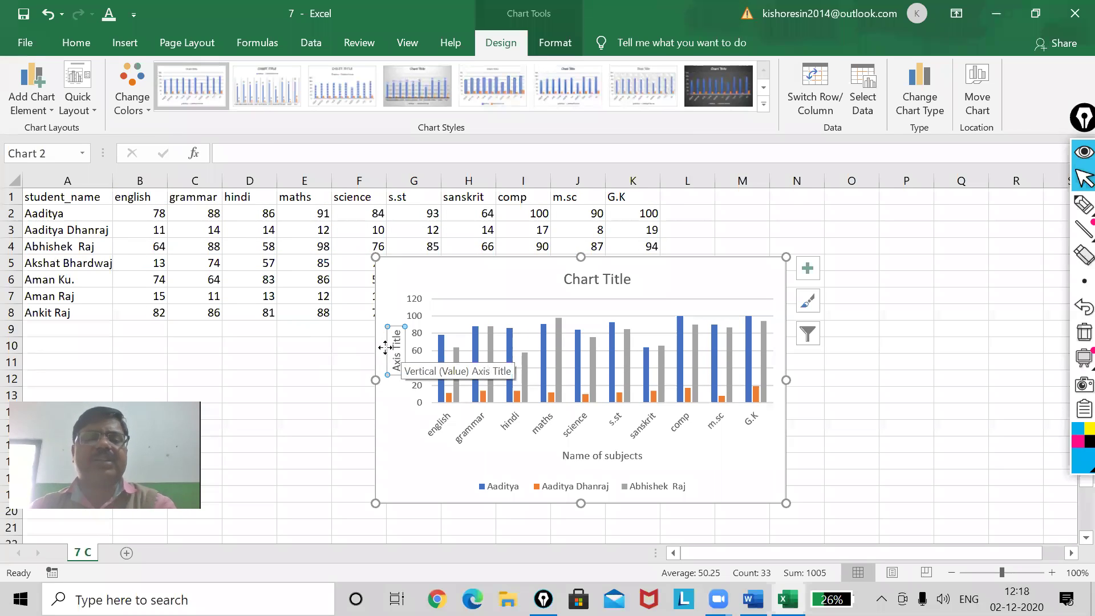
Replace the vertical axis title's placeholder text with "Marks"
double_click(402, 361)
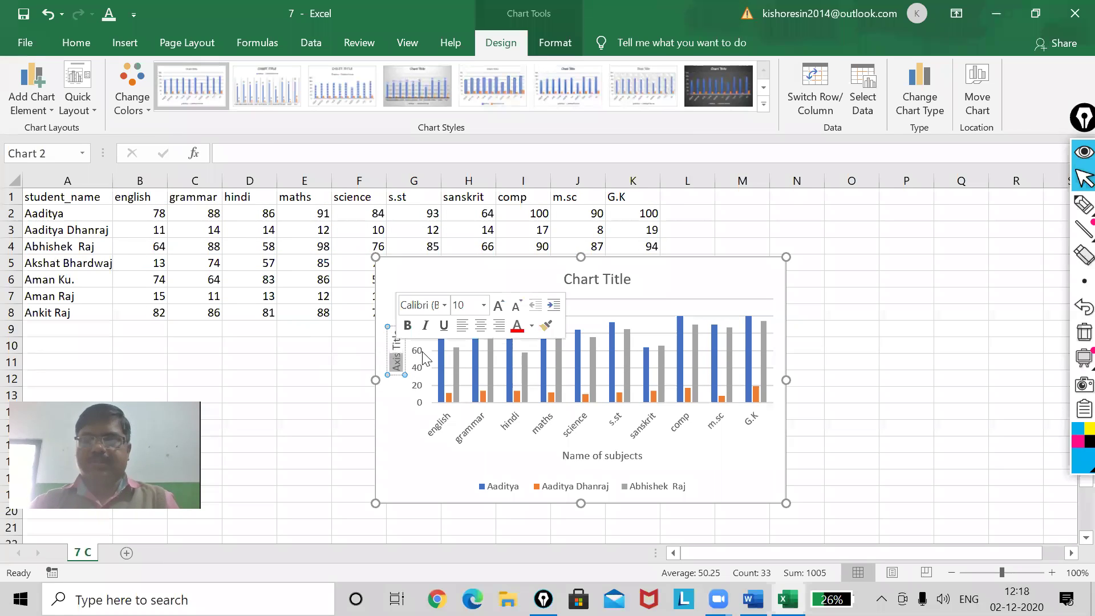
key("Delete")
key("Delete")
key("Delete")
key("Delete")
key("Delete")
key("Delete")
key("Delete")
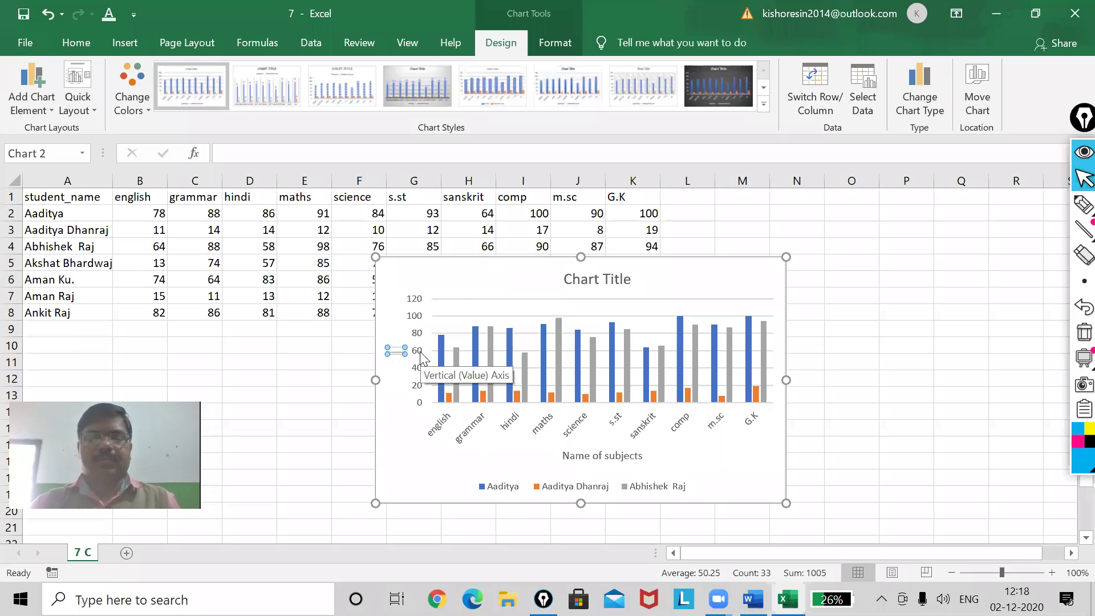
type("Marks")
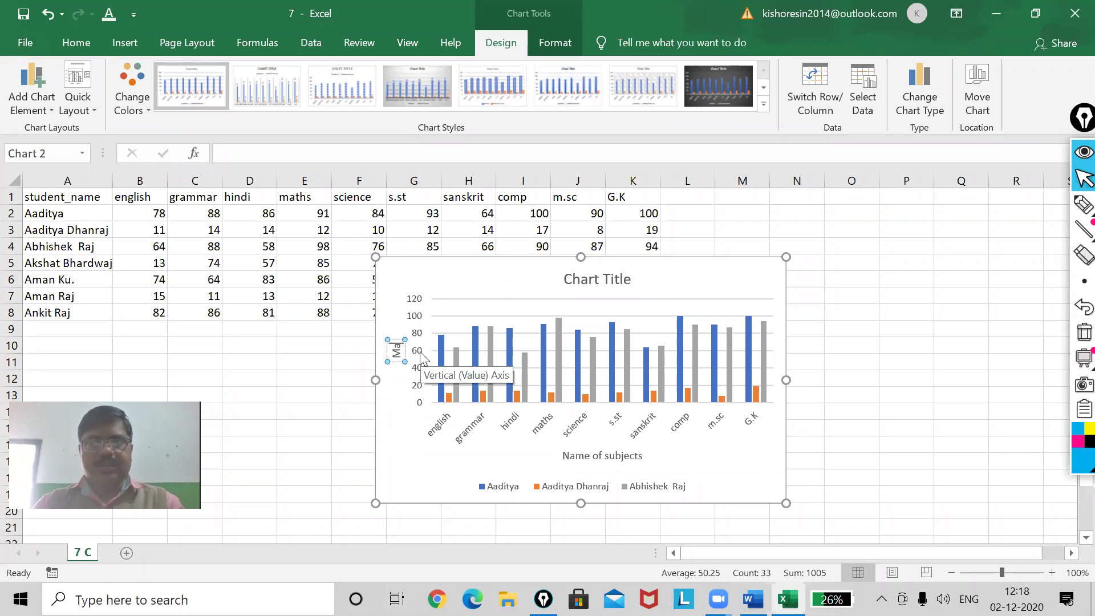
left_click(390, 433)
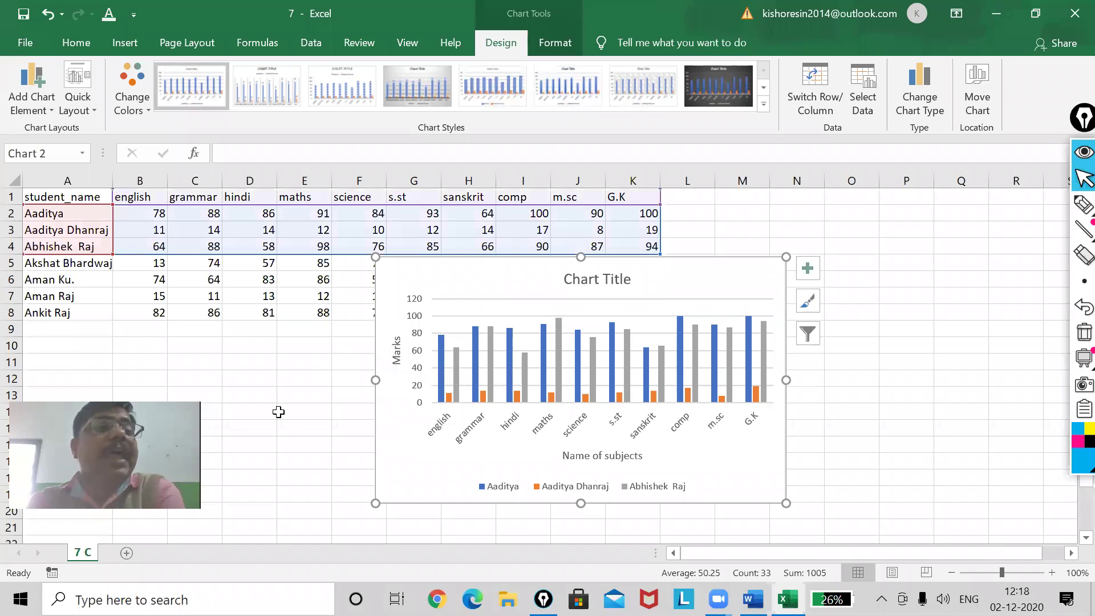
Set the chart title to the Above Chart position and change its text to "Std IX result"
left_click(35, 108)
mouse_move(48, 176)
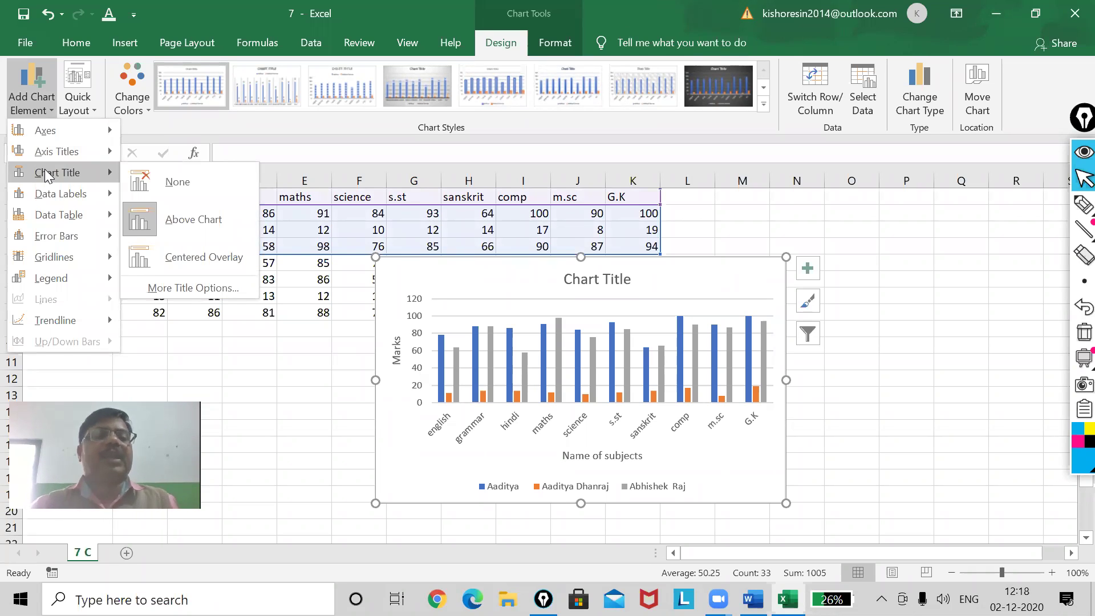
left_click(181, 221)
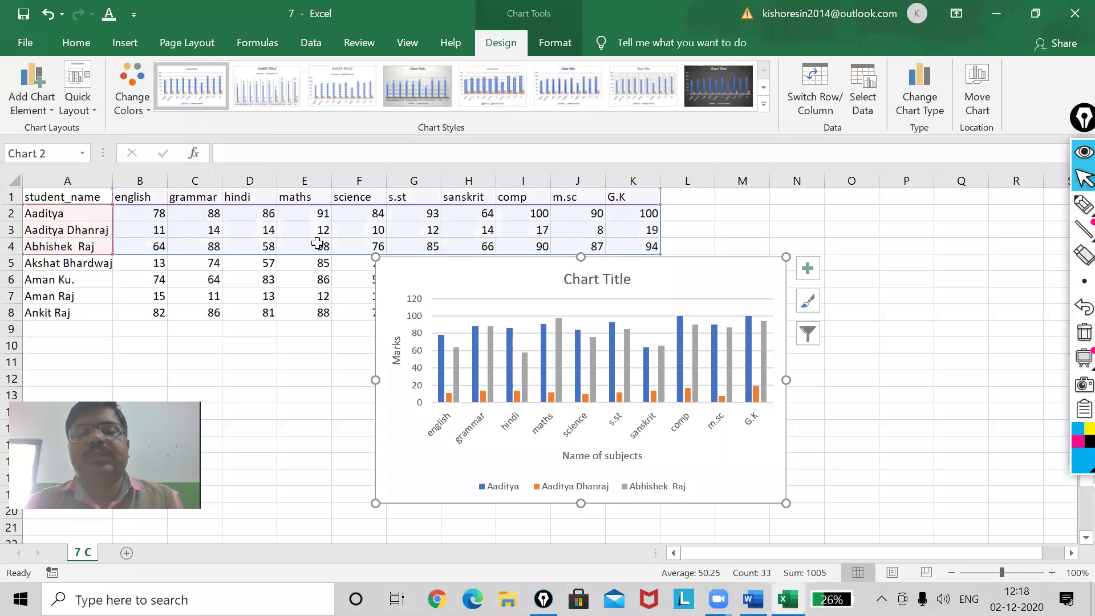
double_click(606, 281)
triple_click(612, 279)
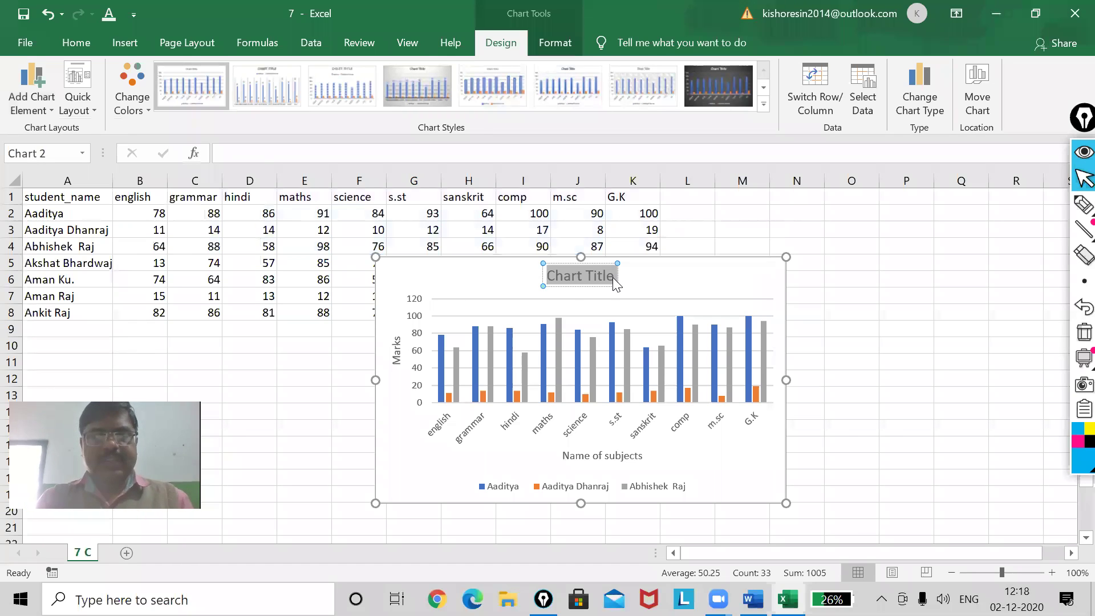
type("Std IX result")
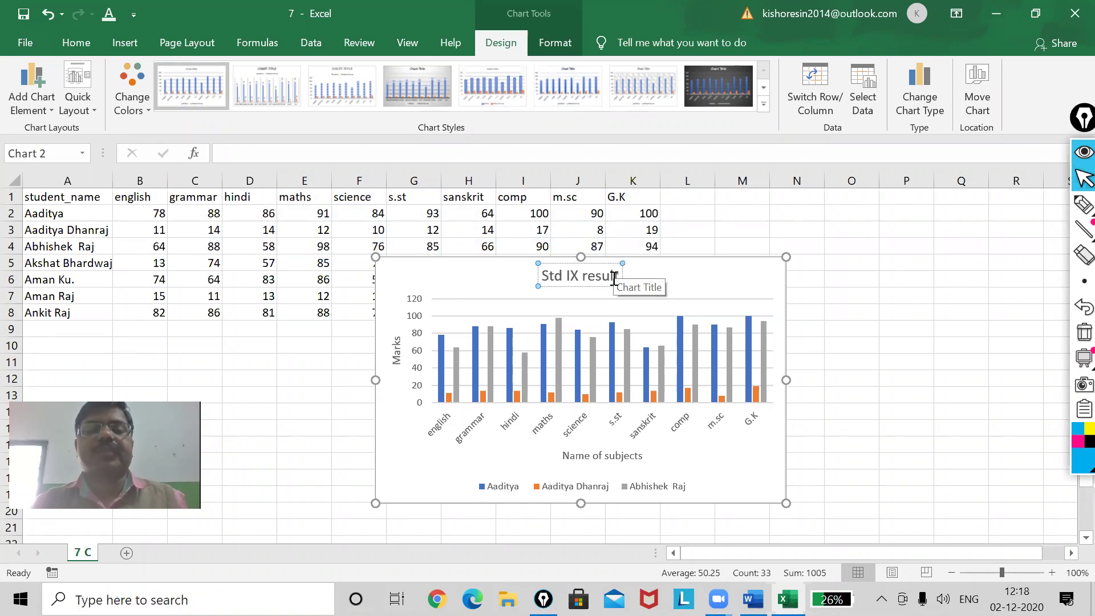
left_click(711, 279)
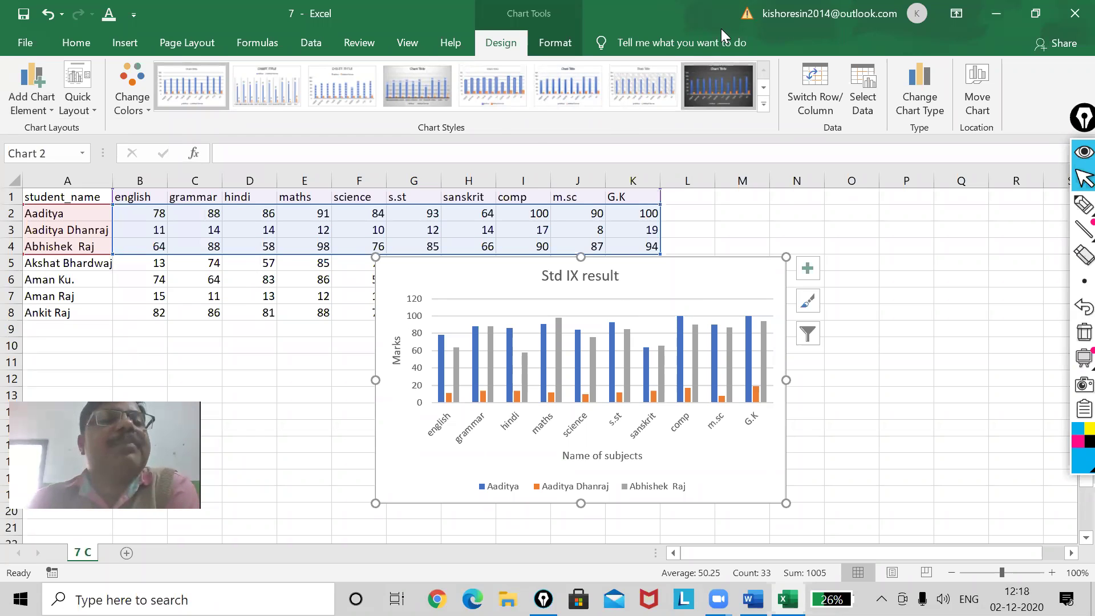
left_click(25, 43)
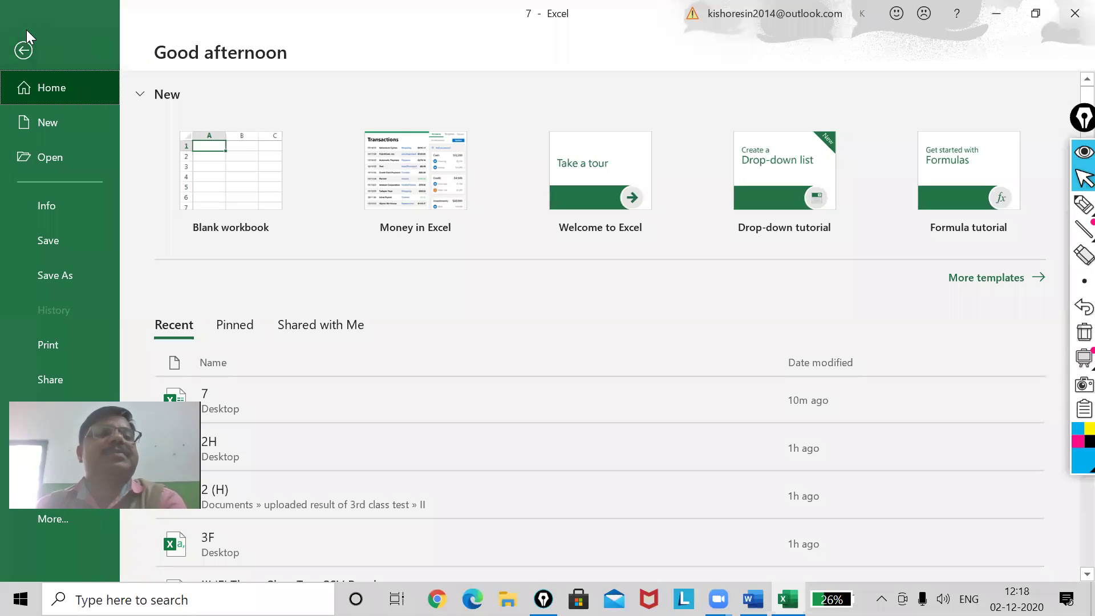
left_click(24, 48)
left_click(53, 111)
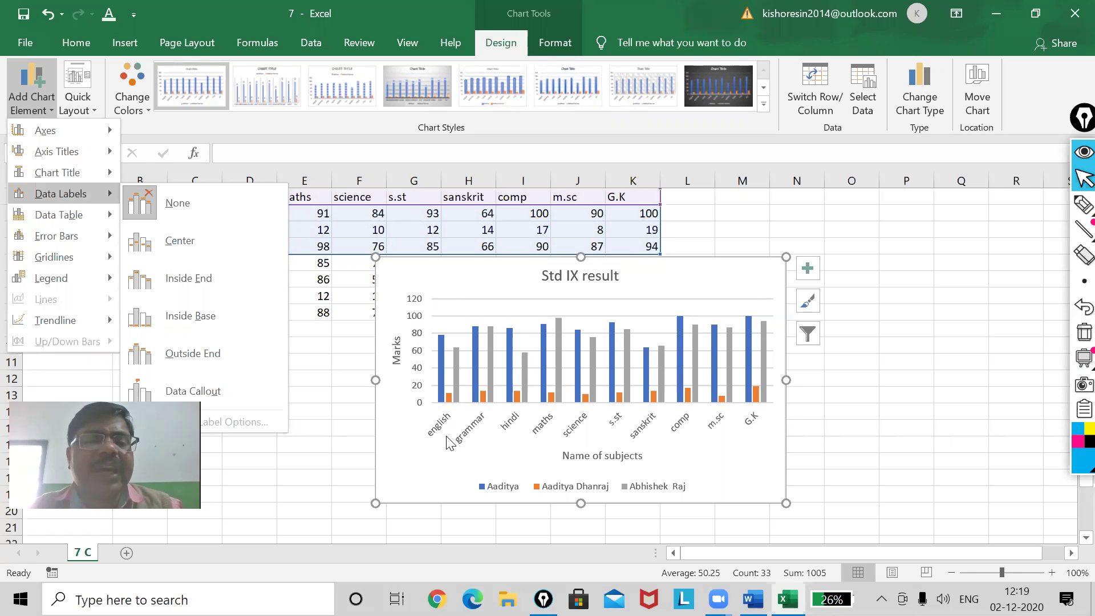
left_click(403, 447)
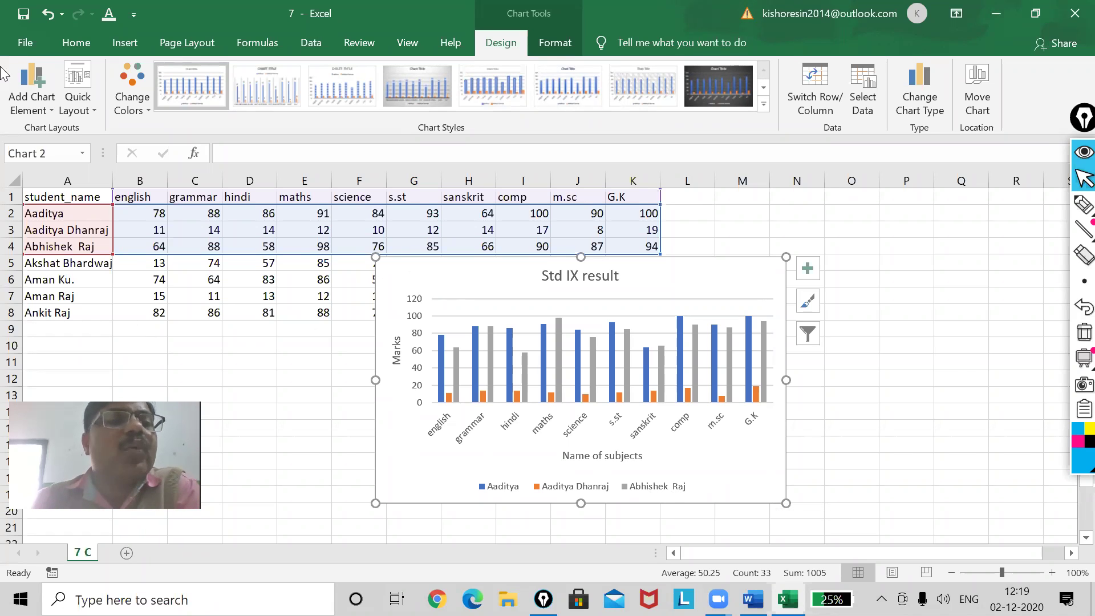
Add data labels to the chart's columns at the Outside End position
left_click(39, 112)
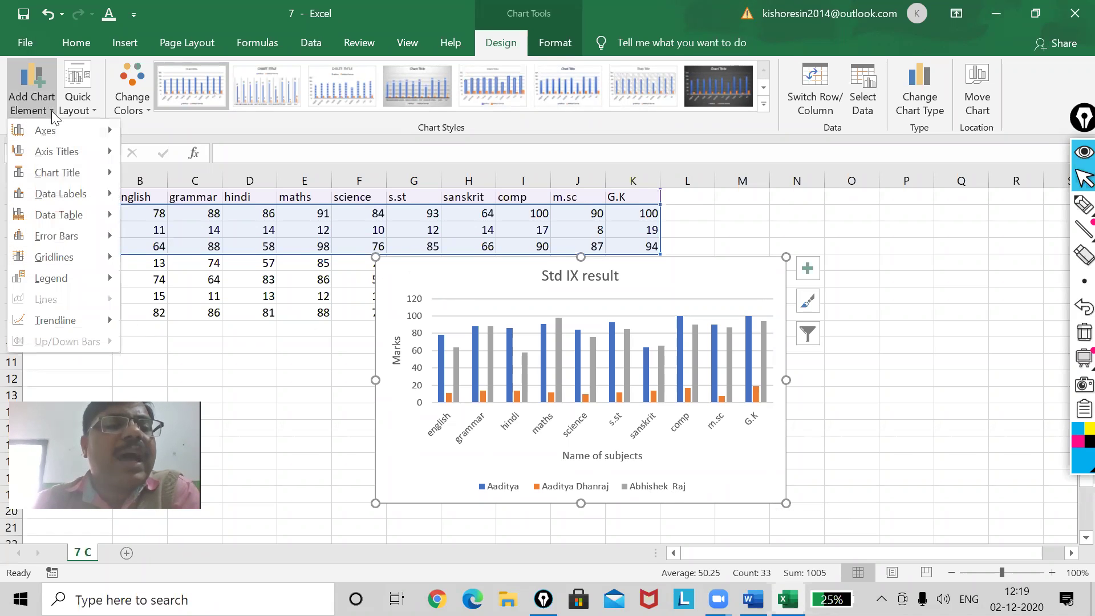
mouse_move(70, 195)
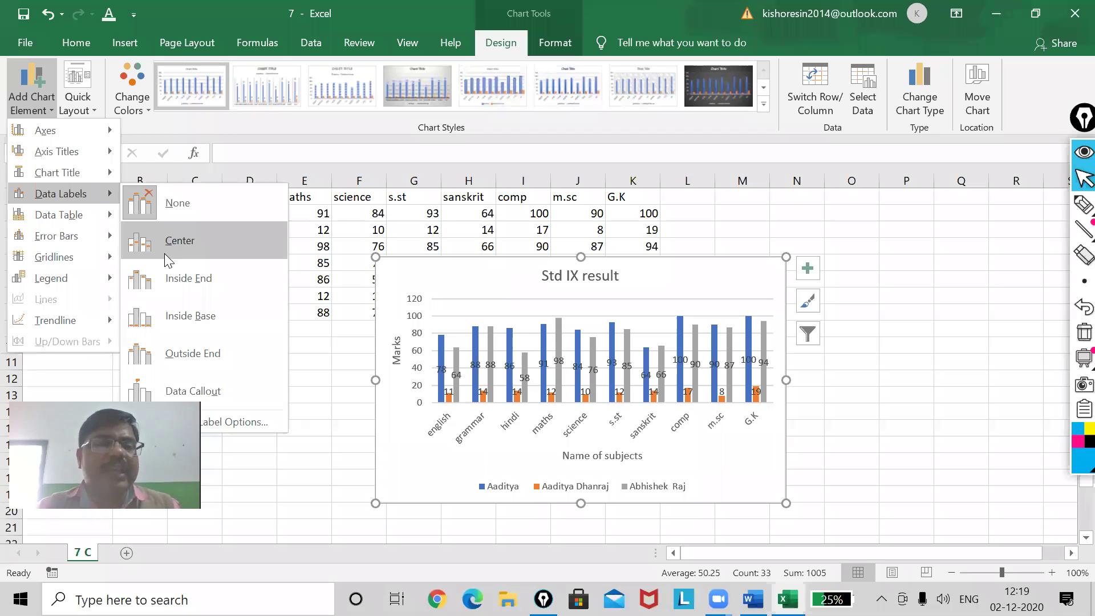
left_click(201, 365)
mouse_move(788, 599)
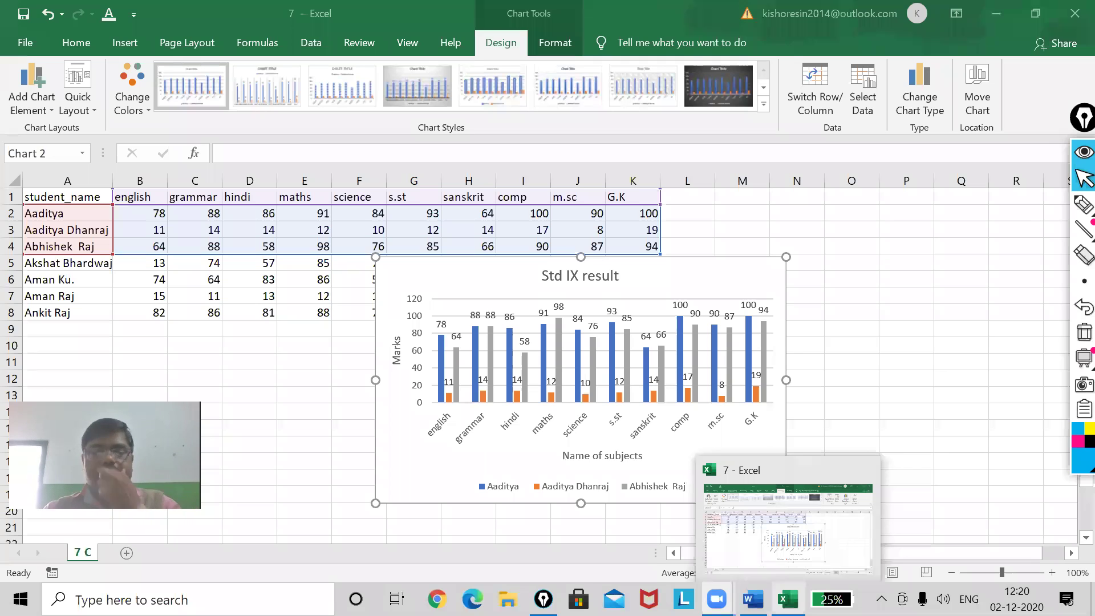
Circle the source data in rows 1 to 4 and the chart legend with the pen and clear the marks
left_click(50, 110)
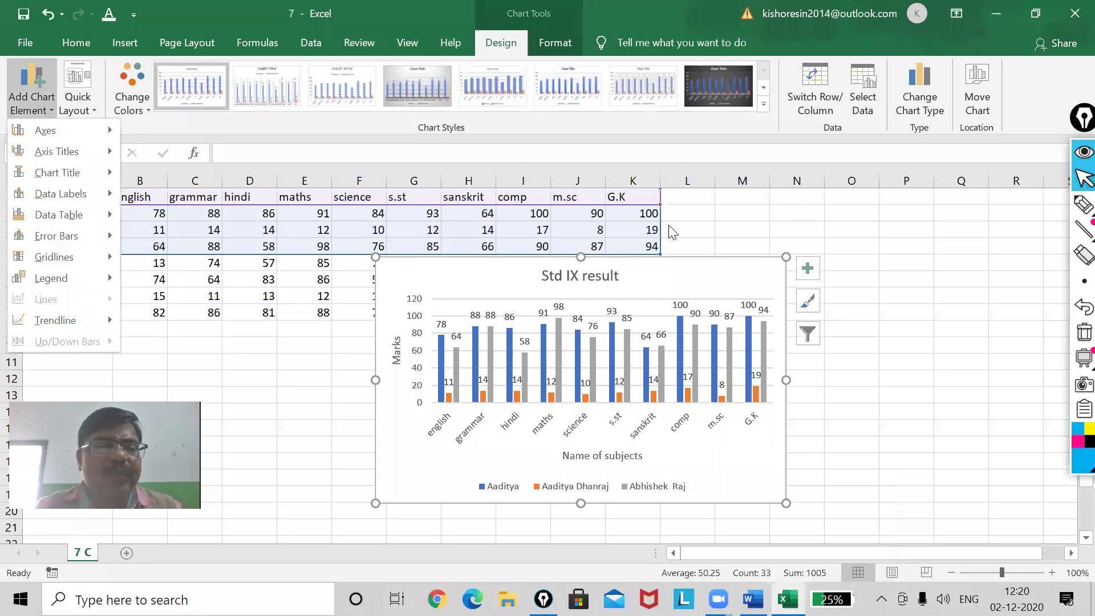
left_click(1083, 203)
left_click_drag(746, 194, 463, 184)
mouse_move(376, 191)
left_mouse_down()
mouse_move(57, 192)
mouse_move(8, 236)
mouse_move(123, 264)
mouse_move(413, 269)
mouse_move(733, 258)
mouse_move(745, 195)
left_mouse_up()
left_click_drag(526, 463, 589, 467)
mouse_move(432, 477)
left_mouse_down()
mouse_move(690, 543)
mouse_move(651, 460)
mouse_move(516, 459)
left_mouse_up()
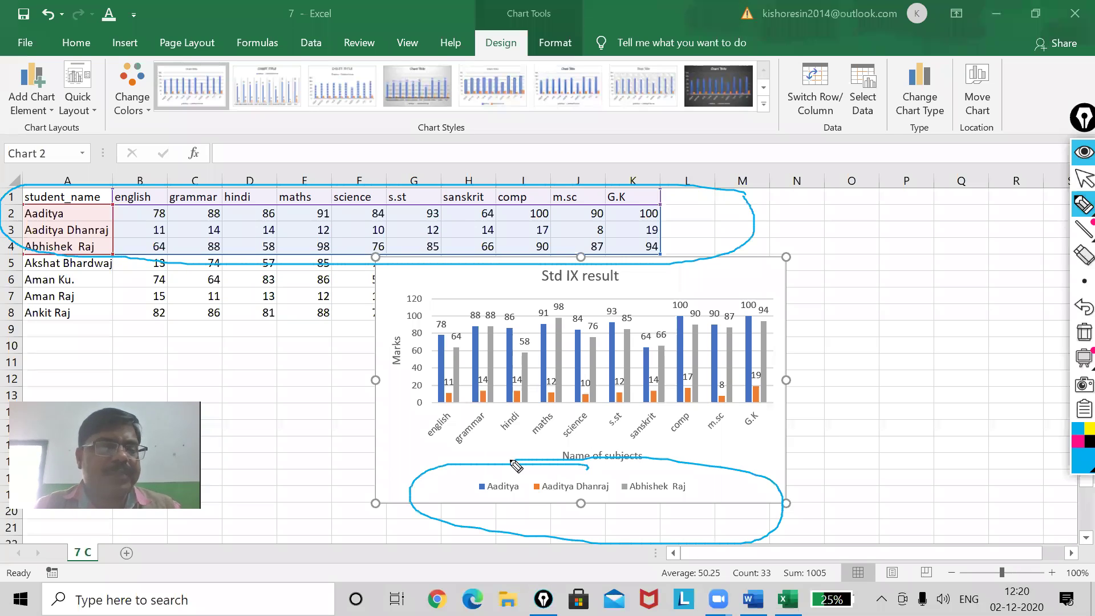
left_click(1083, 332)
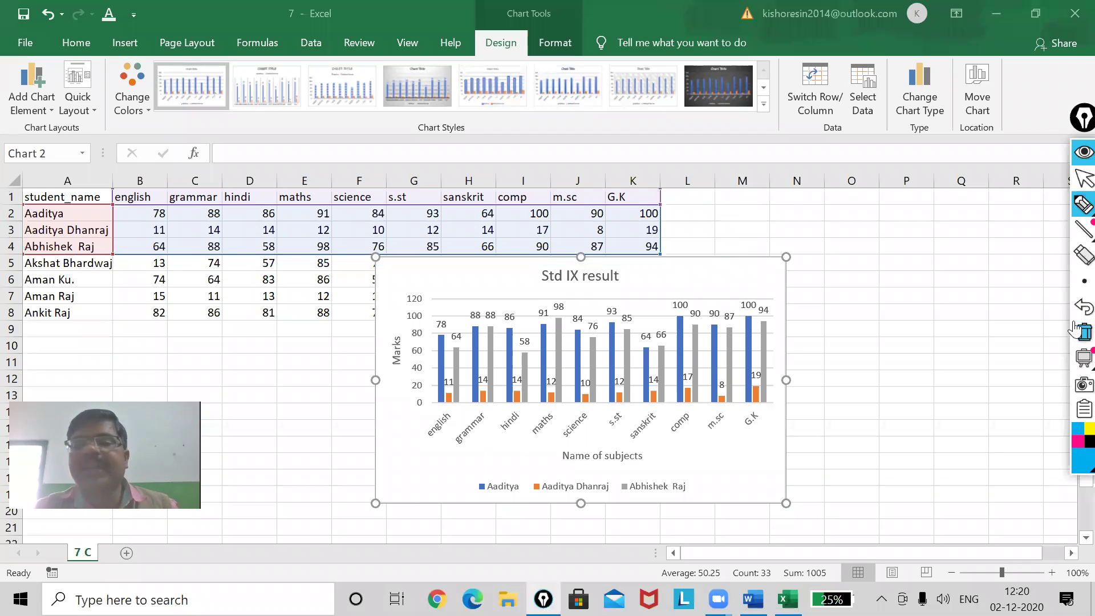
key("ctrl+shift+1")
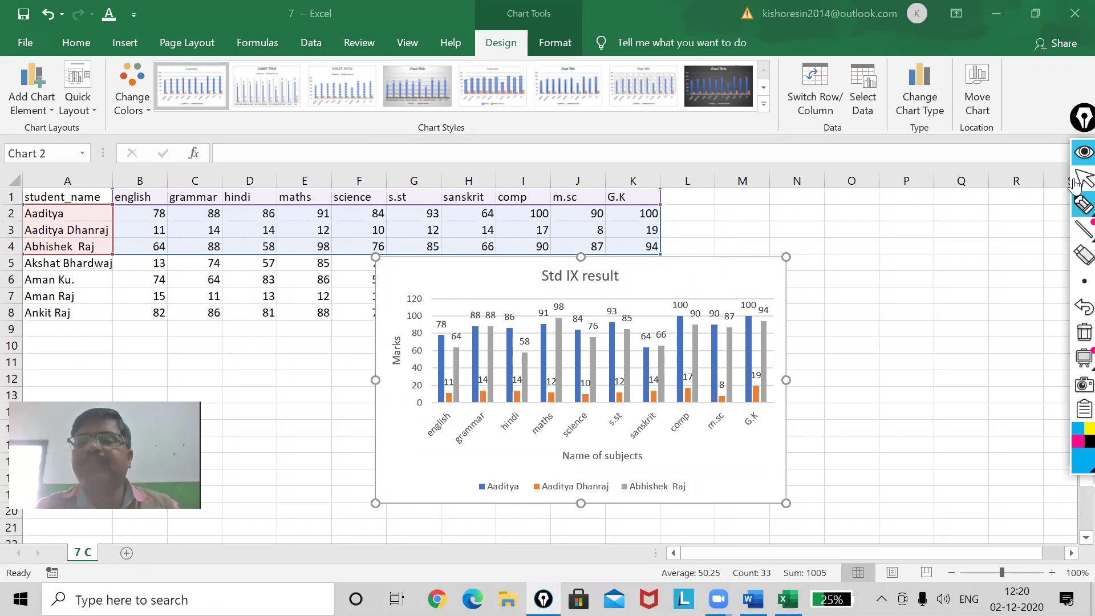
Add a data table with no legend keys below the chart's plot area
left_click(48, 110)
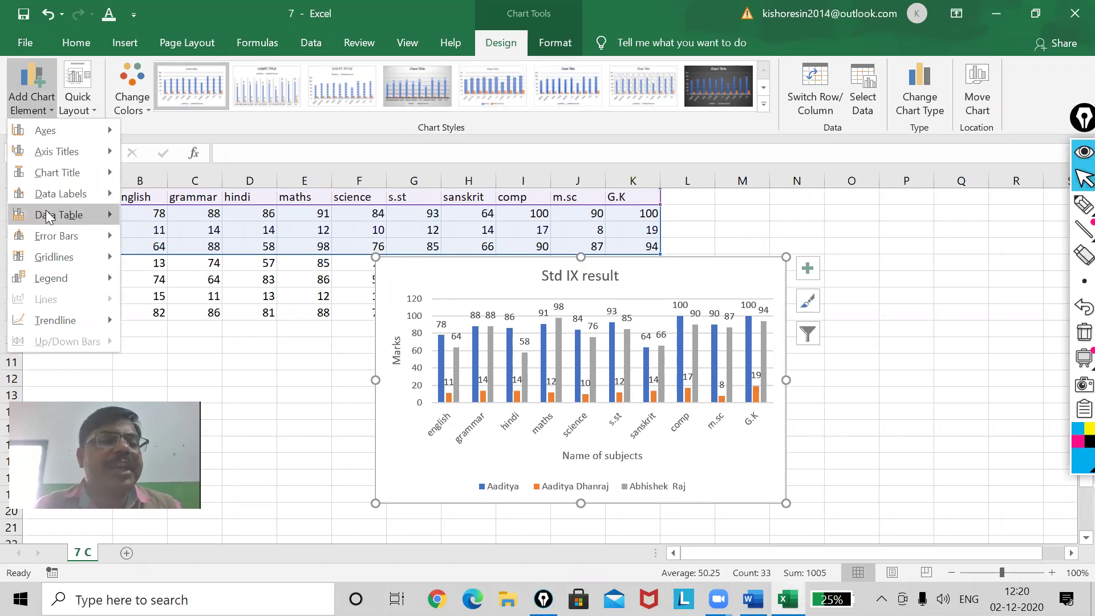
mouse_move(48, 218)
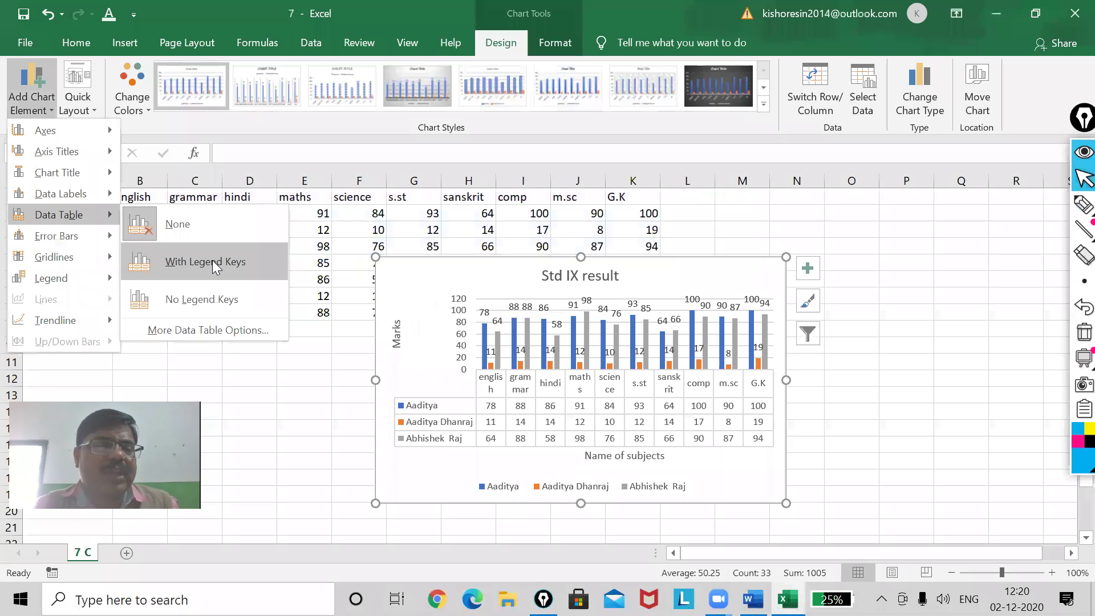
left_click(201, 296)
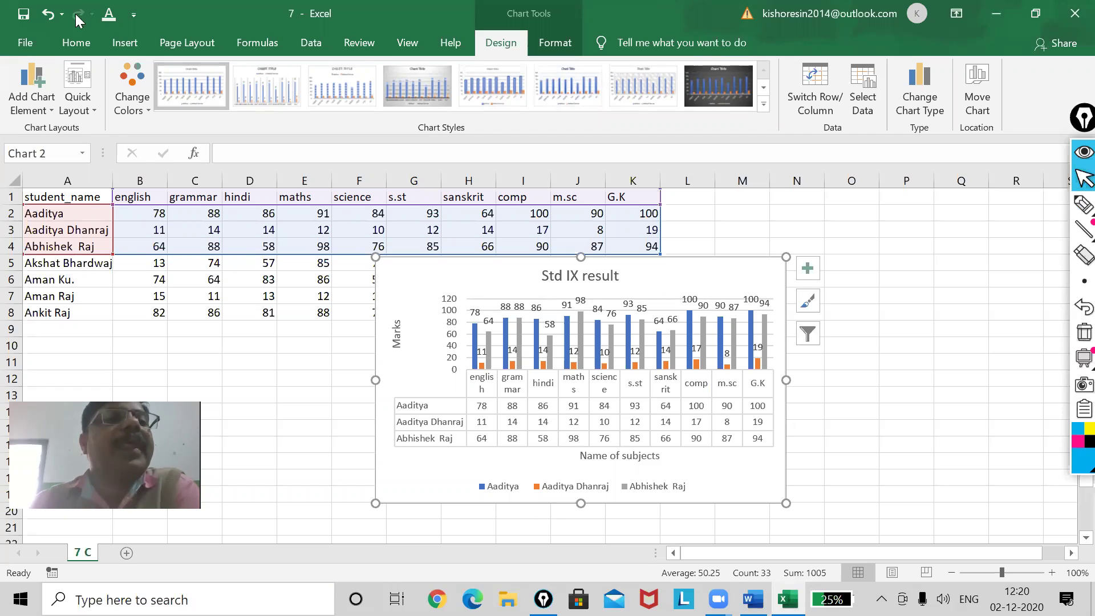
Add primary minor horizontal and primary minor vertical gridlines to the chart and enlarge the chart from its lower-right corner
left_click(46, 109)
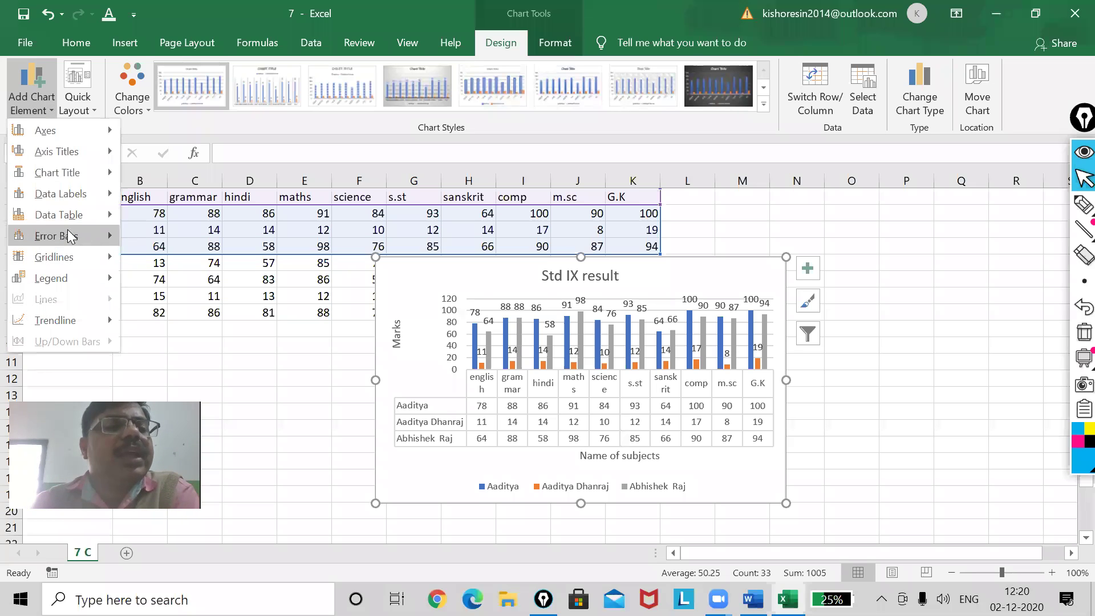
mouse_move(69, 257)
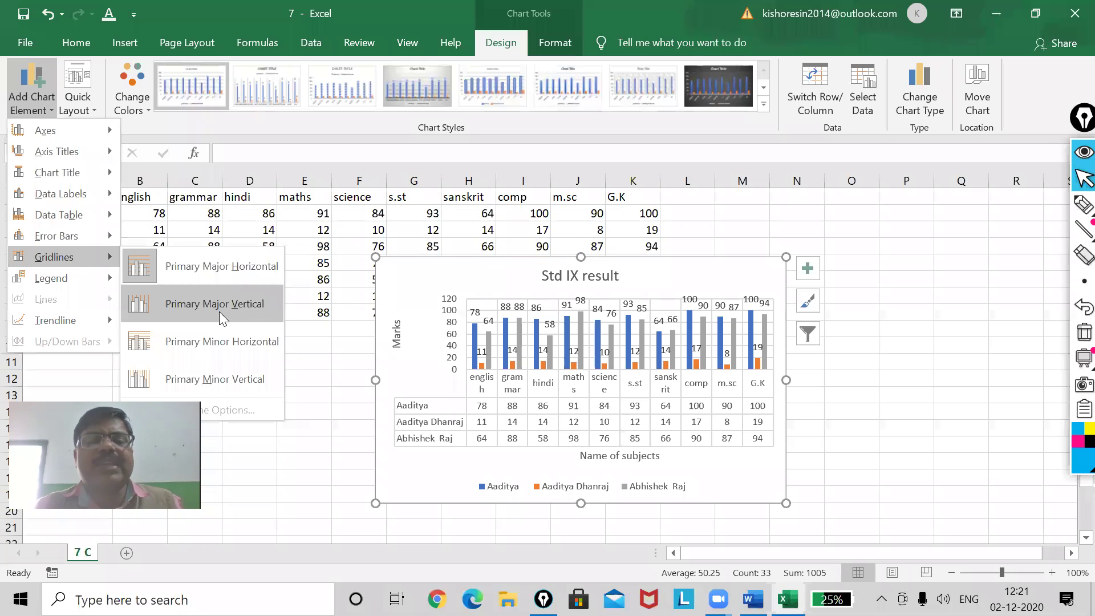
left_click(222, 342)
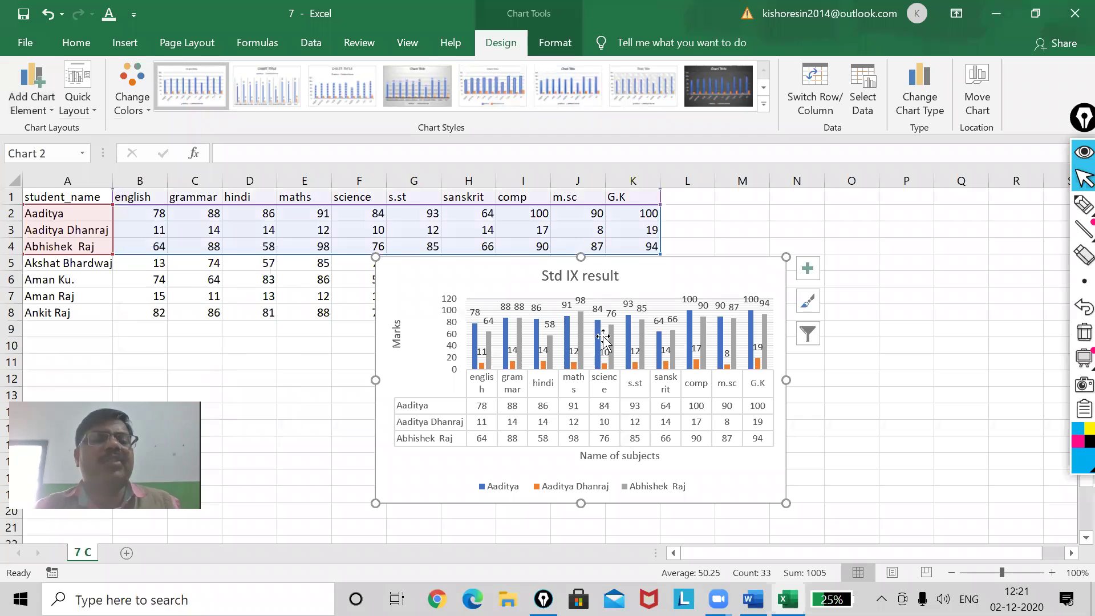
left_click(48, 103)
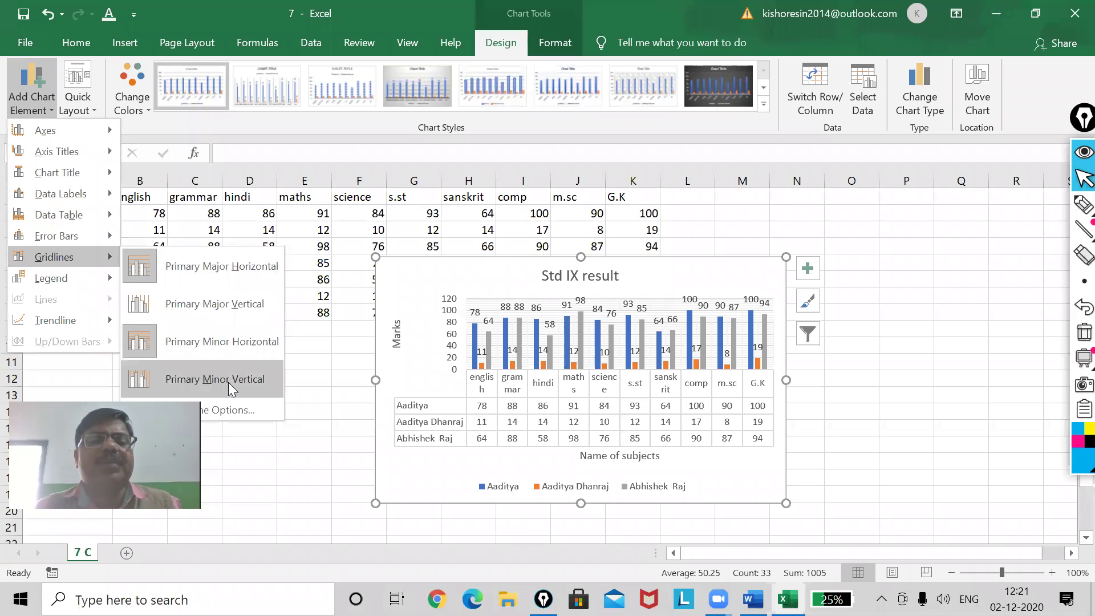
left_click(228, 380)
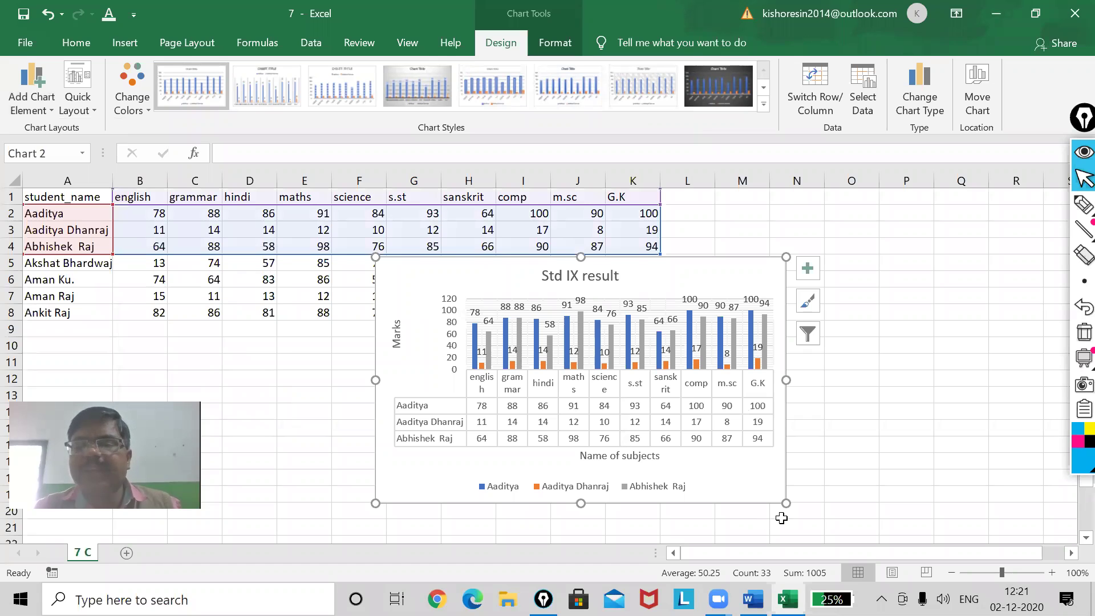
left_click_drag(785, 503, 934, 559)
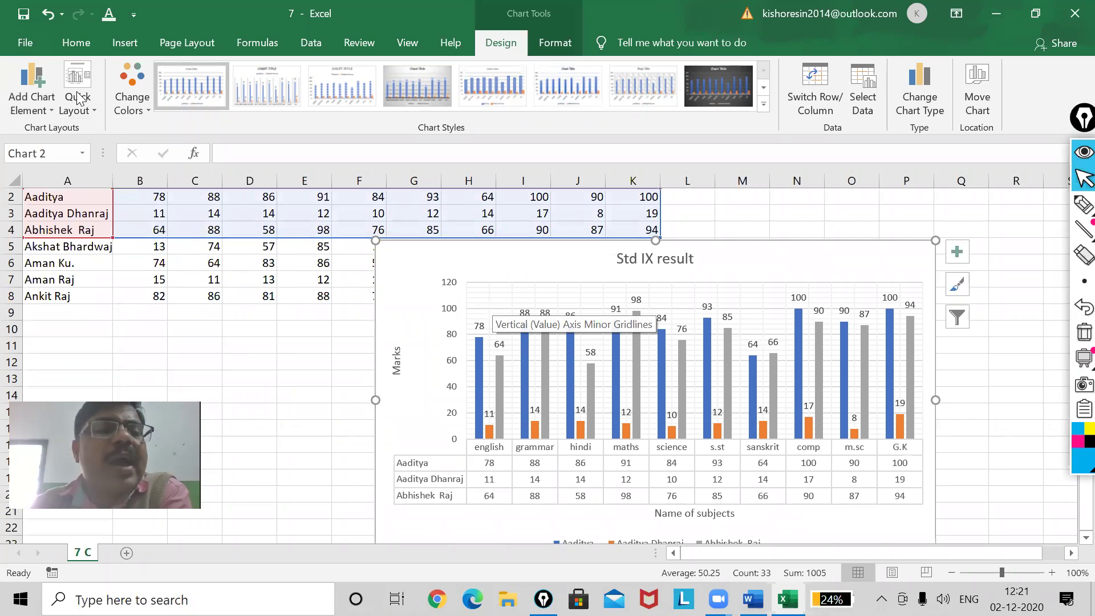
Remove the primary minor vertical gridlines from the chart
left_click(31, 36)
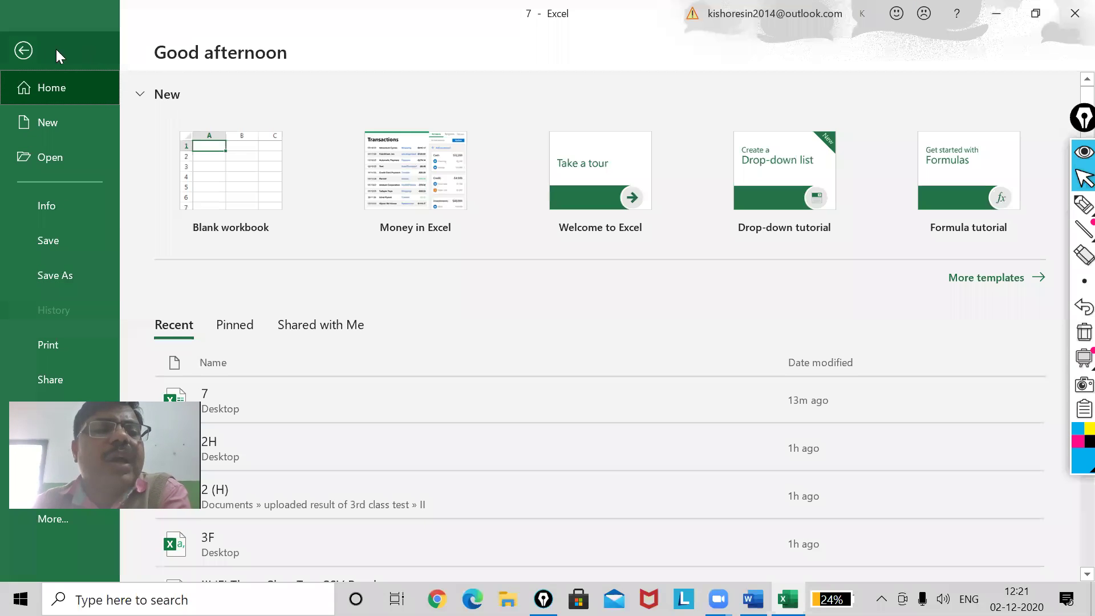
left_click(23, 50)
left_click(50, 110)
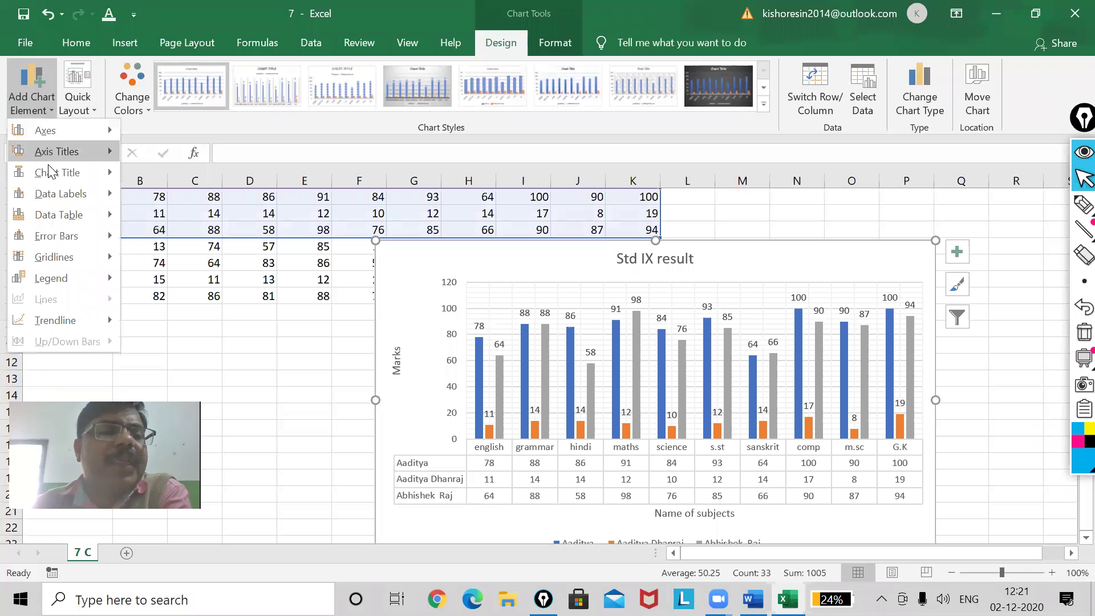
mouse_move(86, 261)
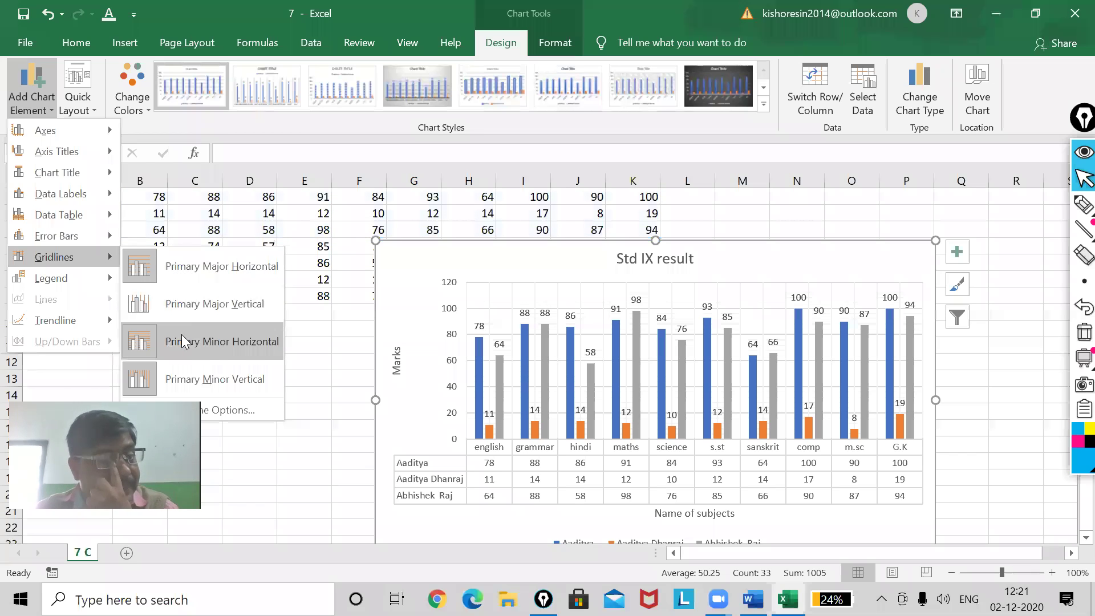
left_click(194, 380)
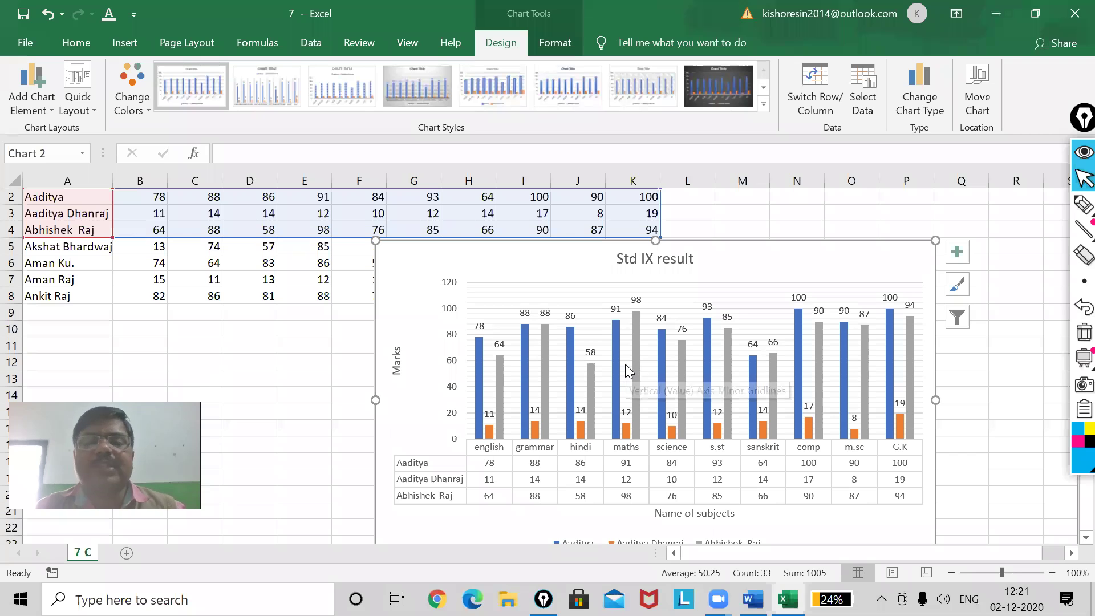
Examine the chart's horizontal gridlines up close at 210% zoom
left_click(1052, 573)
left_click(1051, 573)
left_click(1052, 572)
left_click(1051, 572)
left_click(1051, 572)
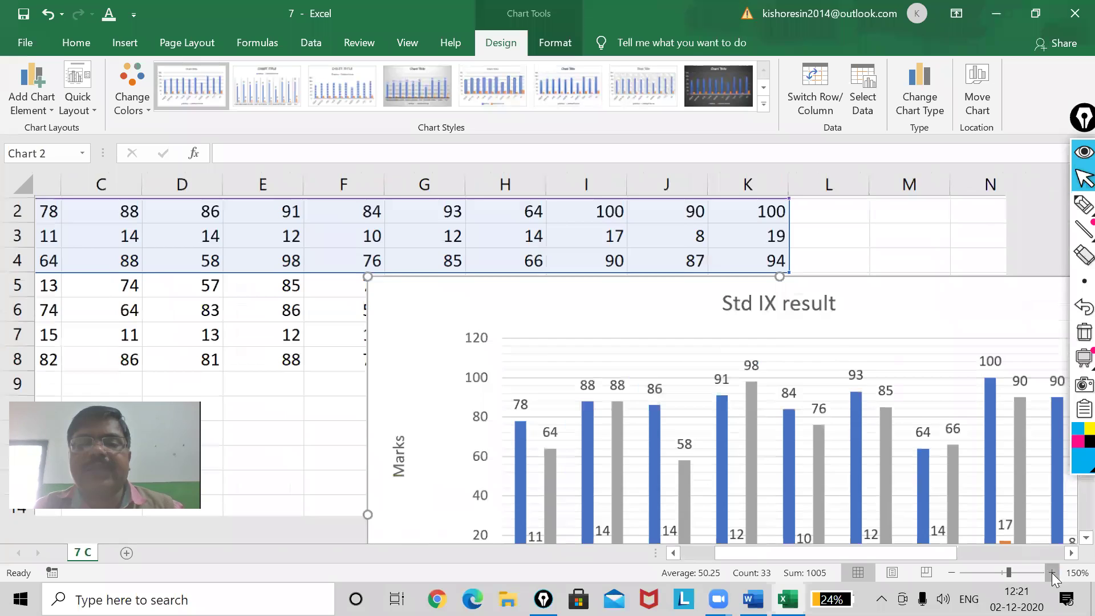
left_click(1052, 572)
left_click(1052, 573)
left_click(1052, 572)
left_click(1051, 573)
left_click(1051, 573)
left_click(1051, 572)
left_click_drag(833, 410, 545, 163)
scroll(633, 444, "down", 2)
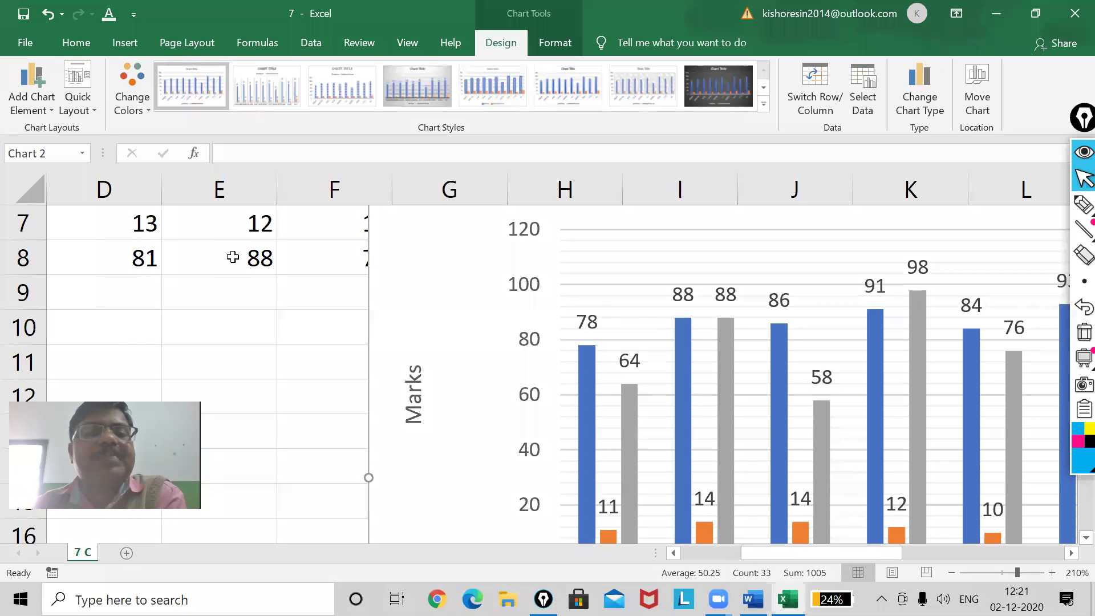
Turn the chart's primary minor vertical gridlines back on and select its major horizontal gridlines
left_click(49, 105)
mouse_move(50, 240)
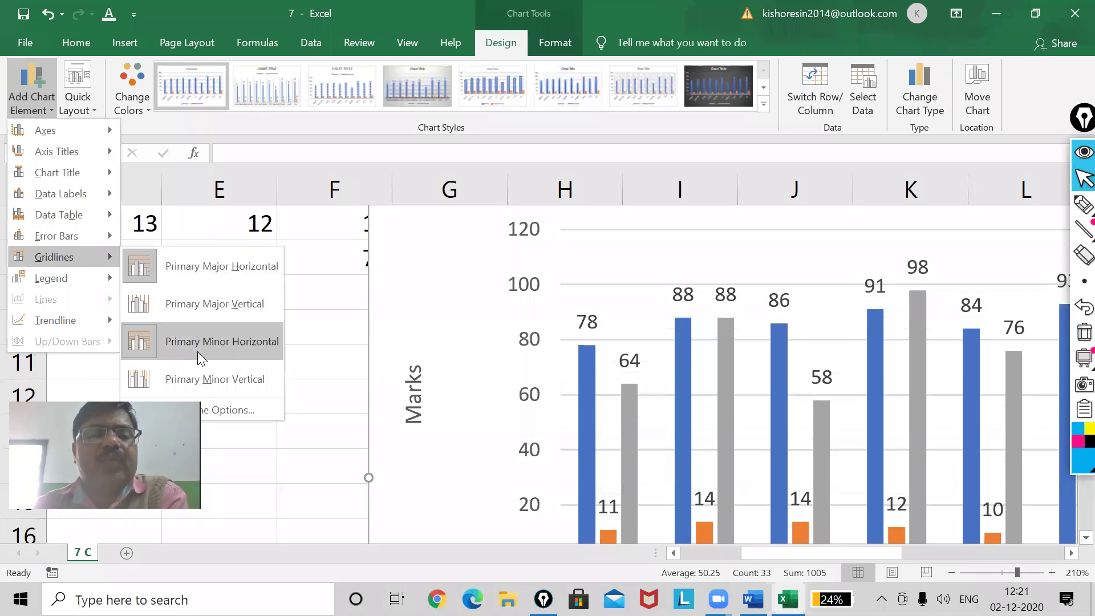
left_click(206, 371)
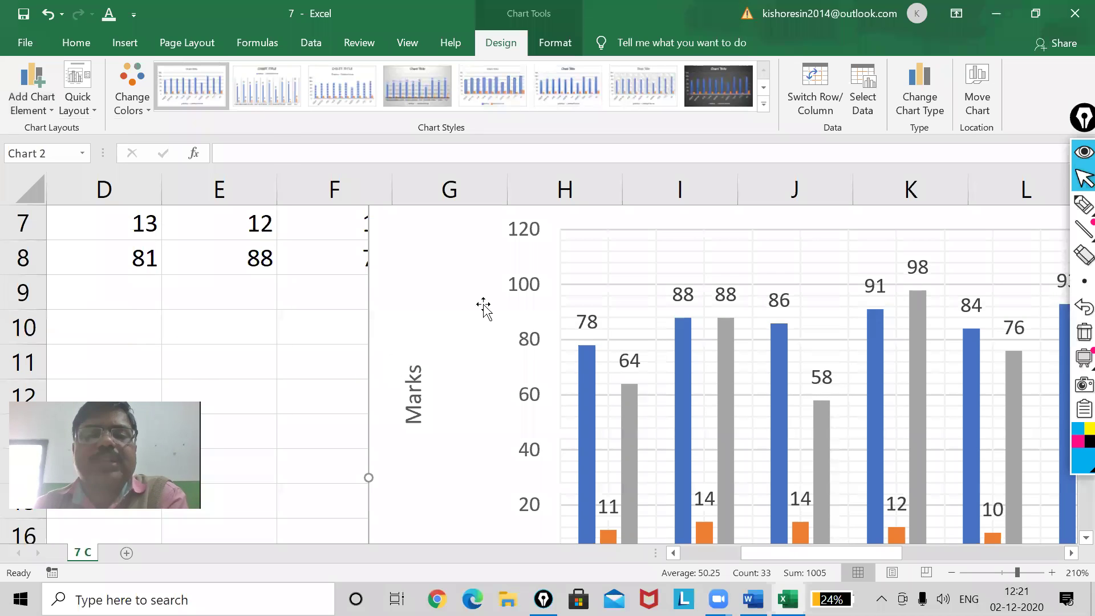
left_click(611, 235)
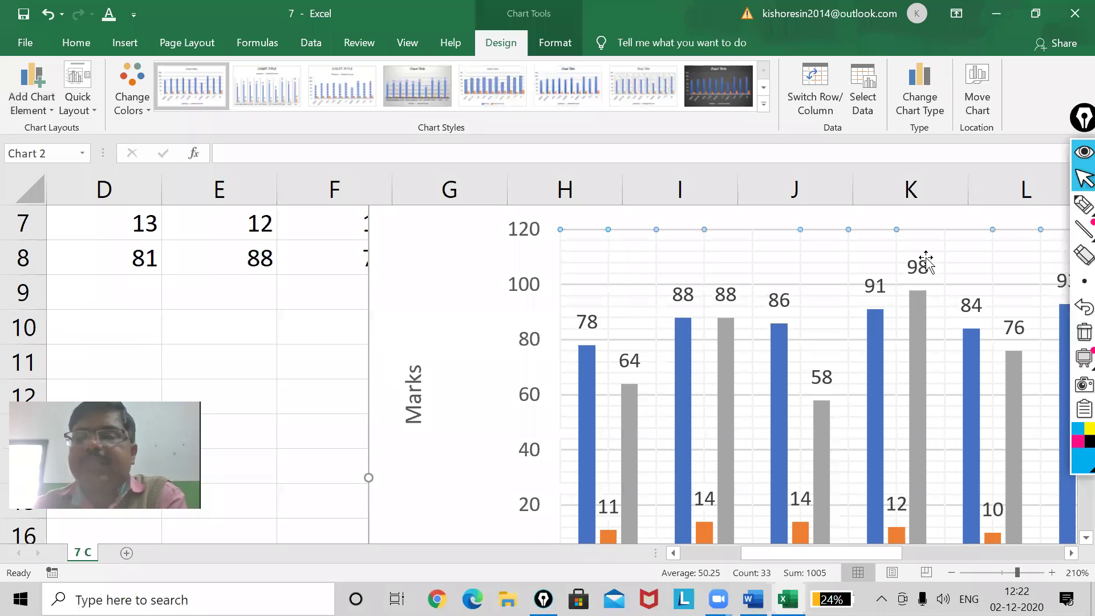
Trace several vertical and horizontal lines over the chart's gridlines with the pen and clear the marks
left_click(1082, 204)
left_click_drag(603, 229, 612, 341)
left_click_drag(659, 229, 661, 543)
left_click_drag(705, 229, 716, 419)
left_click_drag(720, 462, 716, 533)
left_click_drag(752, 237, 771, 498)
left_click_drag(583, 289, 1031, 286)
left_click_drag(577, 344, 1044, 354)
left_click_drag(568, 409, 970, 406)
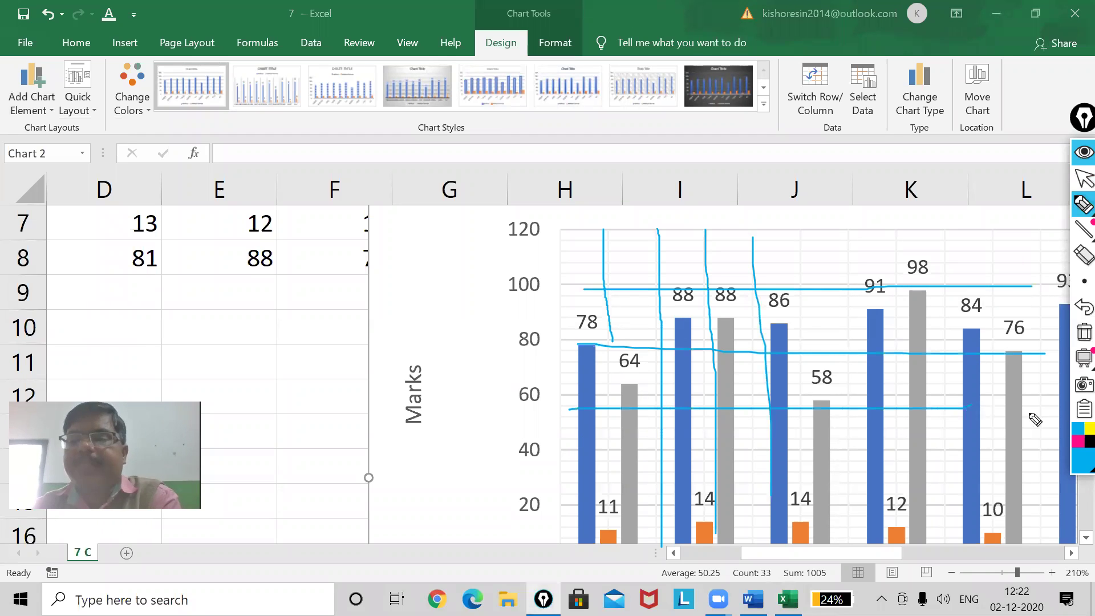
left_click(1083, 332)
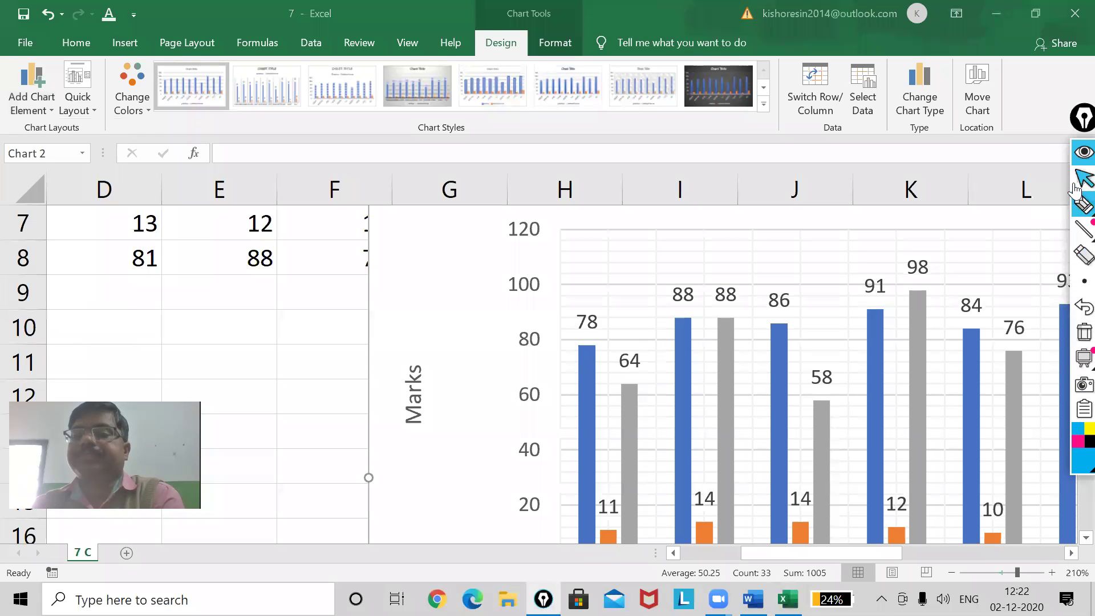
Reduce the zoom to 95% and circle the legend below the chart's horizontal axis title with the pen
left_click(999, 571)
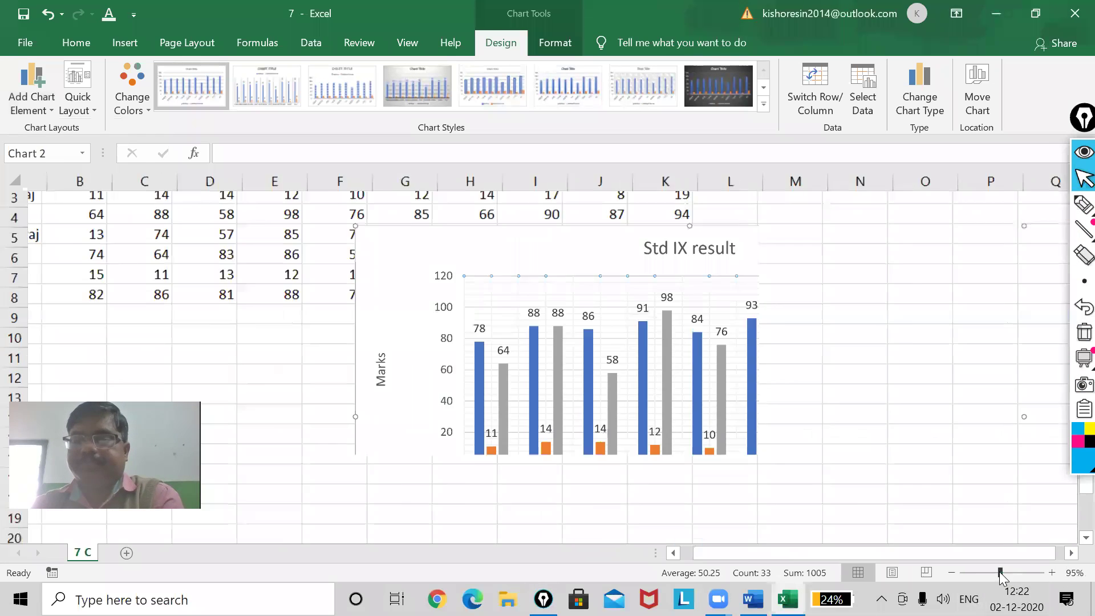
left_click(45, 111)
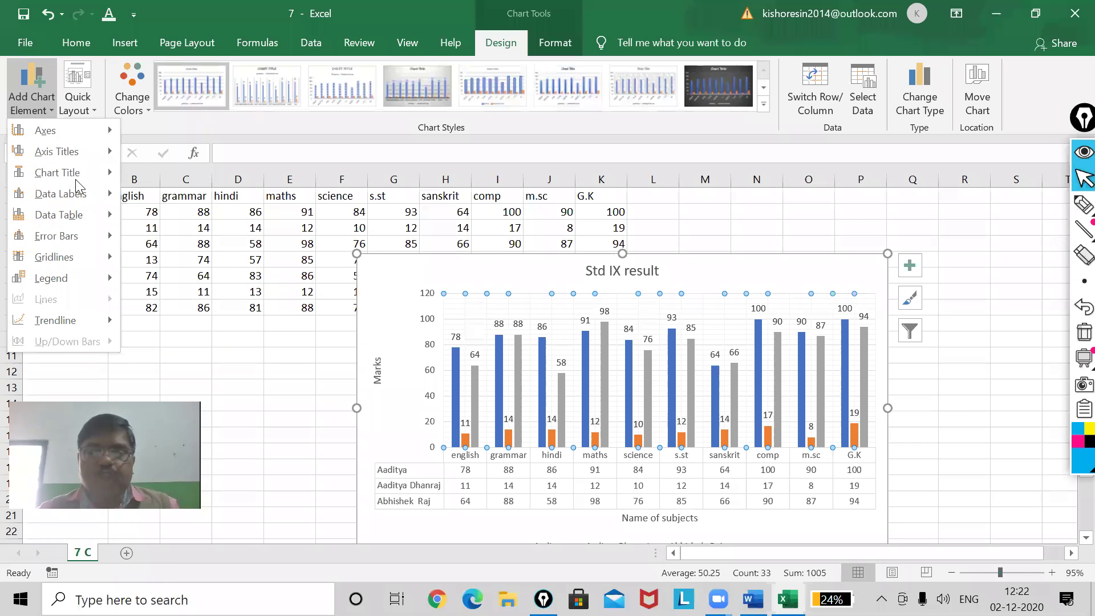
scroll(997, 315, "down", 1)
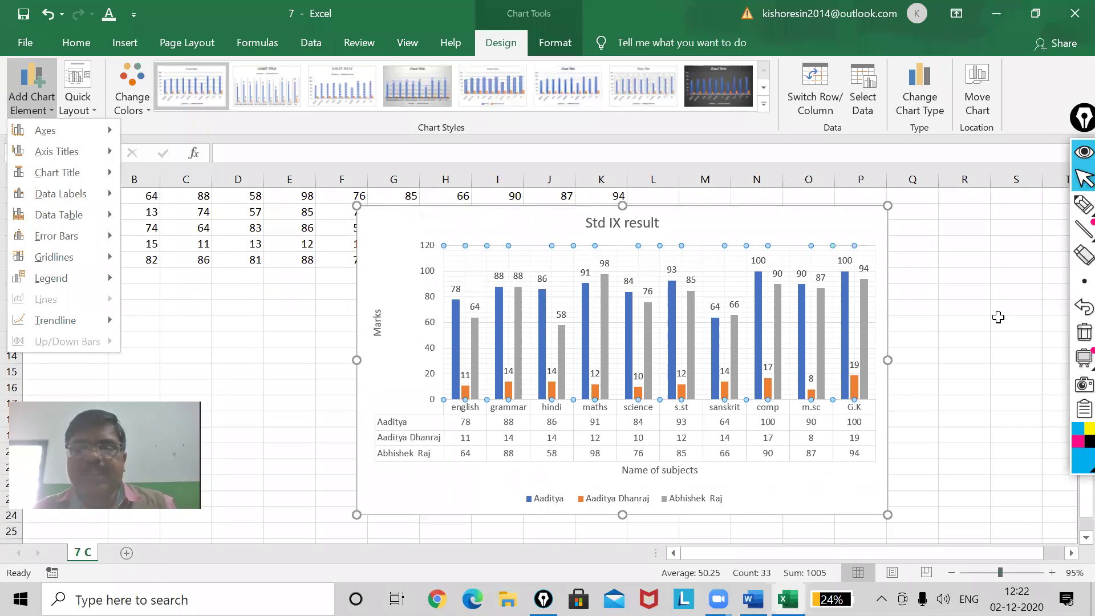
left_click(1062, 208)
mouse_move(753, 483)
left_mouse_down()
mouse_move(500, 488)
mouse_move(640, 518)
mouse_move(770, 504)
mouse_move(676, 488)
left_mouse_up()
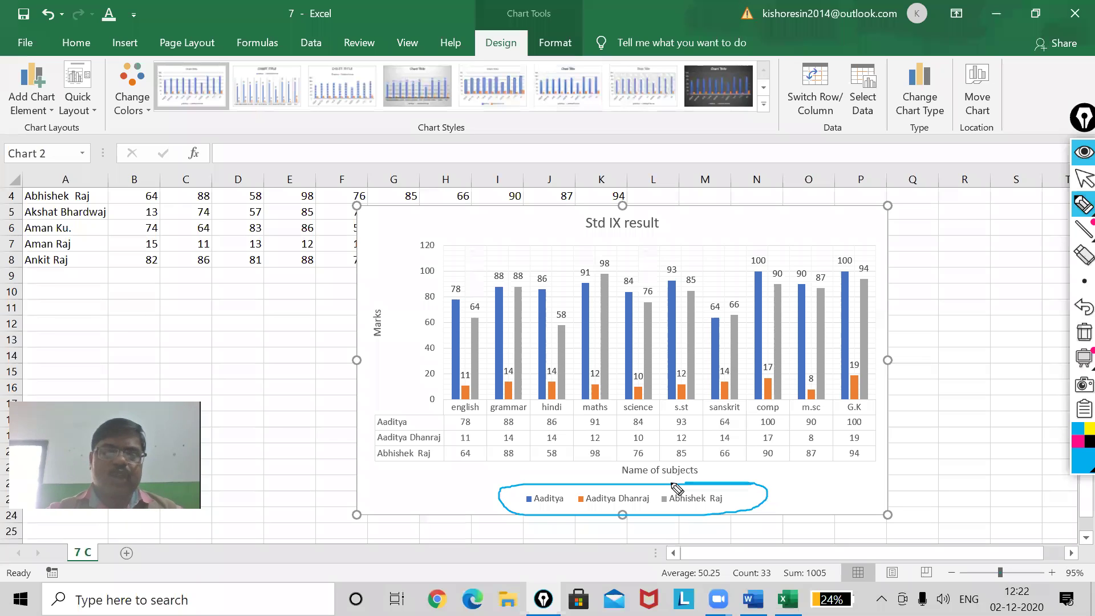
left_click(1083, 179)
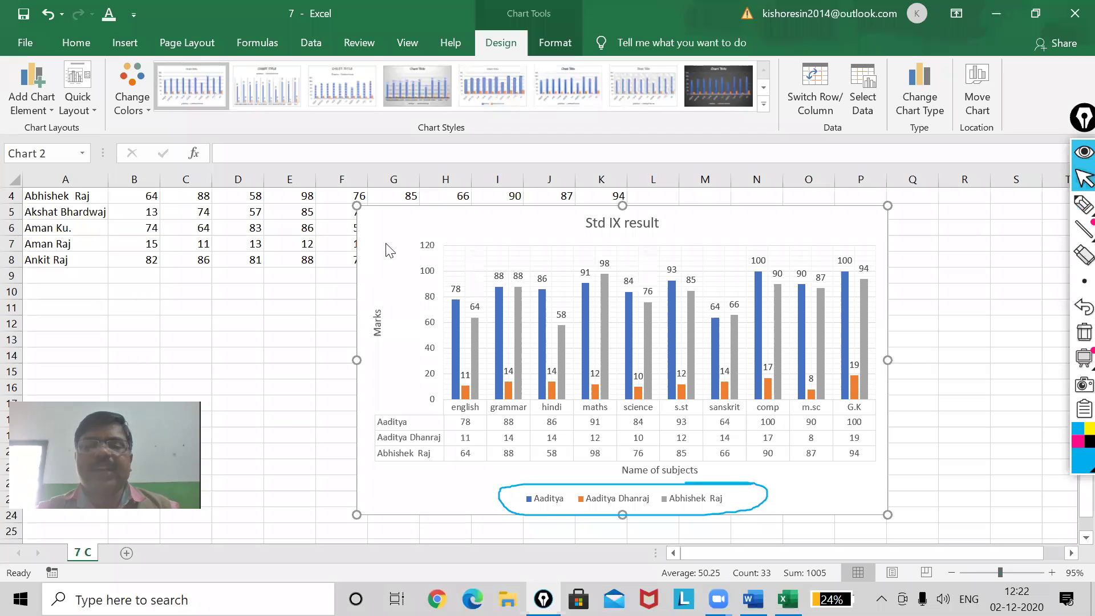
Move the chart legend to the Right position
left_click(40, 107)
mouse_move(54, 284)
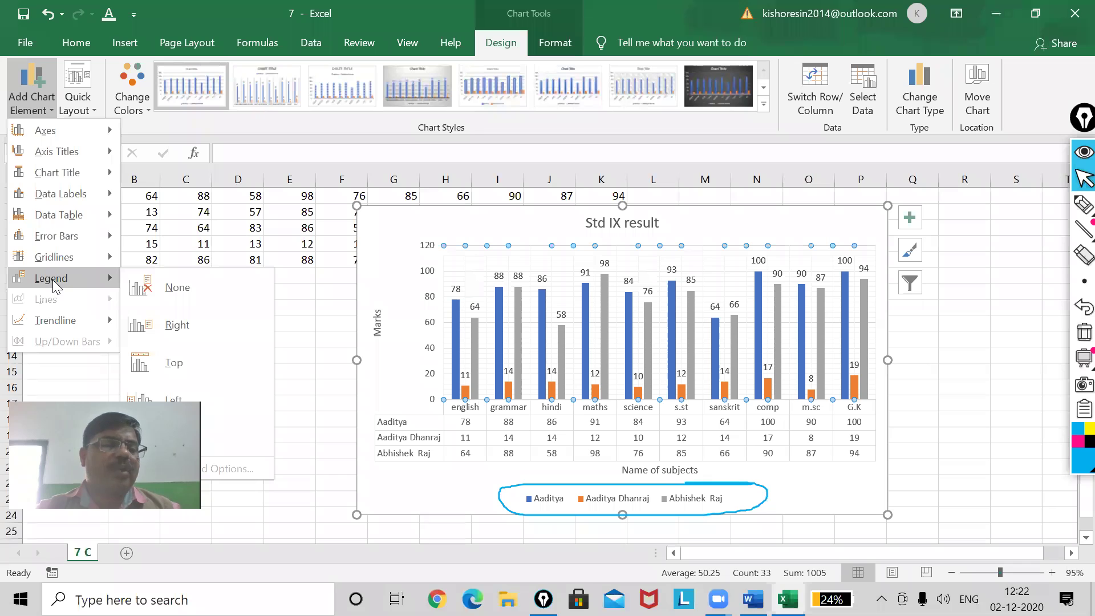
left_click(208, 320)
Draw a pen arrow from the circled area below the chart to the legend beside the plot area
mouse_move(1070, 227)
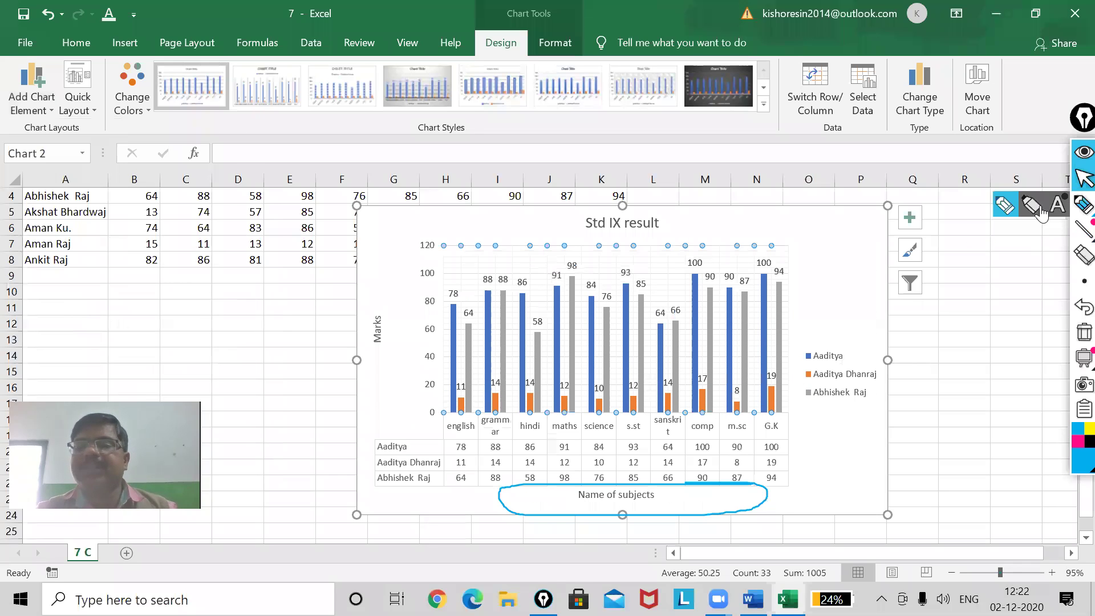
left_click(1005, 206)
mouse_move(731, 499)
left_mouse_down()
mouse_move(762, 497)
mouse_move(771, 272)
mouse_move(818, 326)
mouse_move(836, 310)
left_mouse_up()
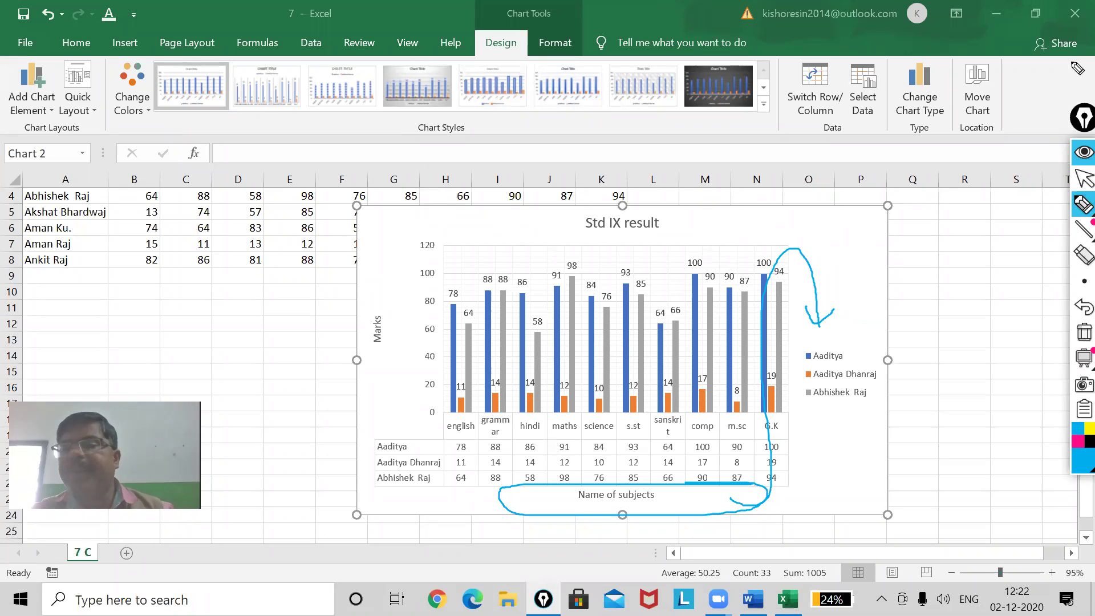
left_click(1083, 178)
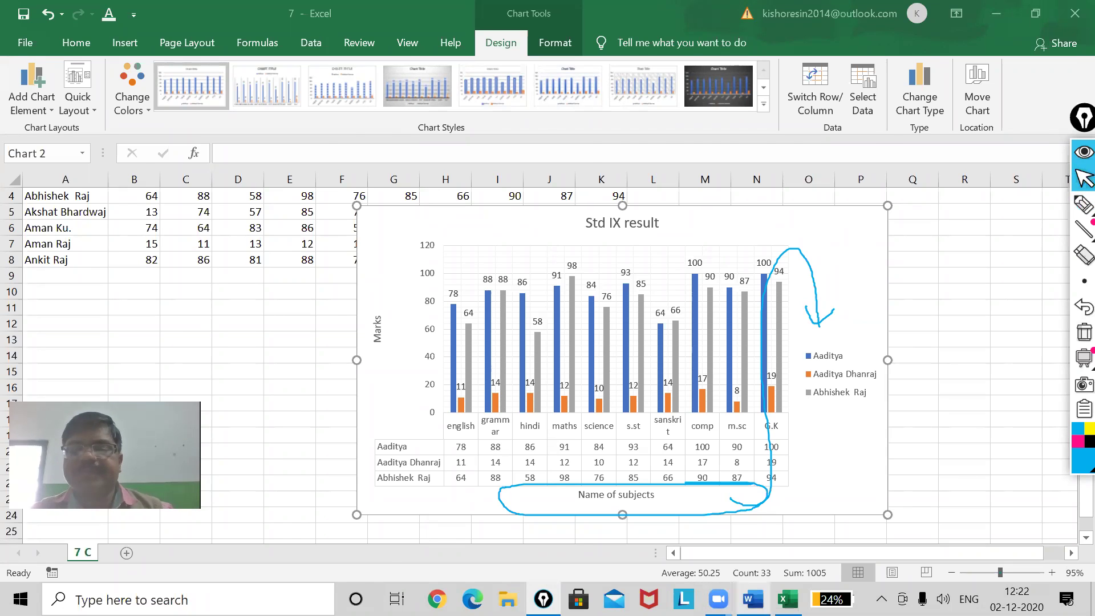
Check the topic list in the Word assignment, return to Excel and insert a new worksheet before sheet 7 C
left_click(753, 599)
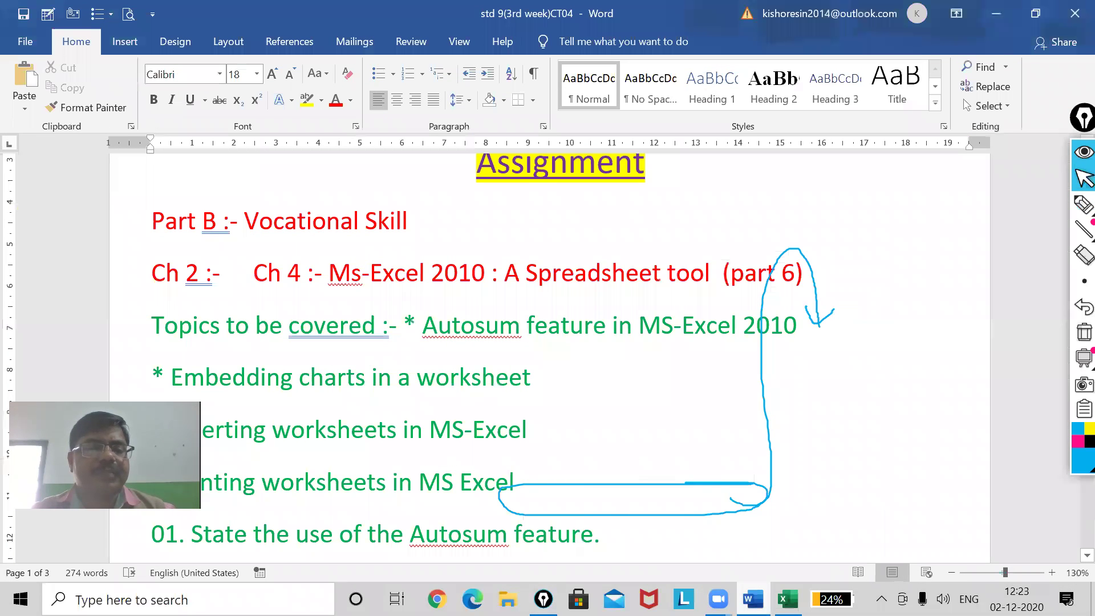
key("alt+Tab")
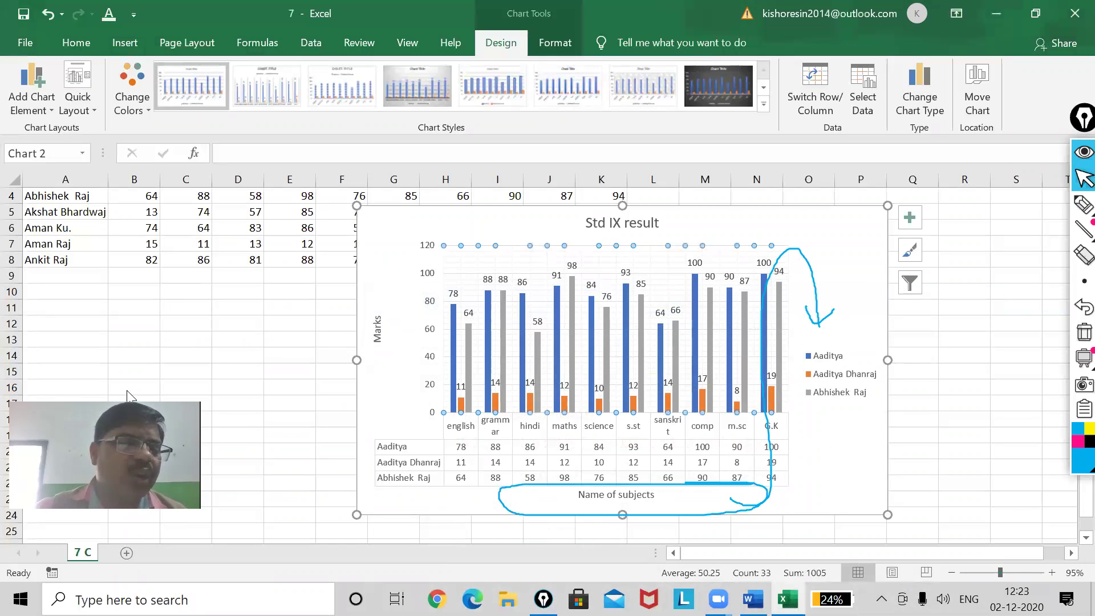
right_click(84, 552)
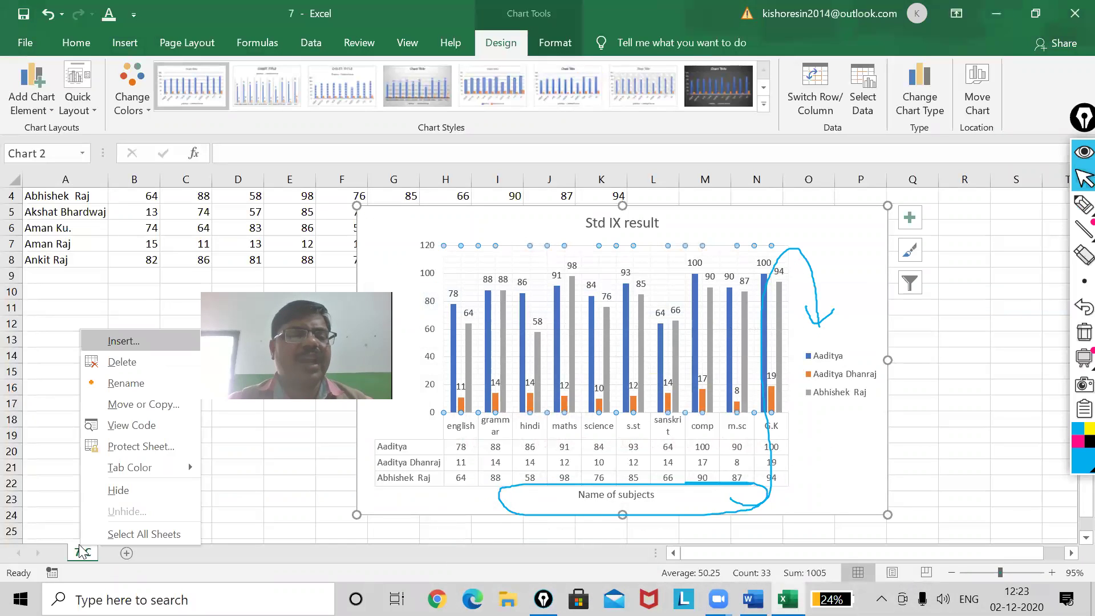
left_click(121, 341)
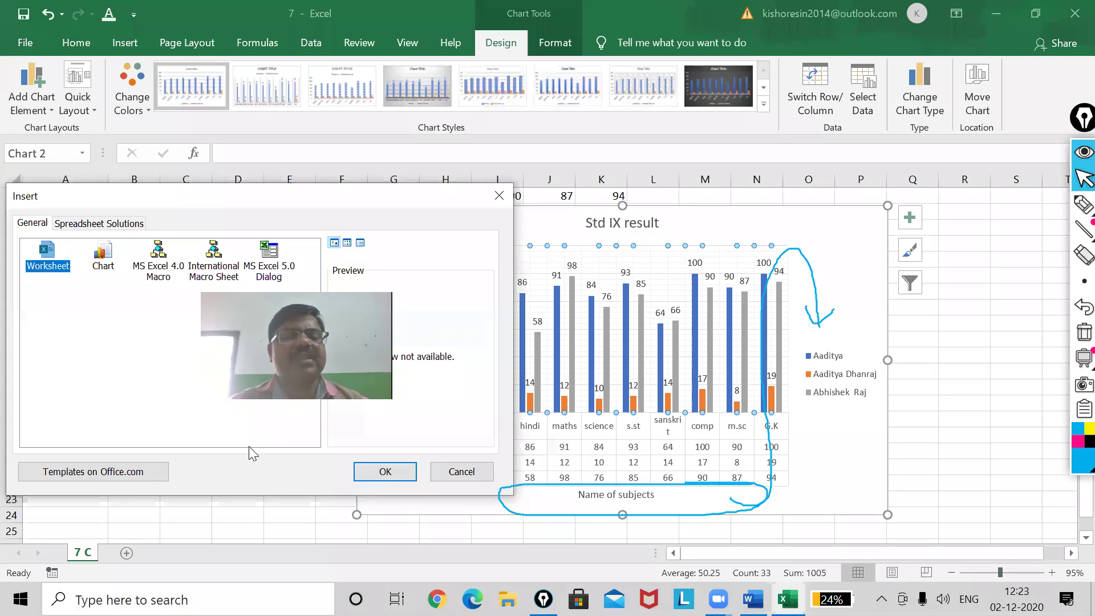
left_click(385, 471)
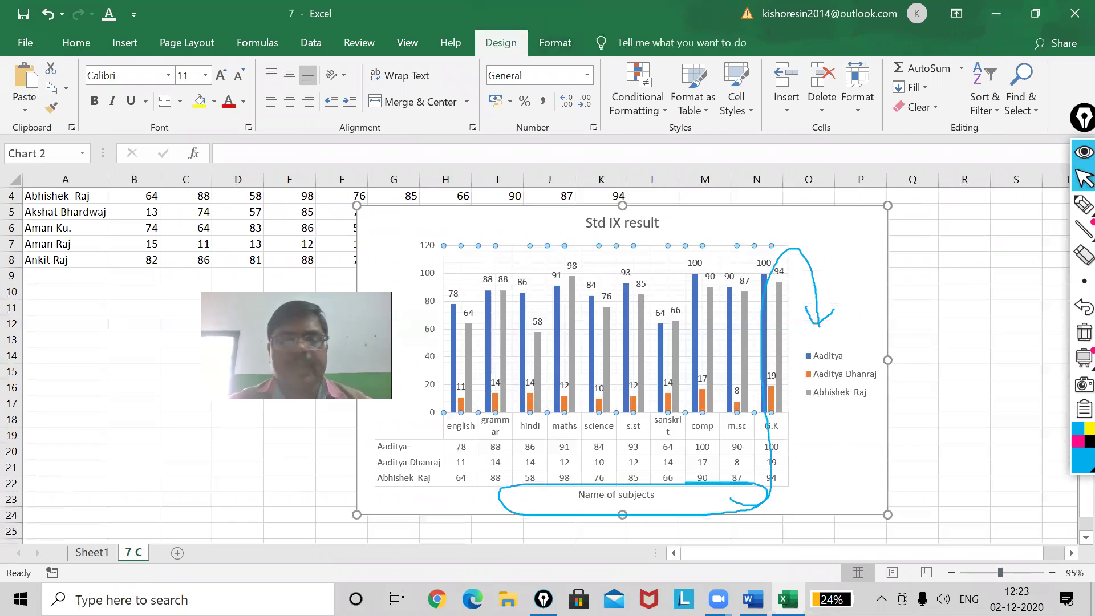
Preview printing of the selected Std IX result chart, check the available print range options and return to sheet 7 C
left_click(138, 552)
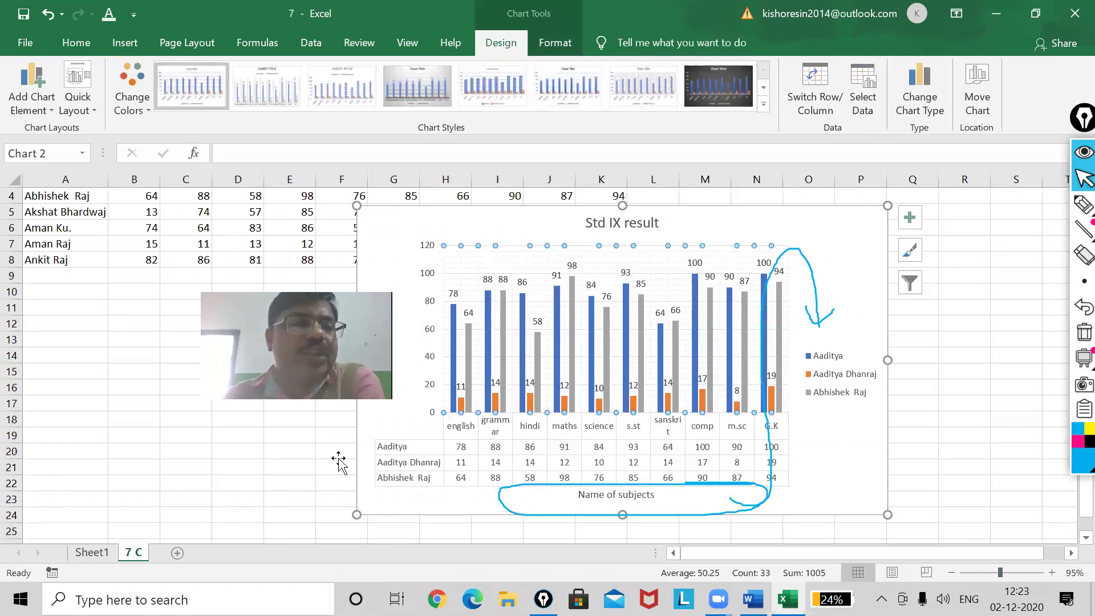
left_click(22, 43)
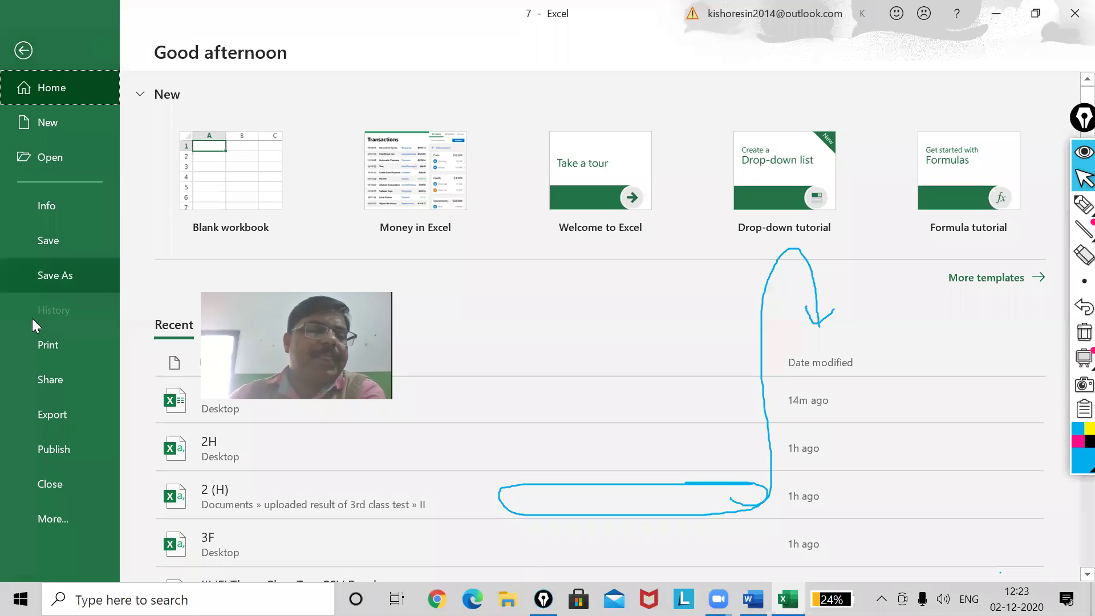
left_click(62, 346)
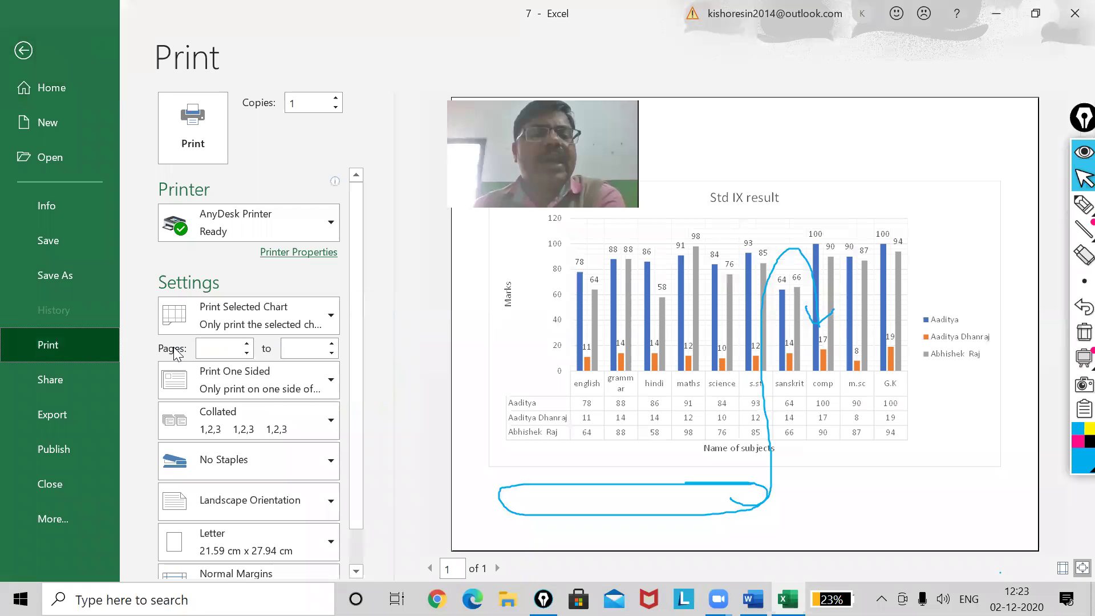
left_click(335, 314)
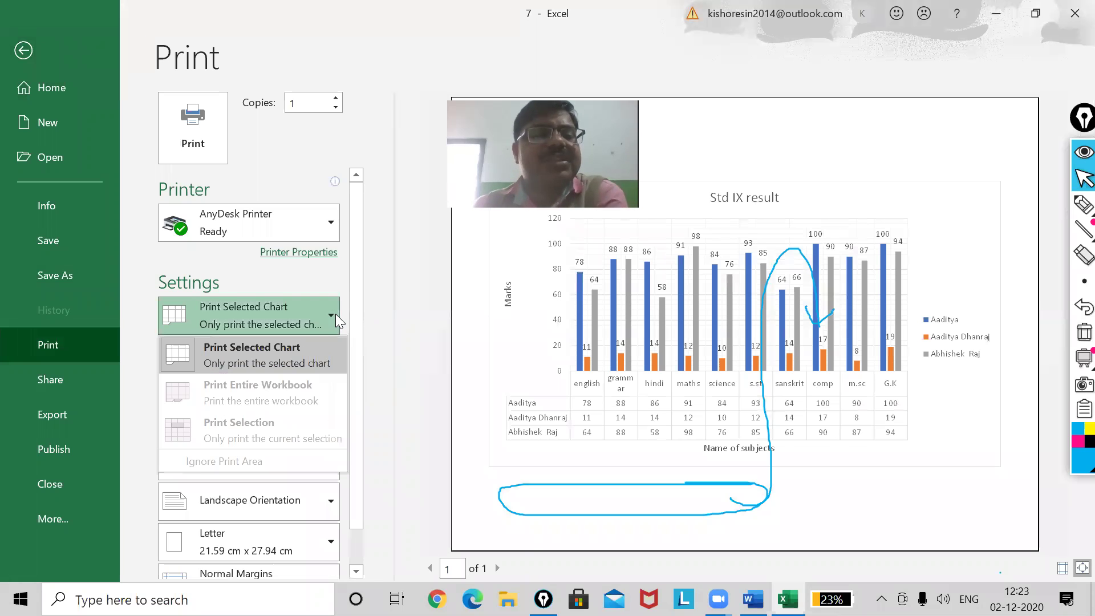
left_click(407, 313)
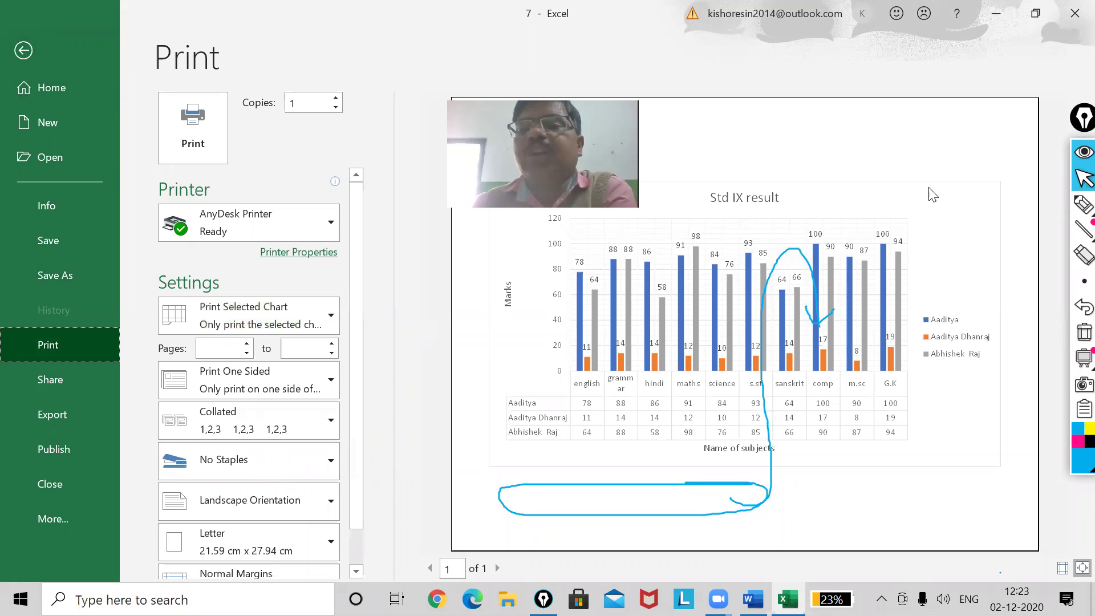
left_click(23, 50)
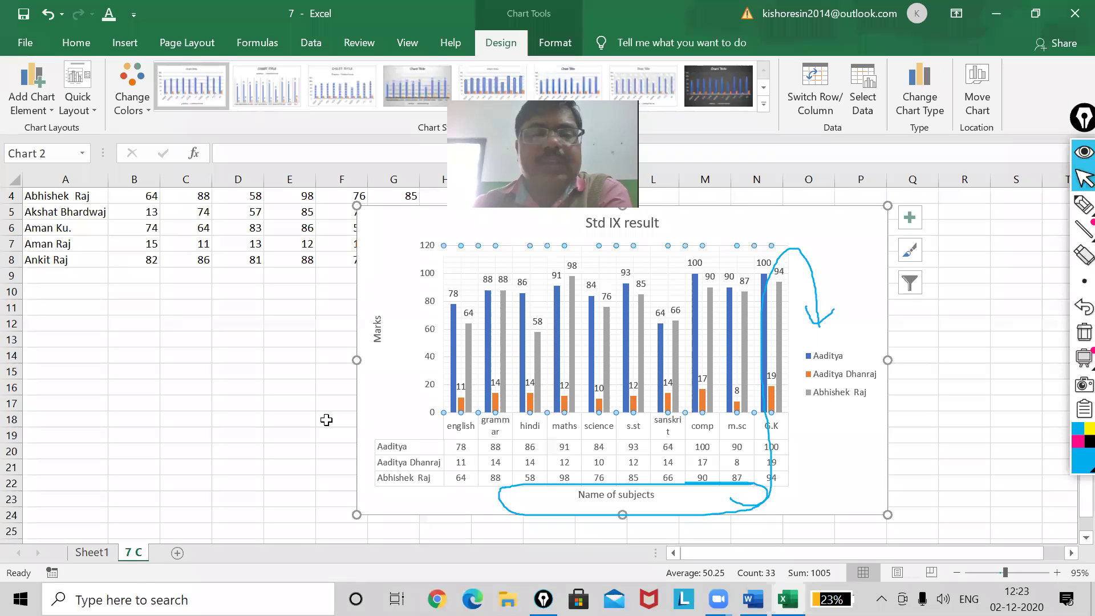
Select cell C7 outside the chart, preview printing of the active sheet and return to the worksheet
left_click(235, 315)
left_click(203, 243)
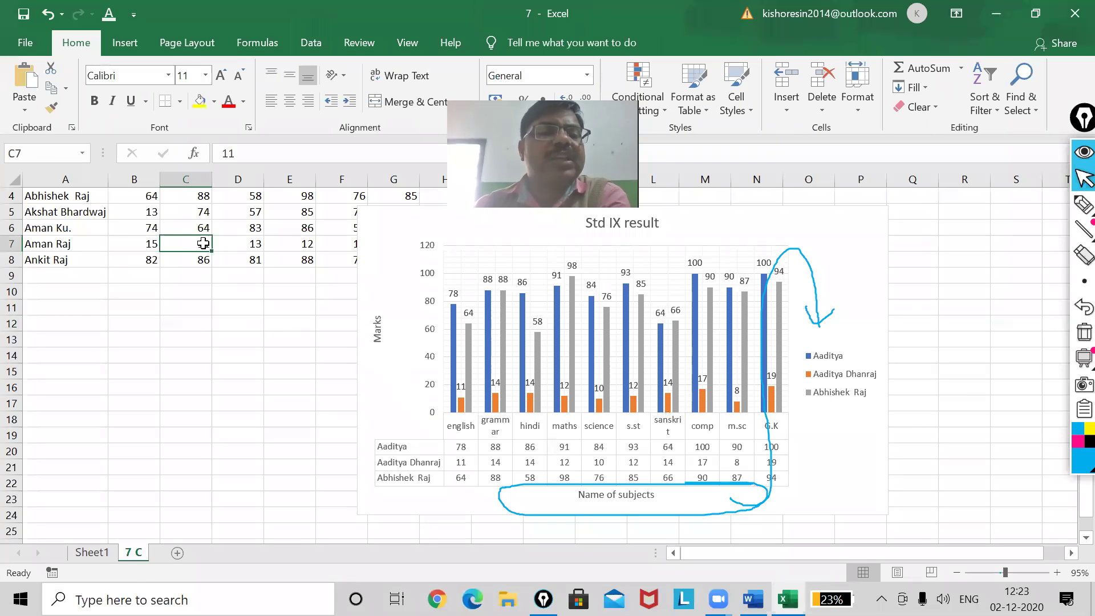
left_click(16, 50)
left_click(68, 347)
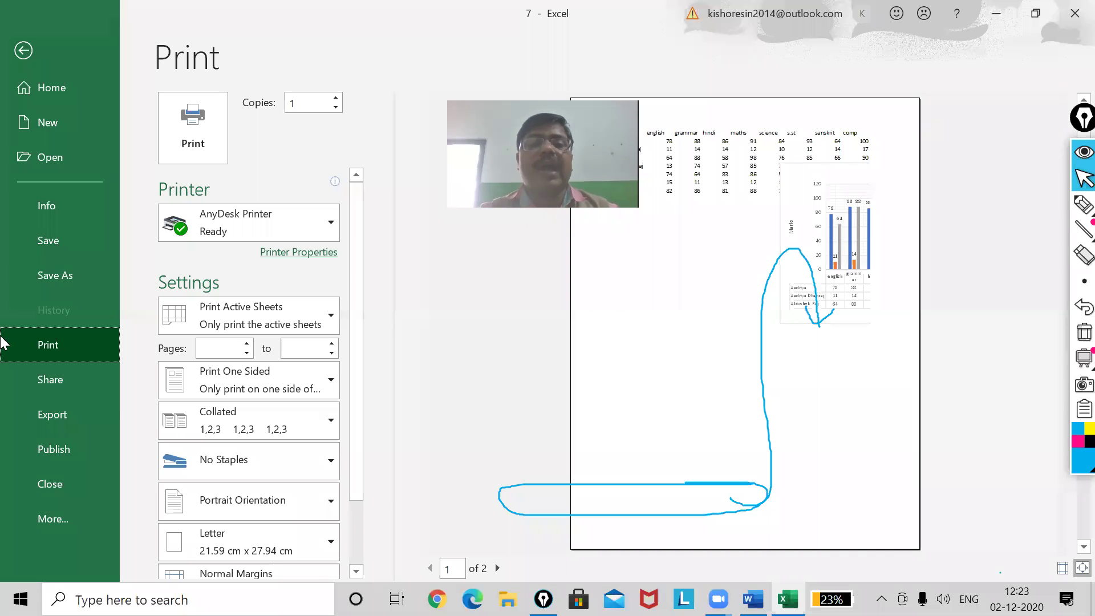
left_click(529, 367)
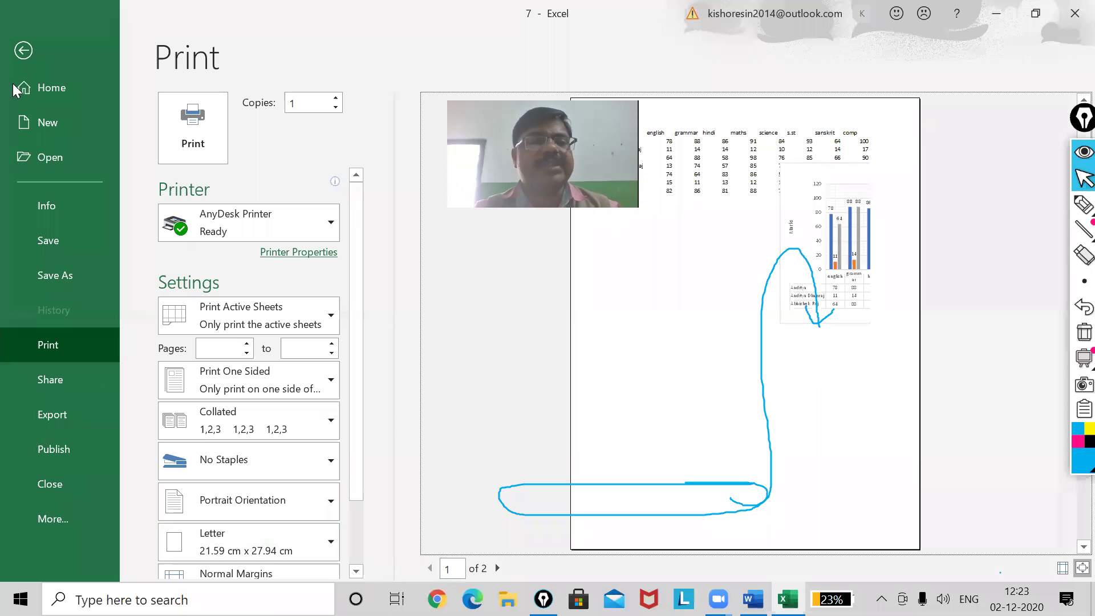
left_click(22, 51)
Delete the Std IX result chart from sheet 7 C
left_click(276, 420)
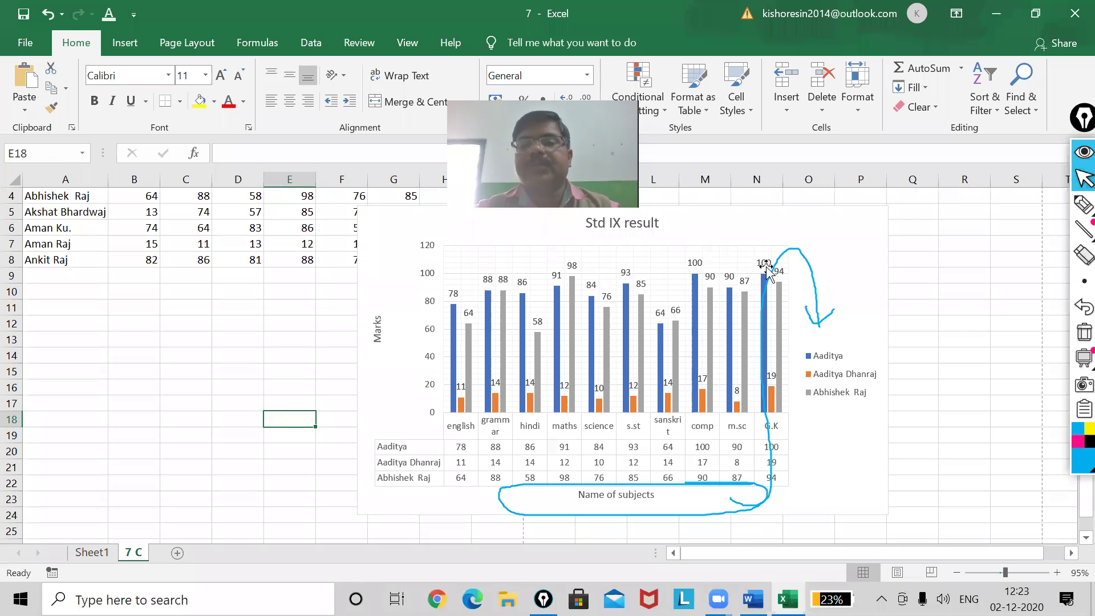
left_click(846, 238)
key("Delete")
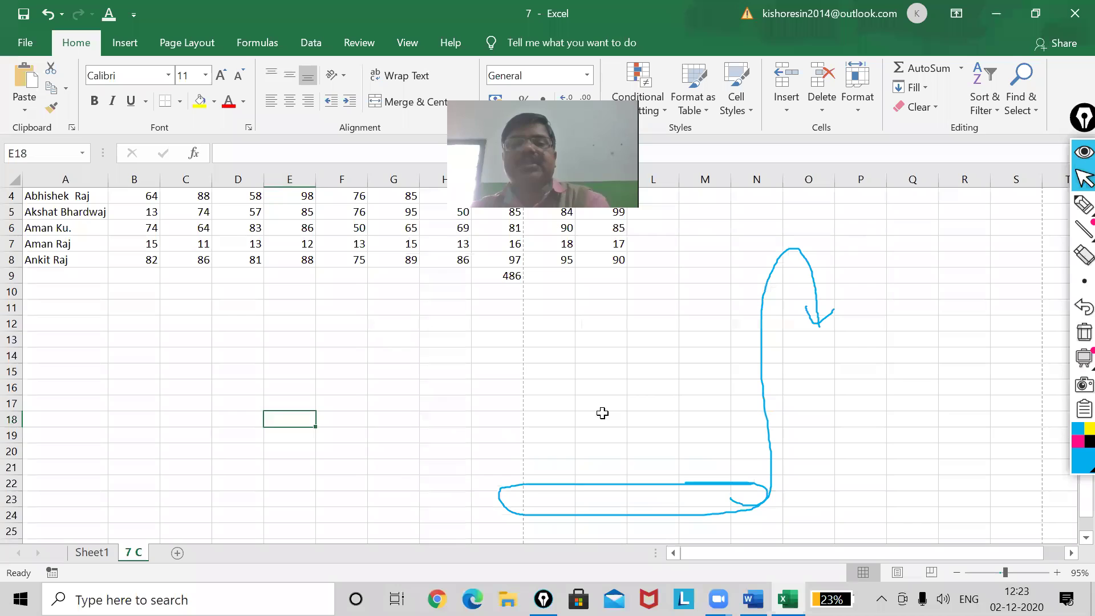
left_click(581, 399)
Copy the marks in A4:K9 and paste them starting at cell A9
left_click_drag(42, 196, 592, 267)
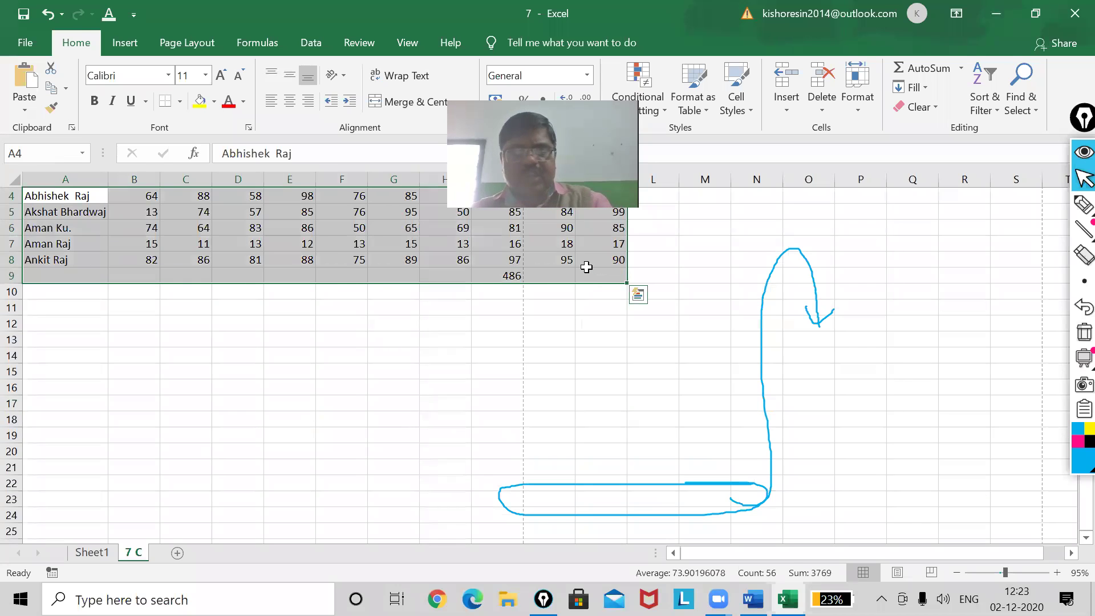
key("ctrl+c")
left_click(39, 276)
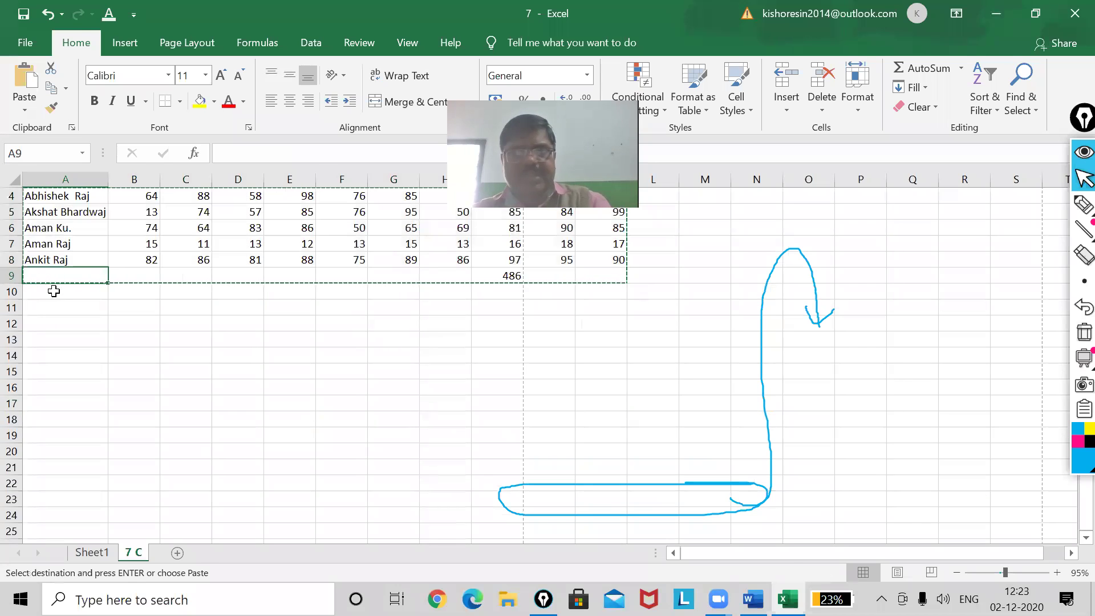
key("Return")
left_click(51, 354)
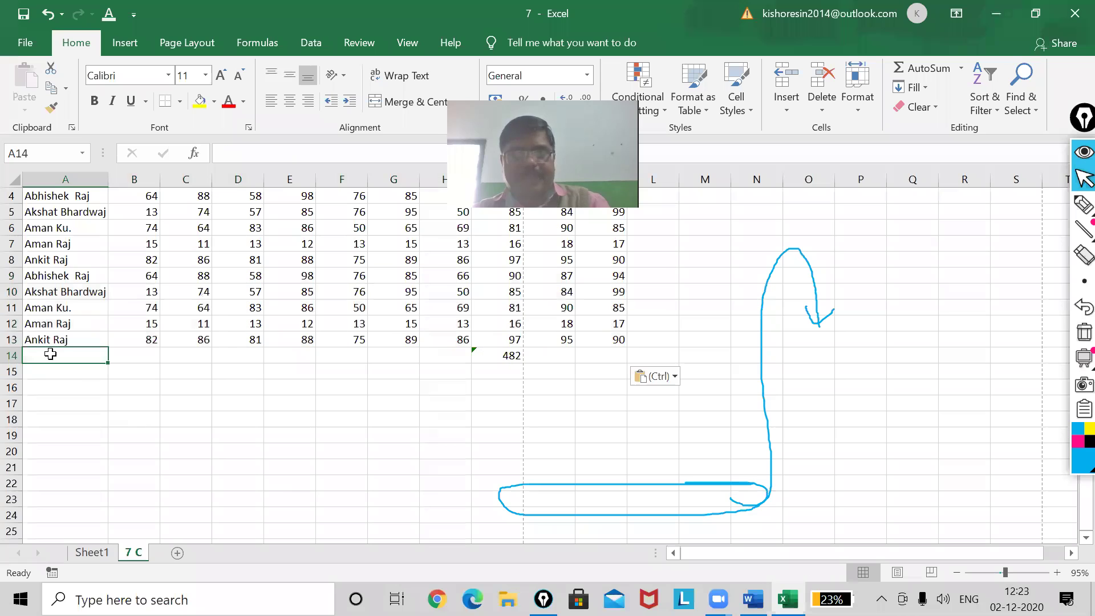
left_click(46, 389)
left_click(50, 358)
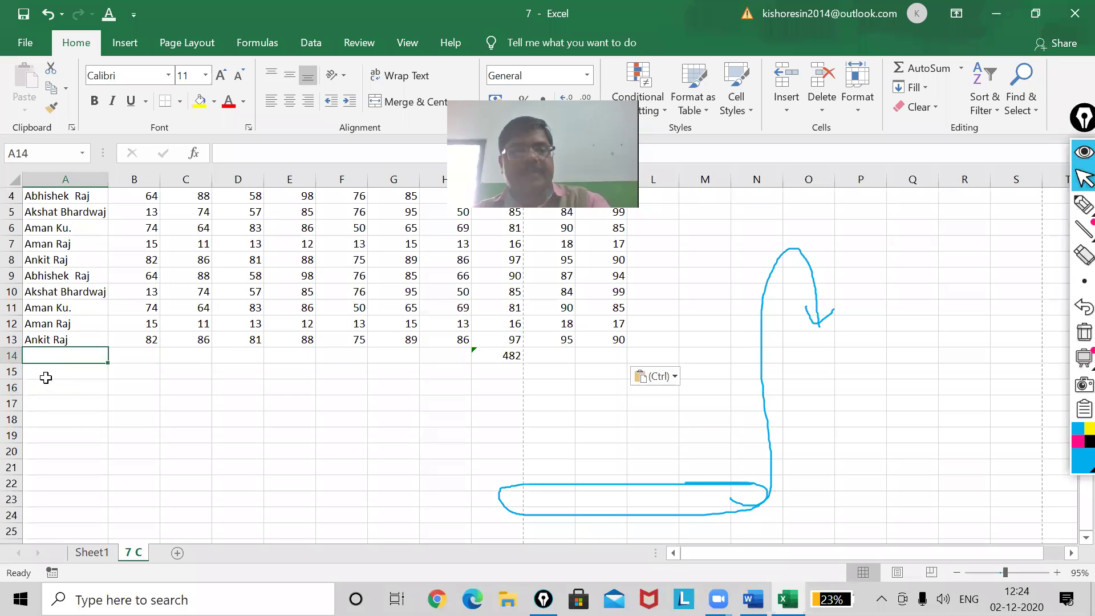
Copy the extended marks block A4:K14 and paste it starting at cell A15
left_click_drag(28, 197, 585, 350)
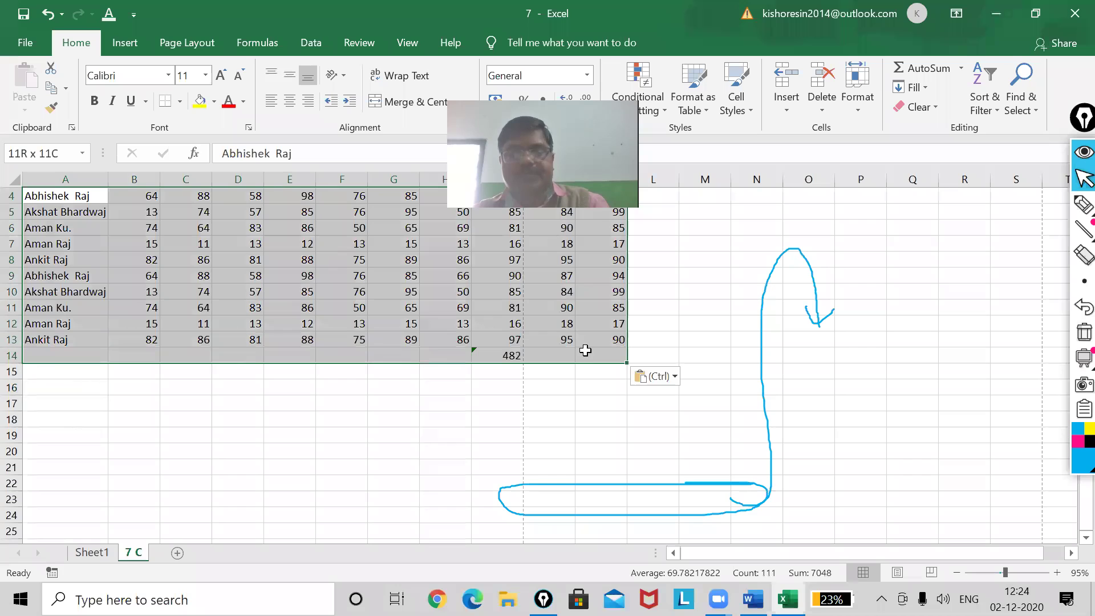
key("ctrl+c")
key("ctrl+q")
left_click(53, 371)
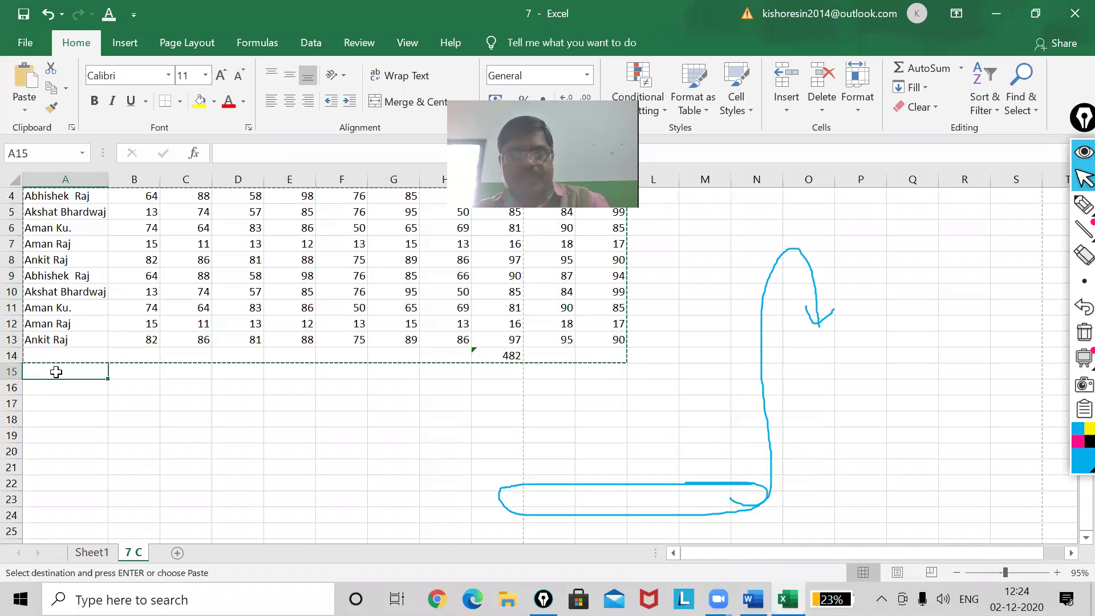
key("ctrl+v")
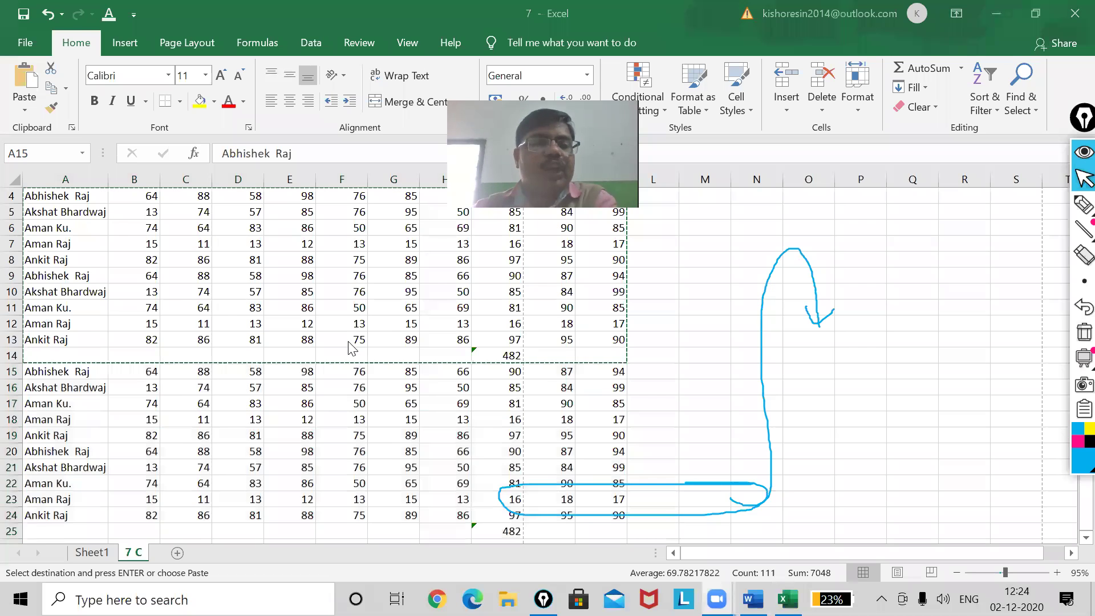
Paste further copies of the marks block at cells A25, A35 and A47 to extend the data past one page
scroll(354, 348, "up", 1)
scroll(420, 373, "down", 4)
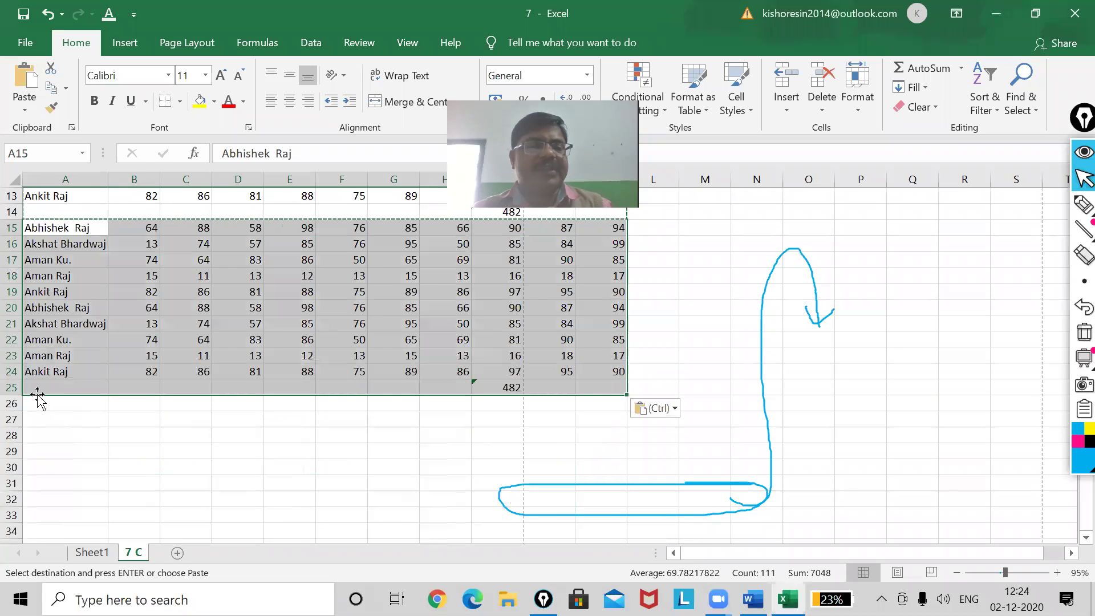
left_click(39, 388)
key("ctrl+v")
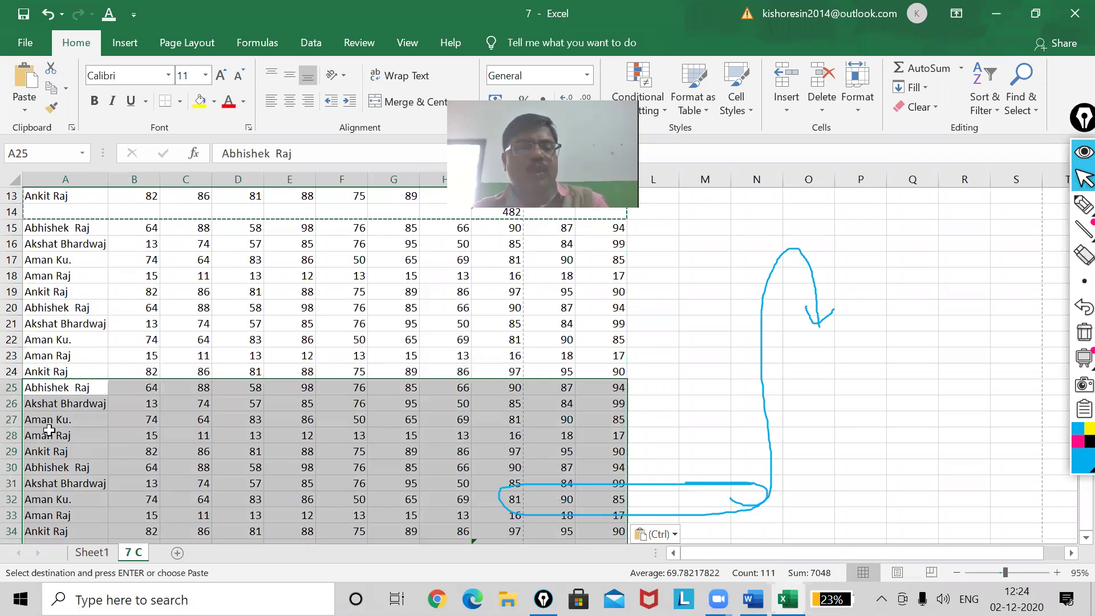
scroll(50, 423, "down", 4)
left_click(43, 366)
left_click(48, 357)
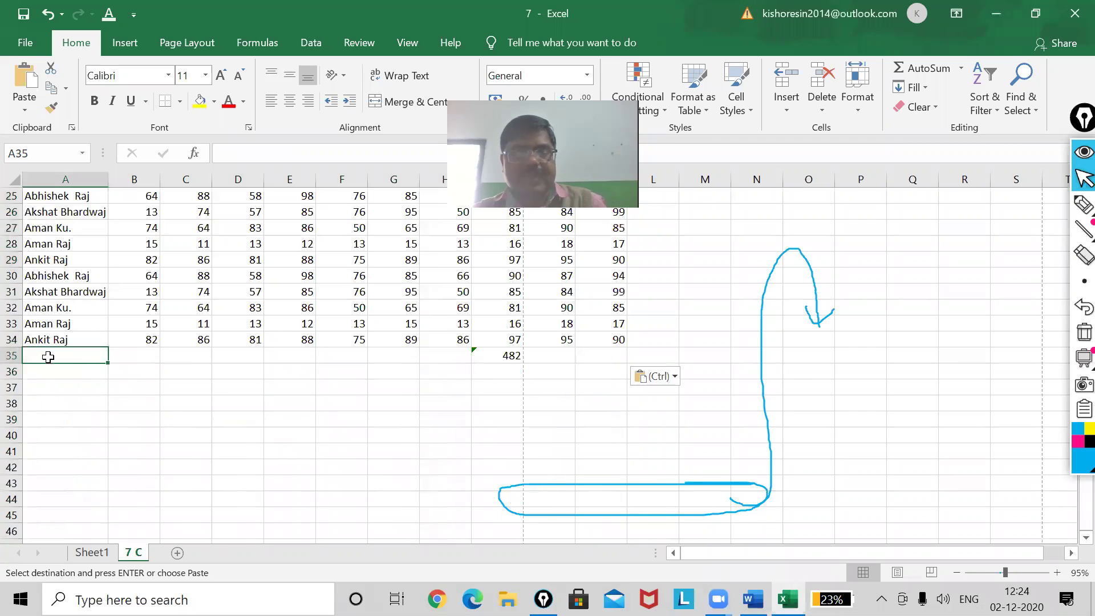
key("ctrl+v")
scroll(62, 414, "down", 4)
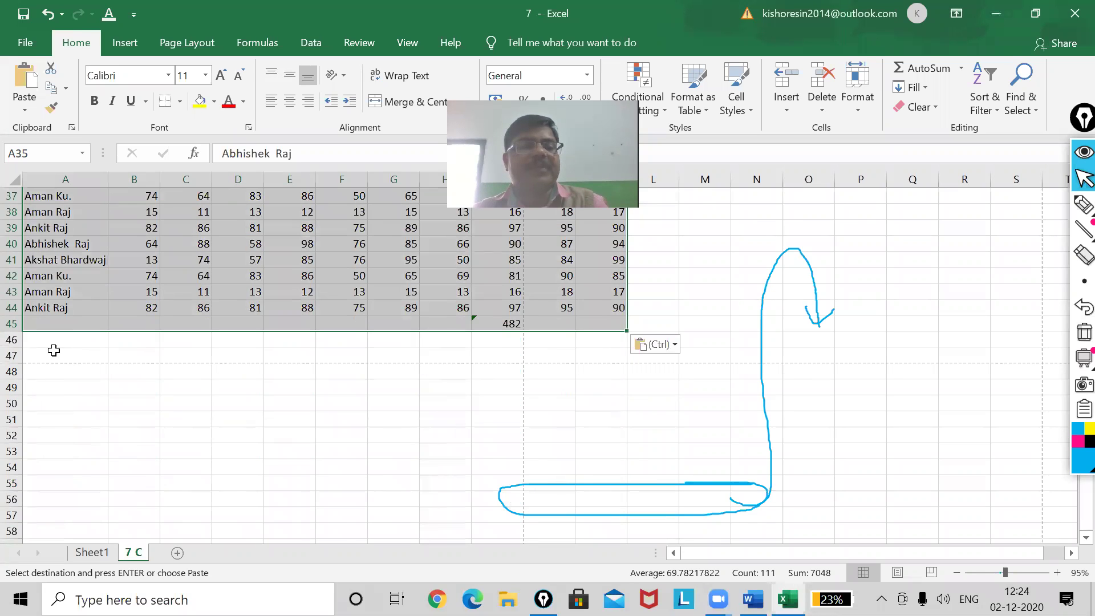
left_click(54, 353)
key("ctrl+v")
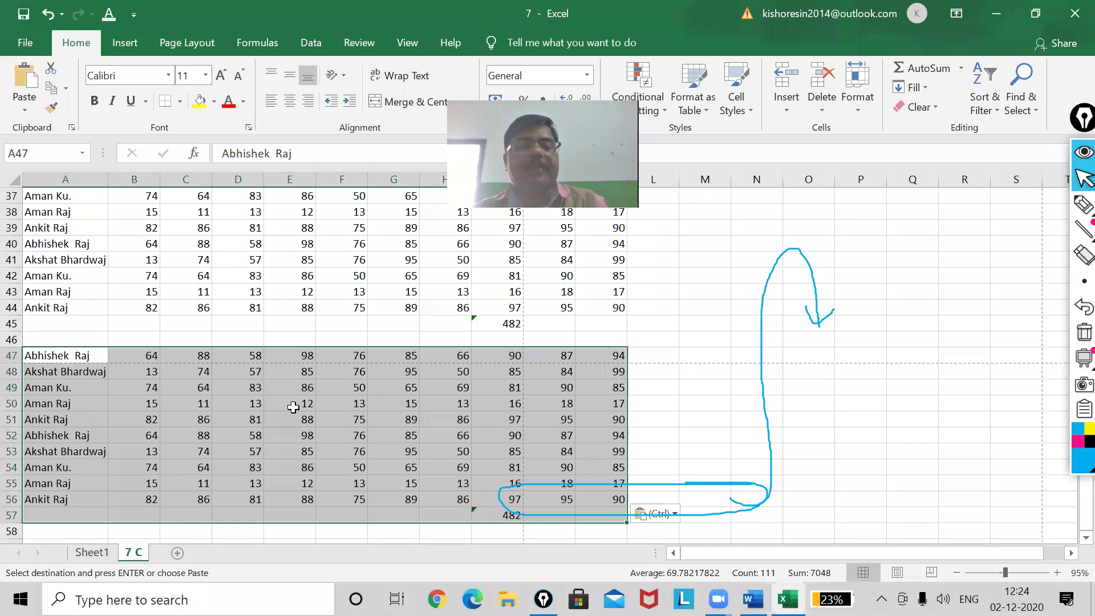
Zoom the sheet to 140% and trace the page break line below row 47 with pen dashes
left_click(686, 356)
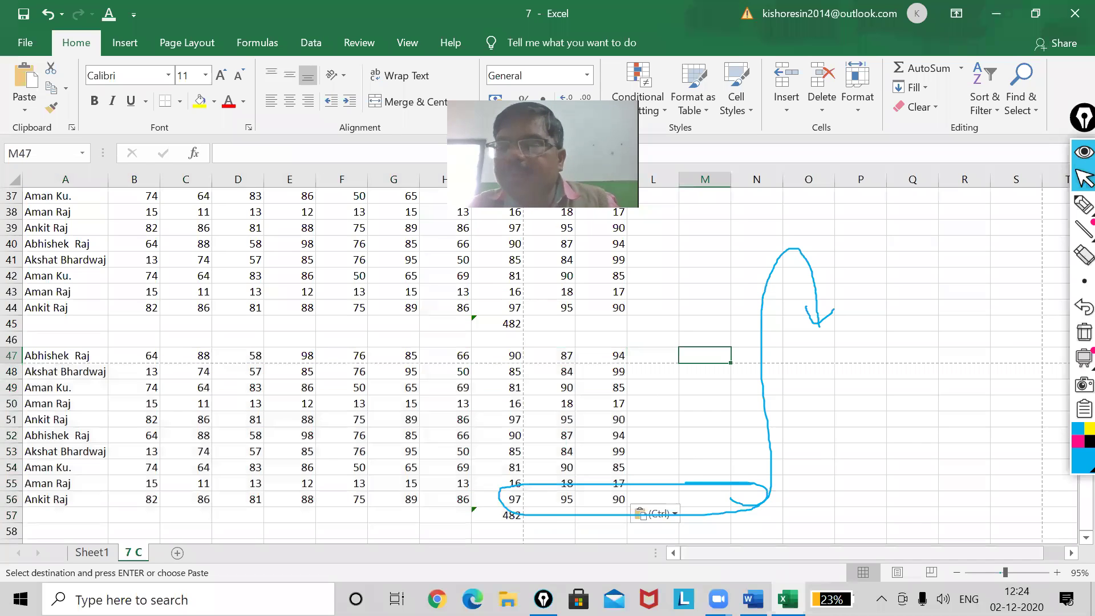
left_click(1056, 571)
left_click(1056, 571)
left_click(1056, 571)
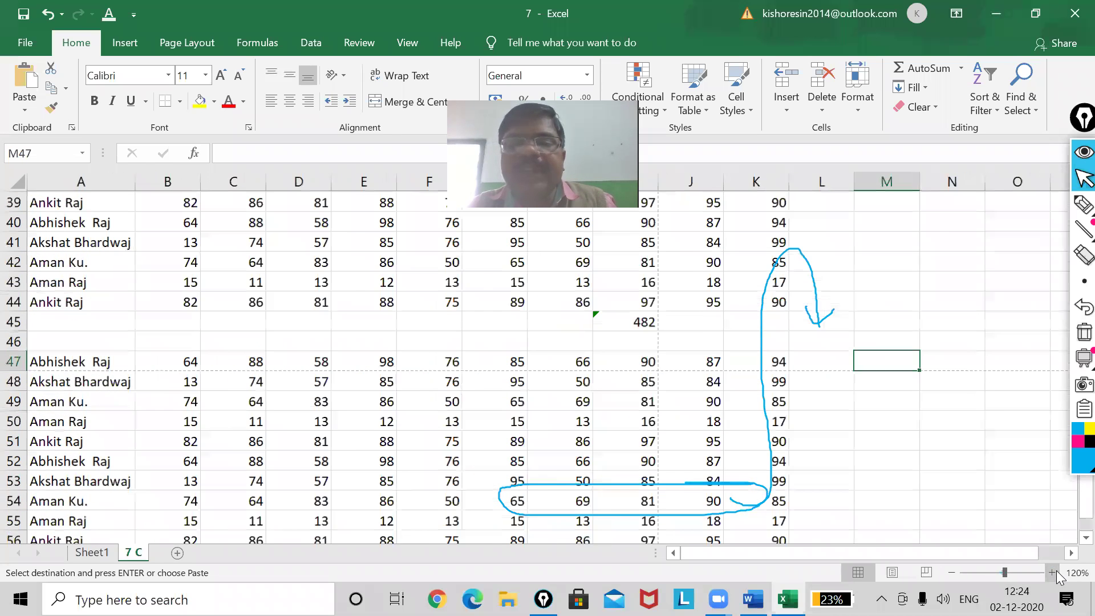
left_click(1056, 571)
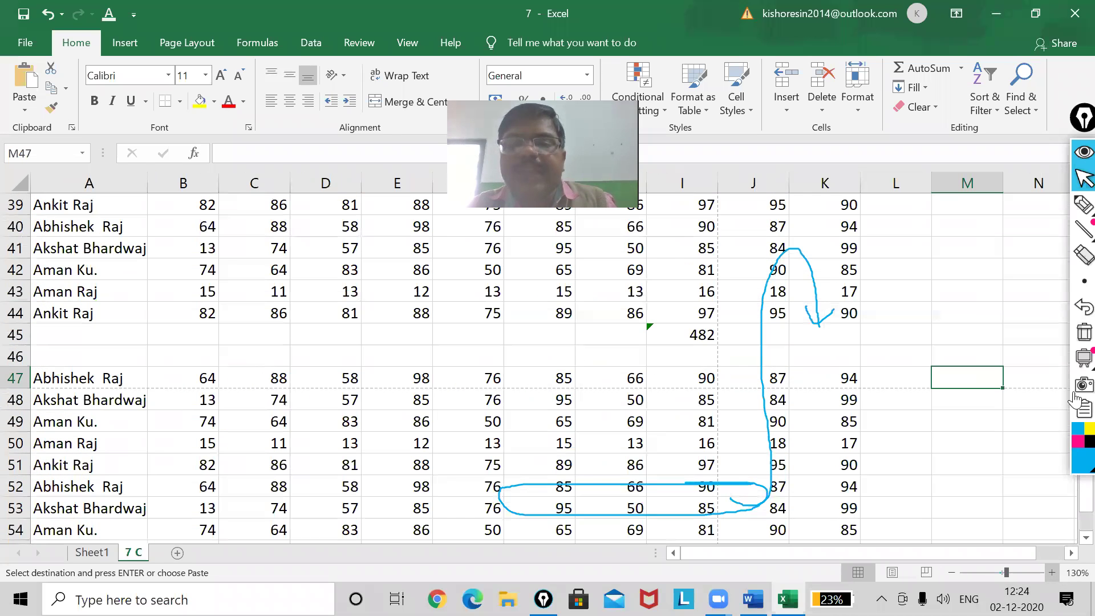
left_click(1056, 572)
left_click(1082, 204)
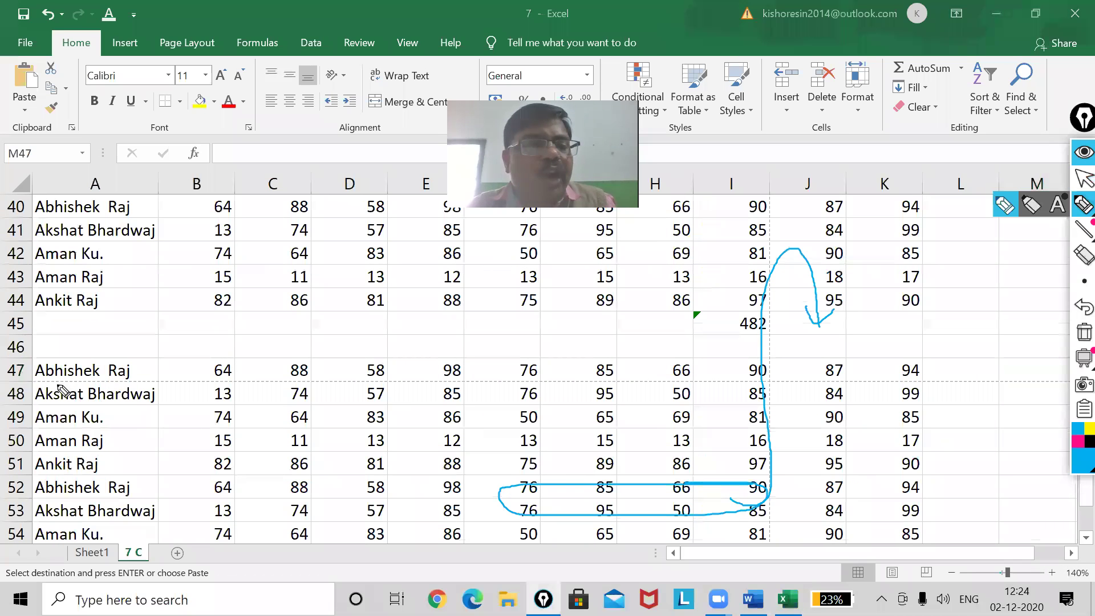
left_click_drag(40, 389, 265, 381)
left_click_drag(282, 381, 305, 382)
left_click_drag(329, 381, 693, 391)
left_click_drag(731, 389, 741, 388)
left_click_drag(764, 384, 819, 384)
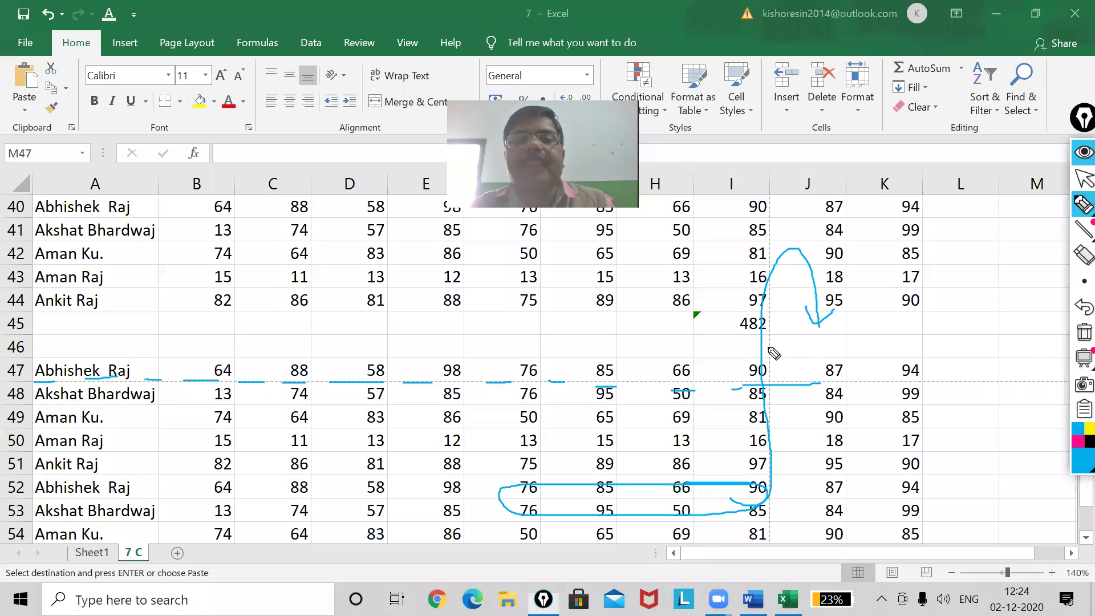
Put the pen away, reduce the zoom to 92% and open the print preview of the active sheet
left_click(1076, 182)
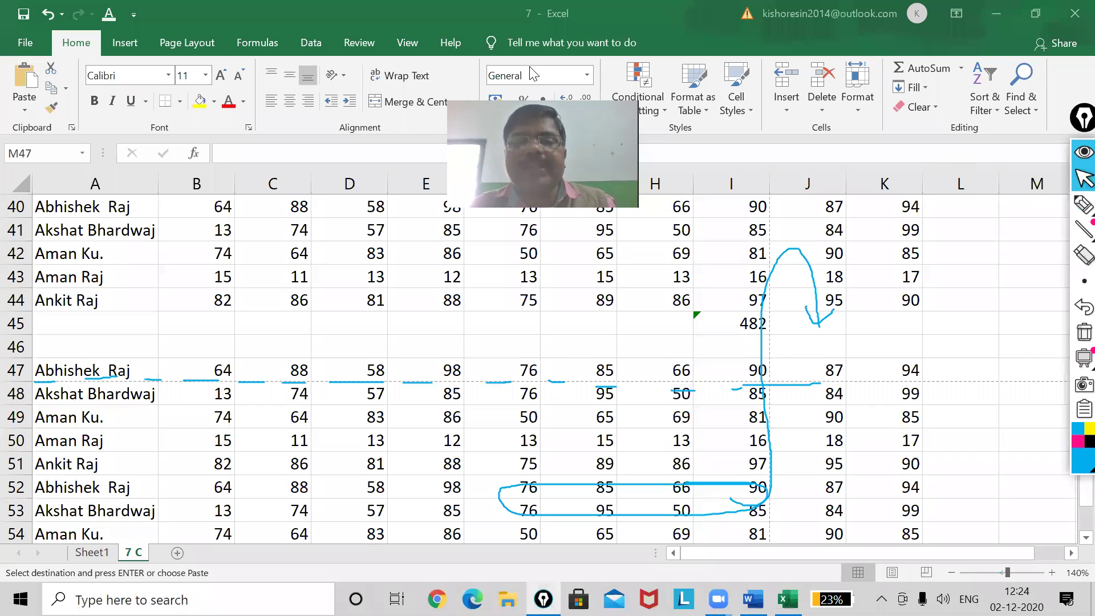
left_click(999, 572)
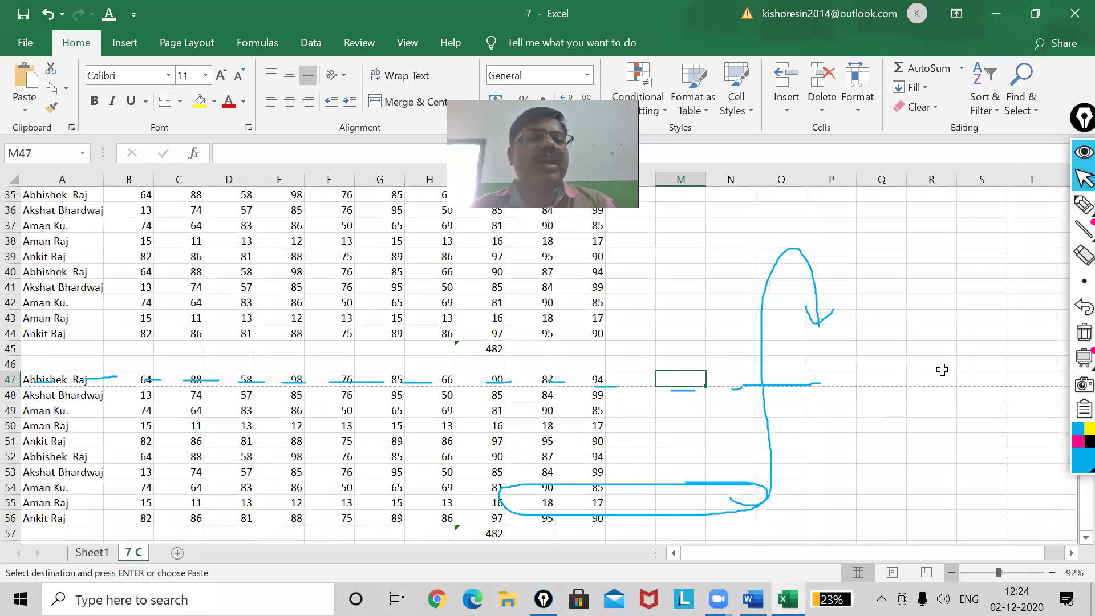
key("alt+f")
left_click(64, 352)
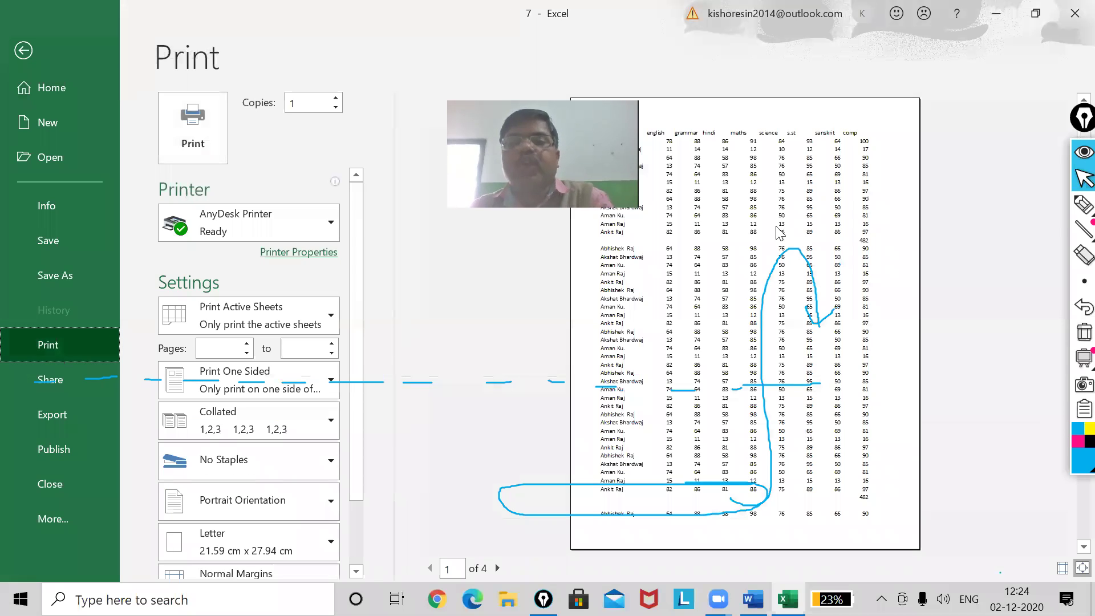
Outline the marks data on the first print preview page with the pen
key("ctrl+shift+4")
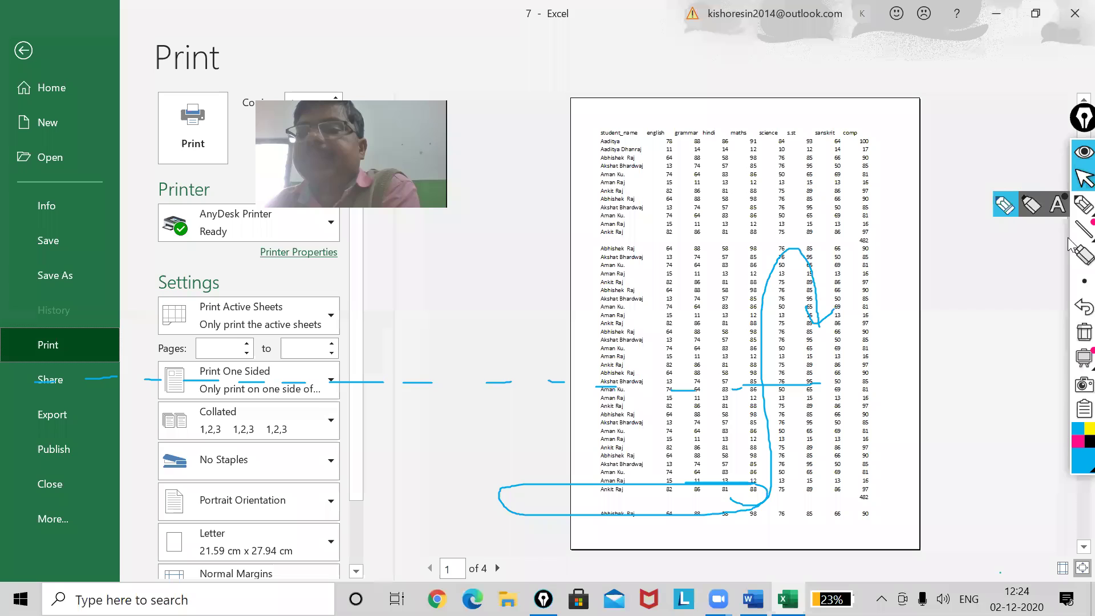
left_click(1003, 207)
mouse_move(602, 132)
left_mouse_down()
mouse_move(864, 131)
mouse_move(889, 476)
mouse_move(872, 520)
mouse_move(774, 529)
mouse_move(597, 515)
mouse_move(597, 147)
left_mouse_up()
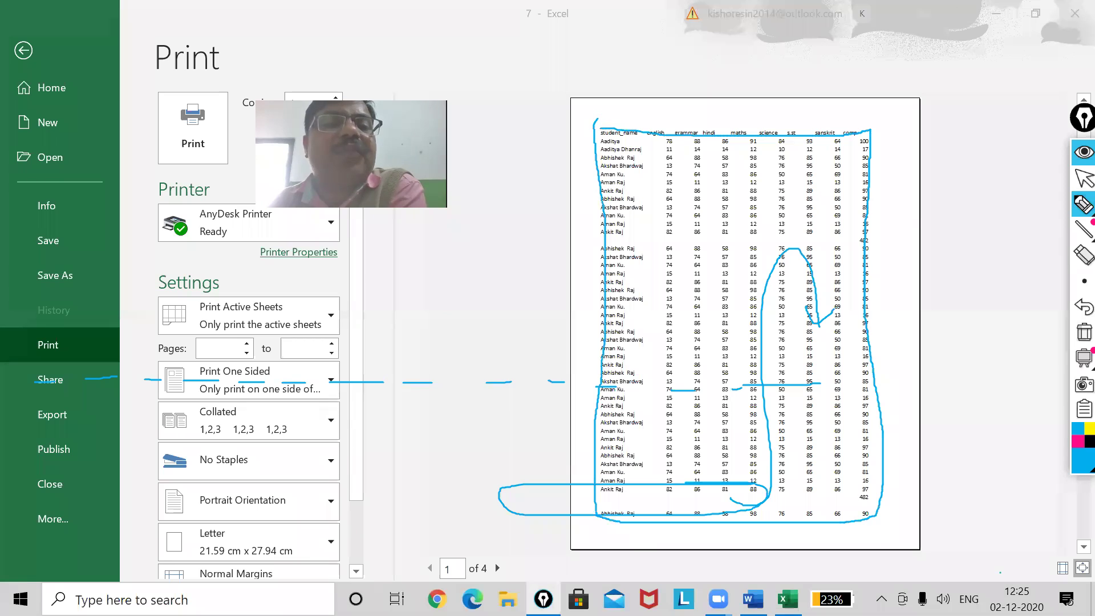
left_click(1083, 178)
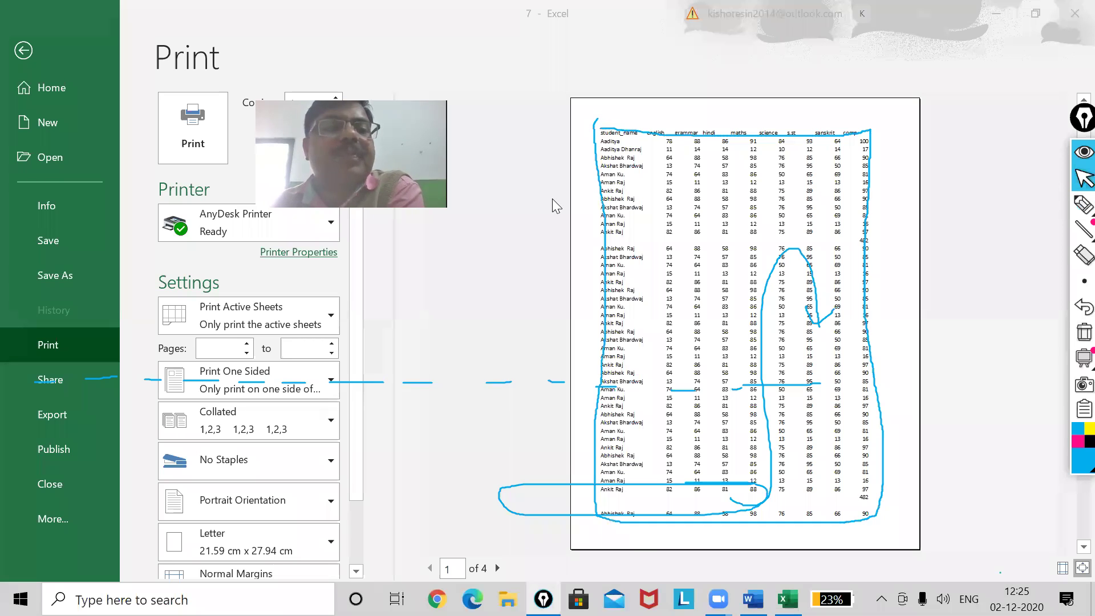
Leave the print preview, select cell L42 and return to the header row of the marks table
left_click(24, 50)
left_click(627, 300)
scroll(639, 297, "up", 11)
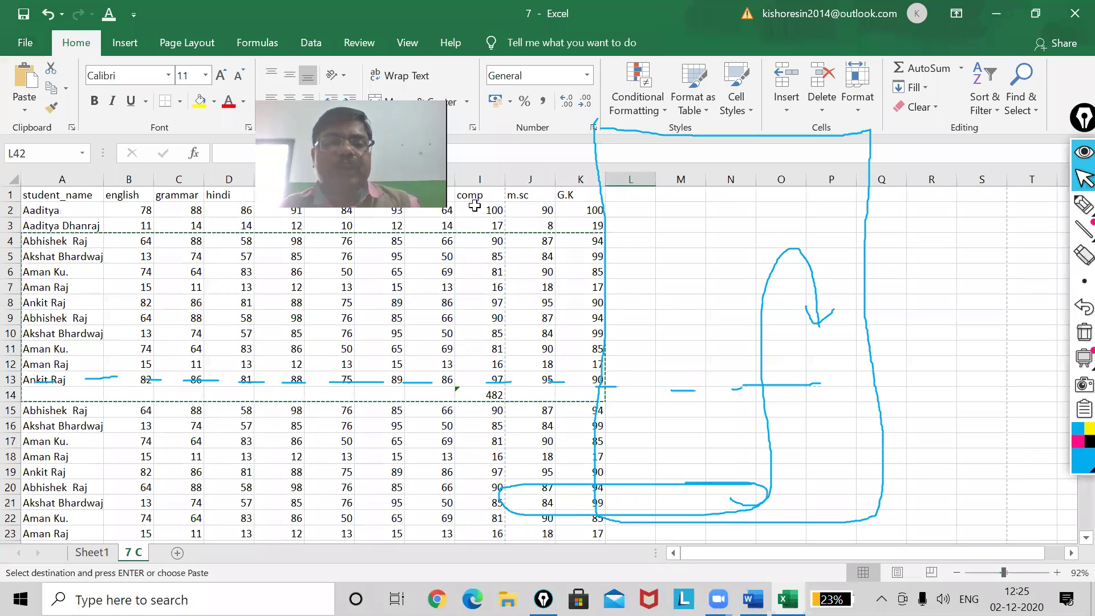
Select the m.sc and G.K columns, tick their headers with the pen and put the pen away
mouse_move(530, 179)
left_mouse_down()
mouse_move(581, 179)
mouse_move(575, 148)
mouse_move(619, 163)
left_mouse_up()
left_click(1024, 216)
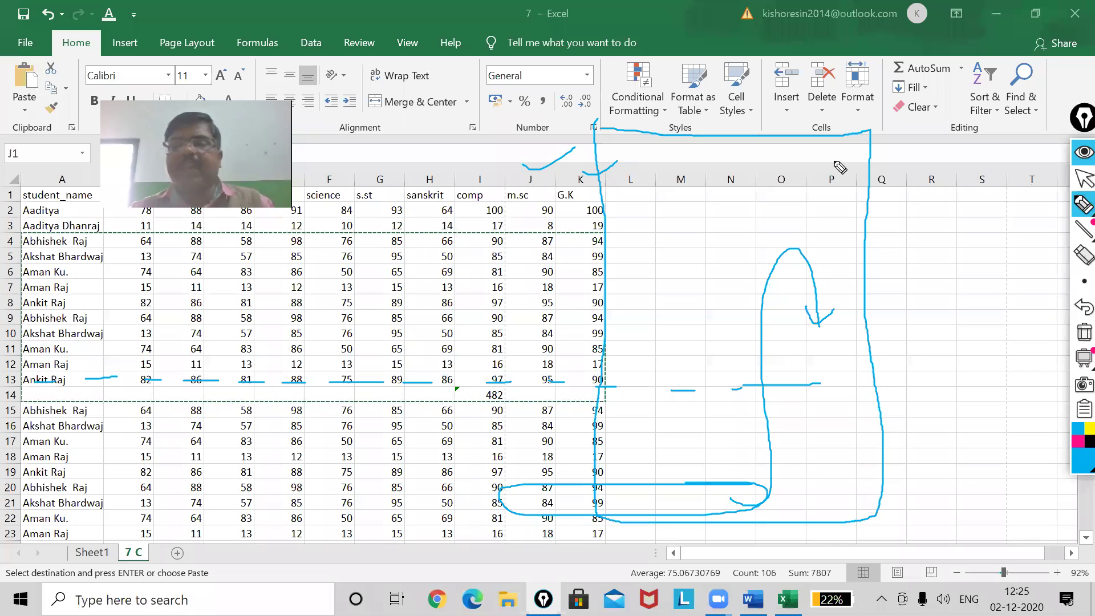
left_click(1083, 178)
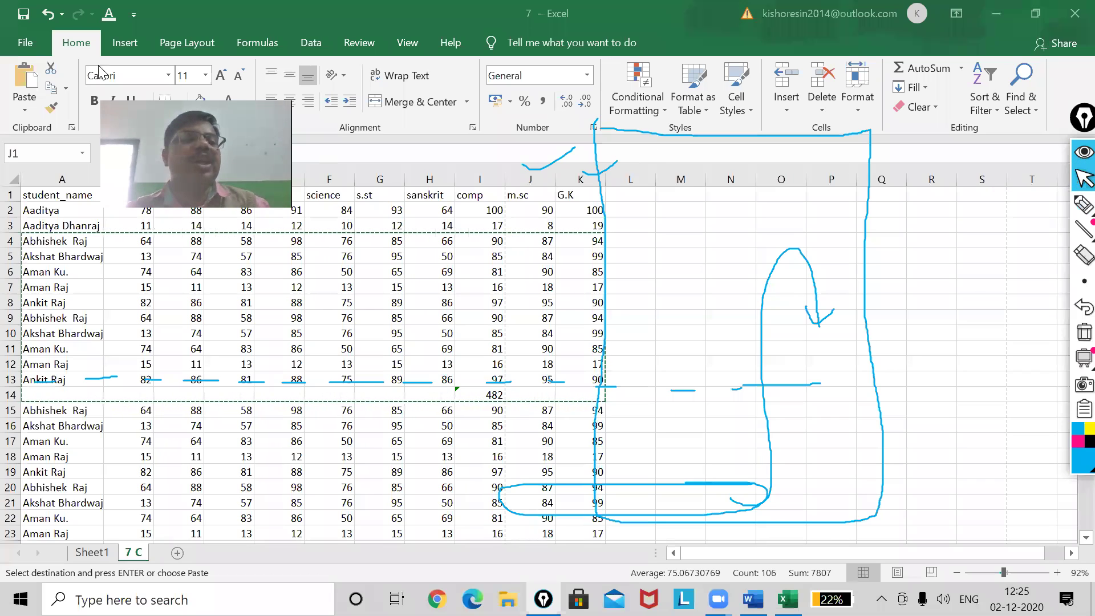
key("ctrl+space")
key("shift+Right")
Open the print settings of the active sheet, choose Landscape Orientation and apply Normal margins
left_click(25, 42)
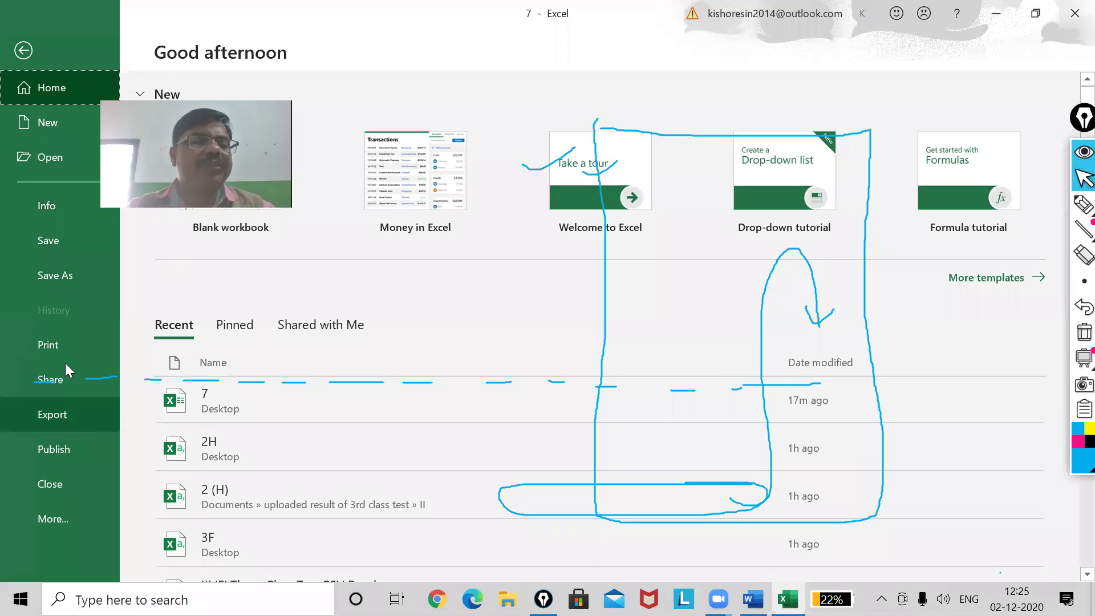
left_click(64, 347)
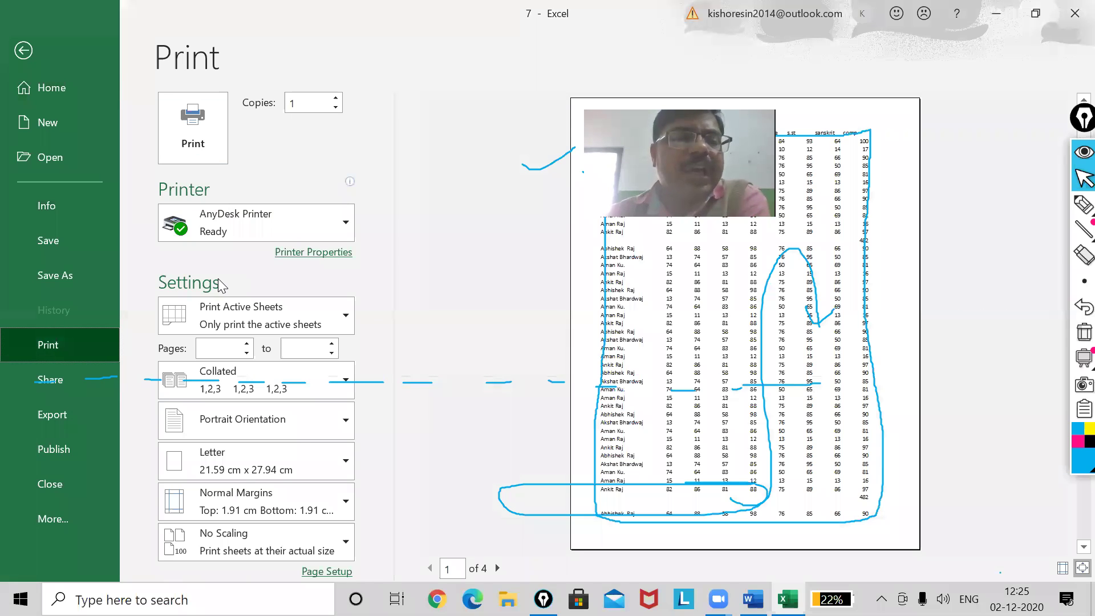
left_click_drag(353, 479, 351, 559)
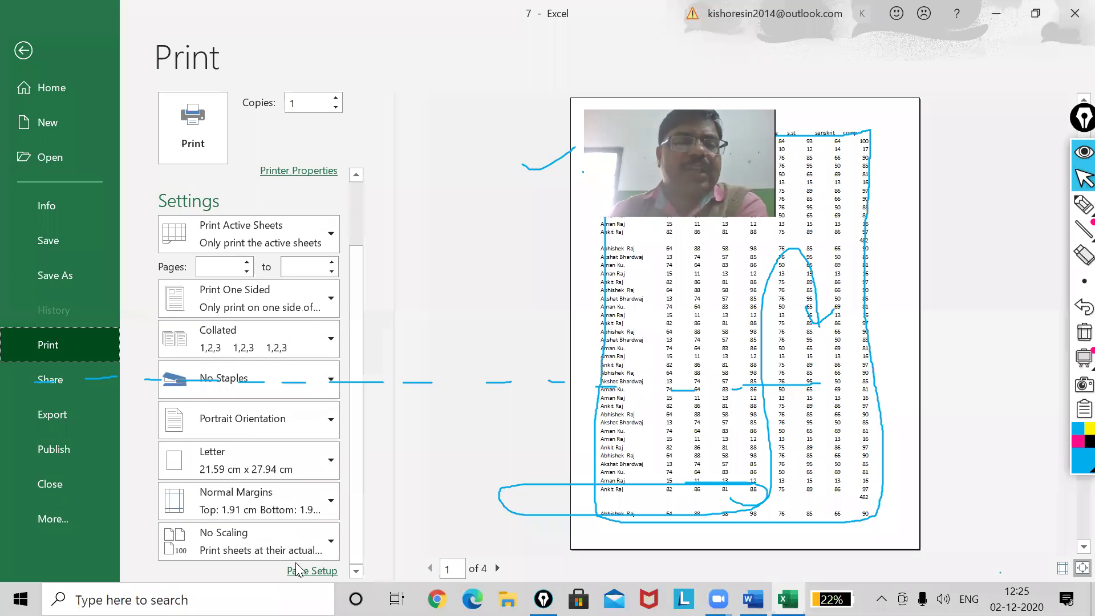
left_click(325, 417)
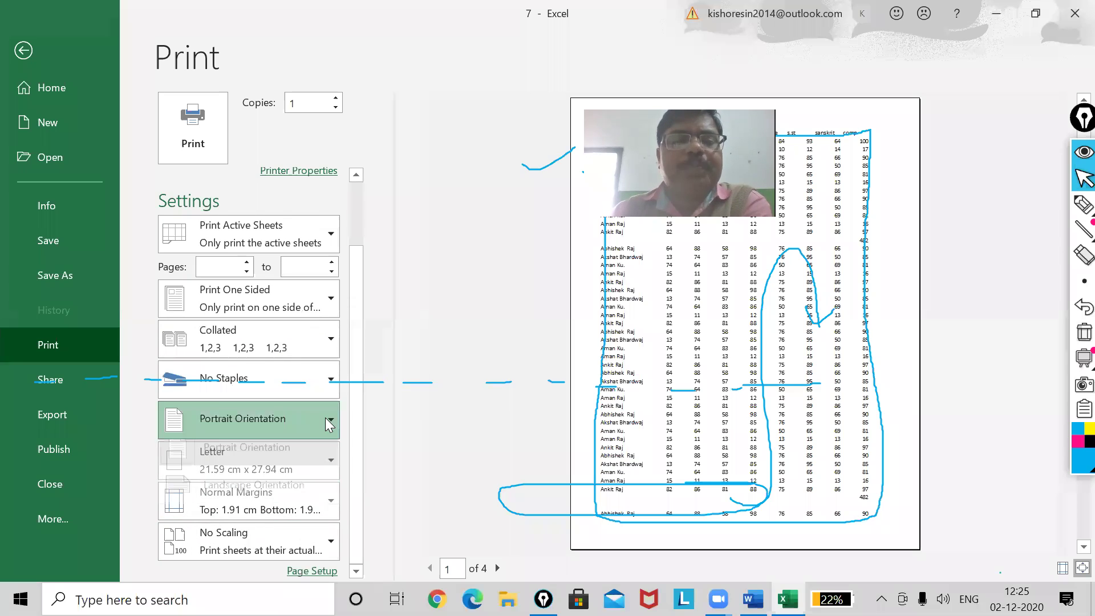
left_click(264, 499)
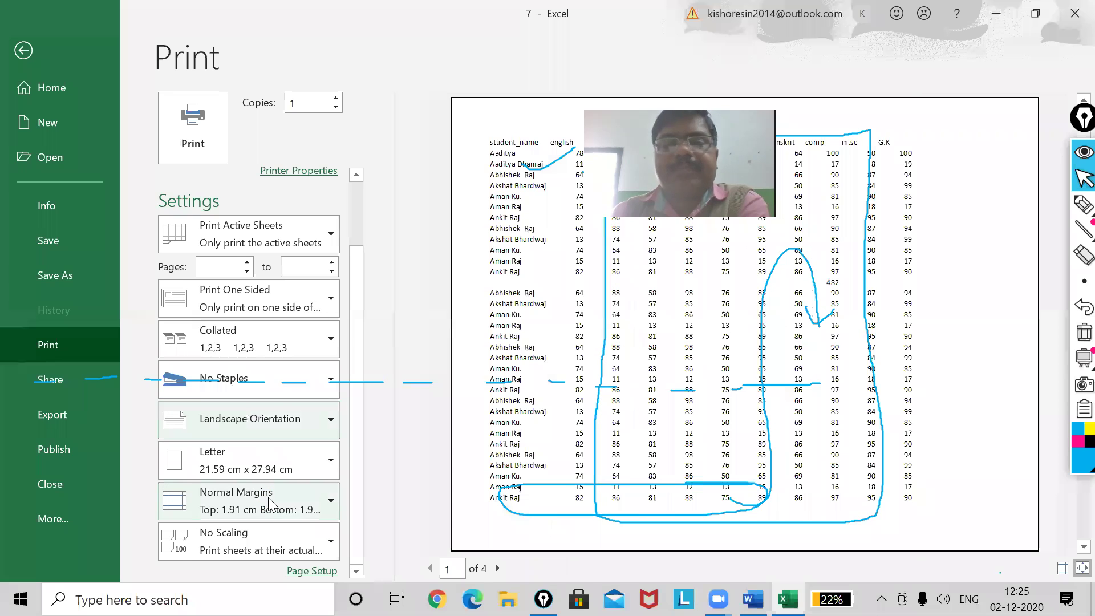
left_click(311, 508)
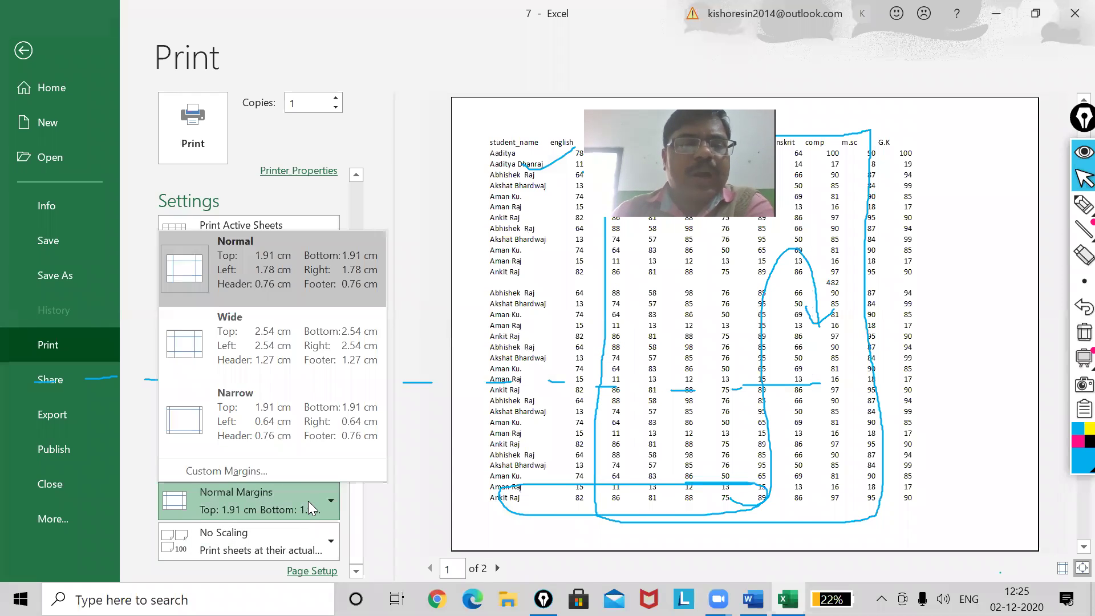
left_click(233, 282)
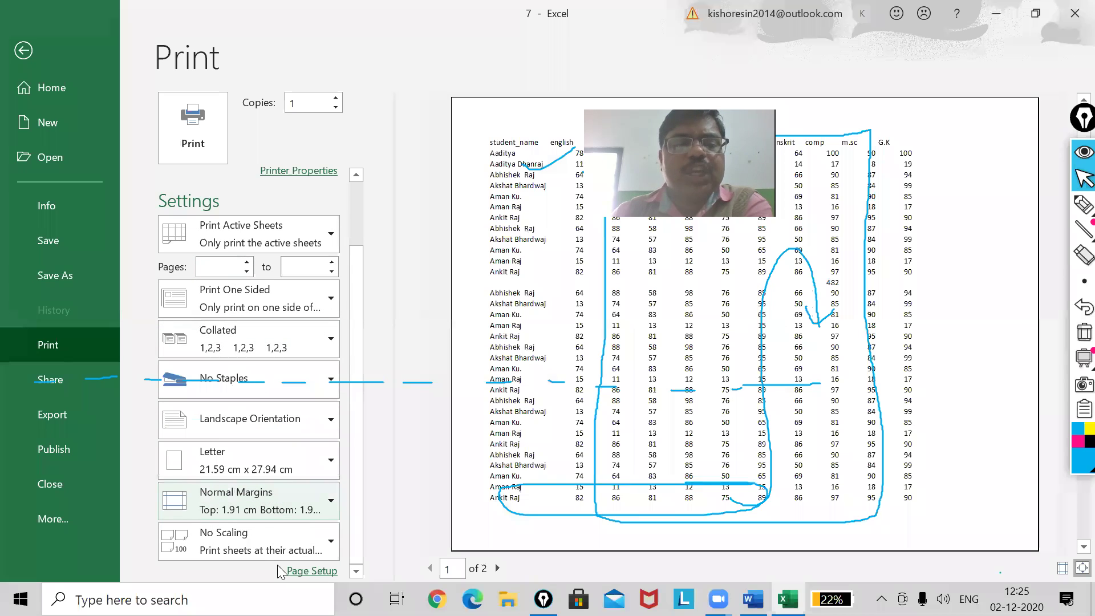